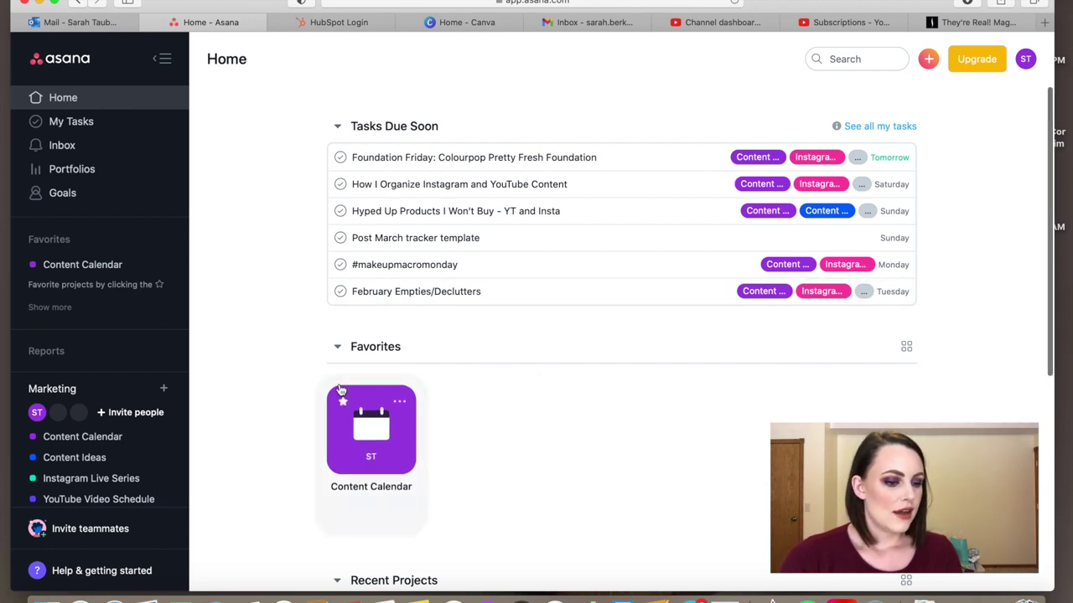
Look over the home page and open the Content Calendar project of the Marketing team.
{"action": "scroll", "coordinate": [304, 369], "scroll_direction": "down", "scroll_amount": 2}
{"action": "scroll", "coordinate": [74, 474], "scroll_direction": "down", "scroll_amount": 1}
{"action": "scroll", "coordinate": [74, 474], "scroll_direction": "down", "scroll_amount": 2}
{"action": "left_click", "coordinate": [67, 432]}
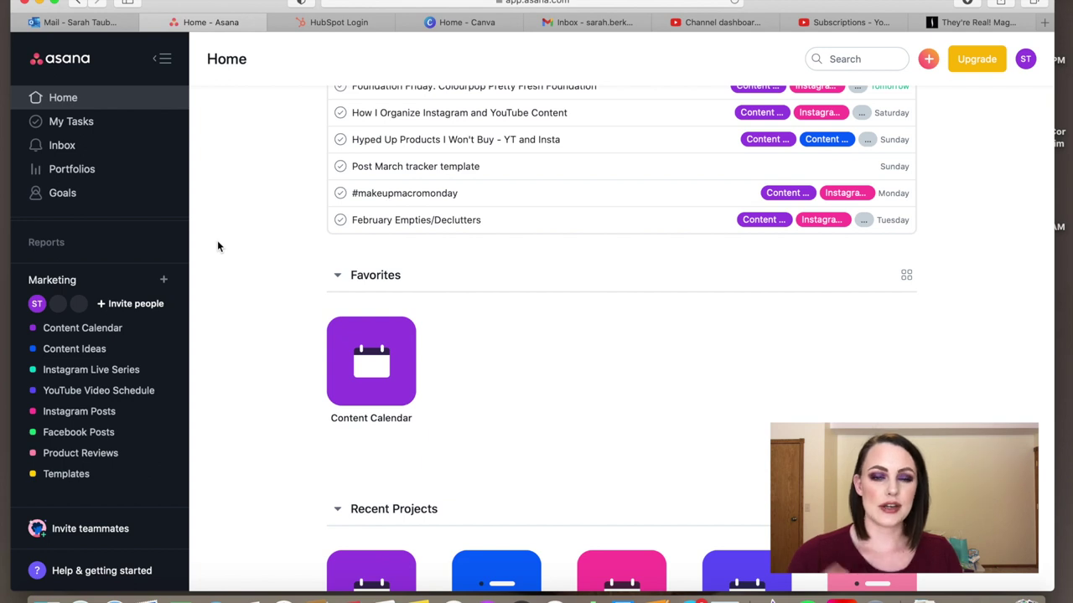
{"action": "scroll", "coordinate": [242, 240], "scroll_direction": "up", "scroll_amount": 3}
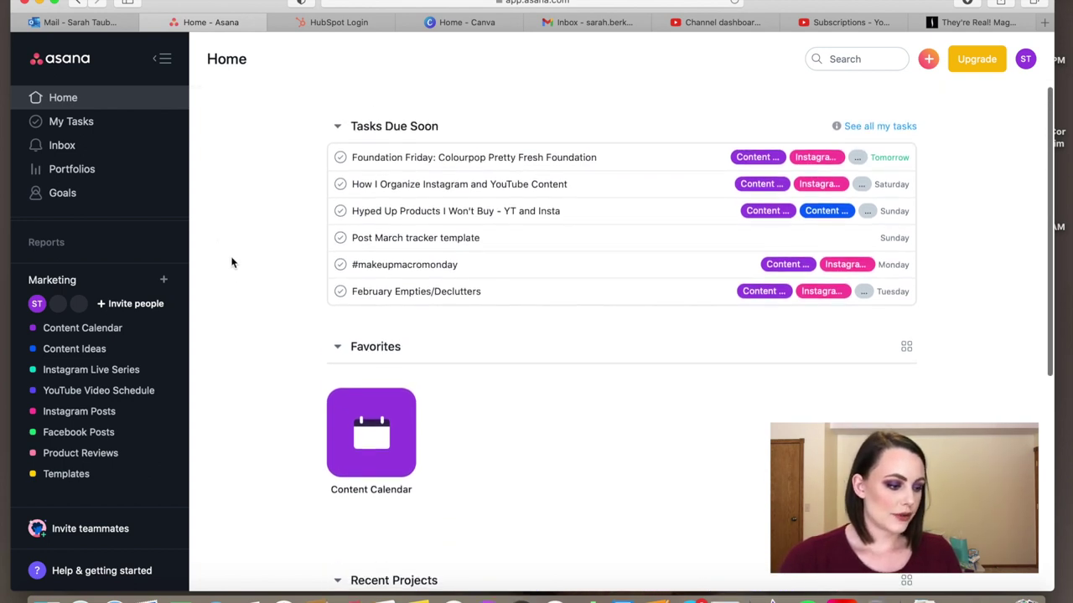
{"action": "left_click", "coordinate": [122, 332]}
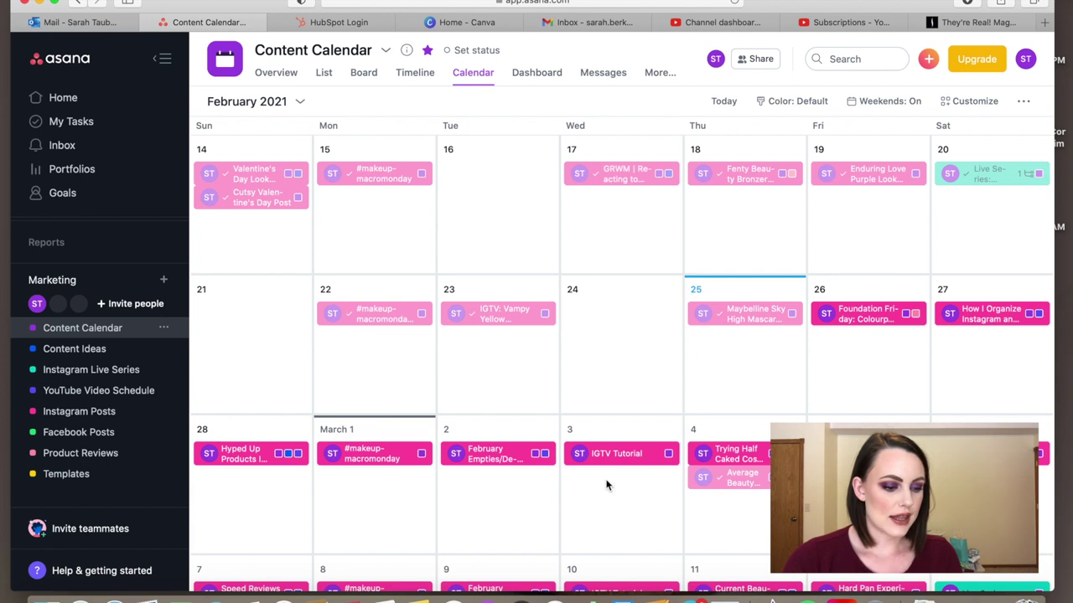
Review the scheduled posts in the calendar and open the February 27 task "How I Organize Instagram and YouTube Content".
{"action": "scroll", "coordinate": [786, 347], "scroll_direction": "down", "scroll_amount": 3}
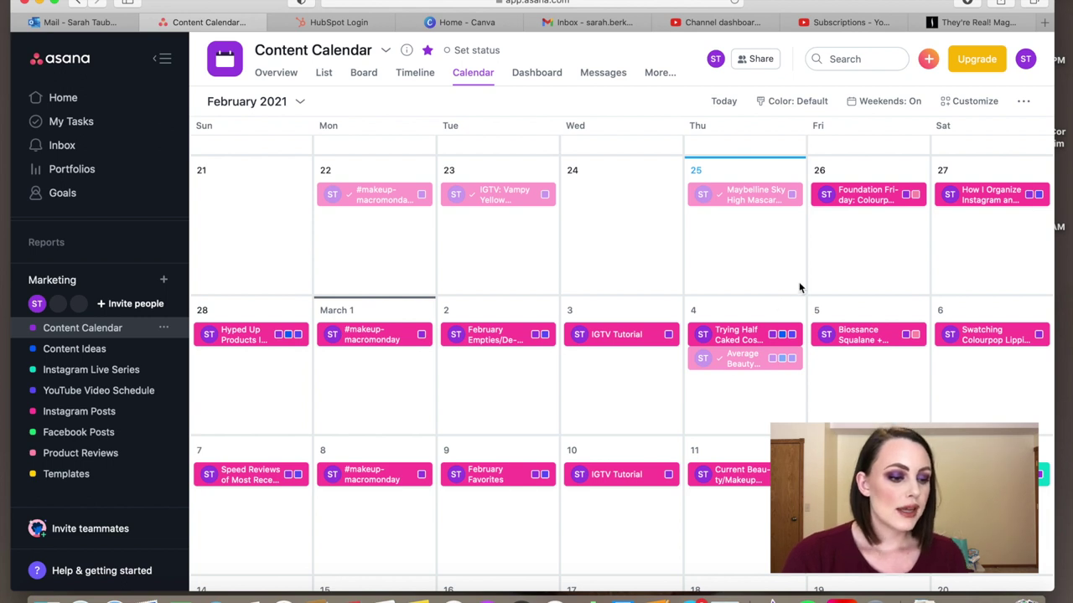
{"action": "scroll", "coordinate": [799, 287], "scroll_direction": "down", "scroll_amount": 1}
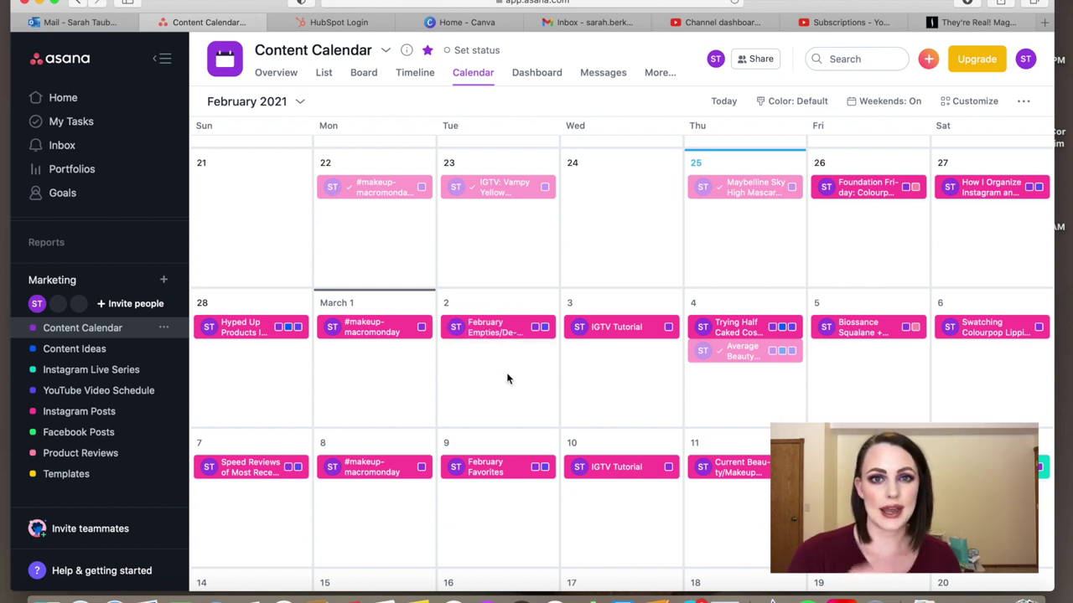
{"action": "scroll", "coordinate": [506, 379], "scroll_direction": "down", "scroll_amount": 1}
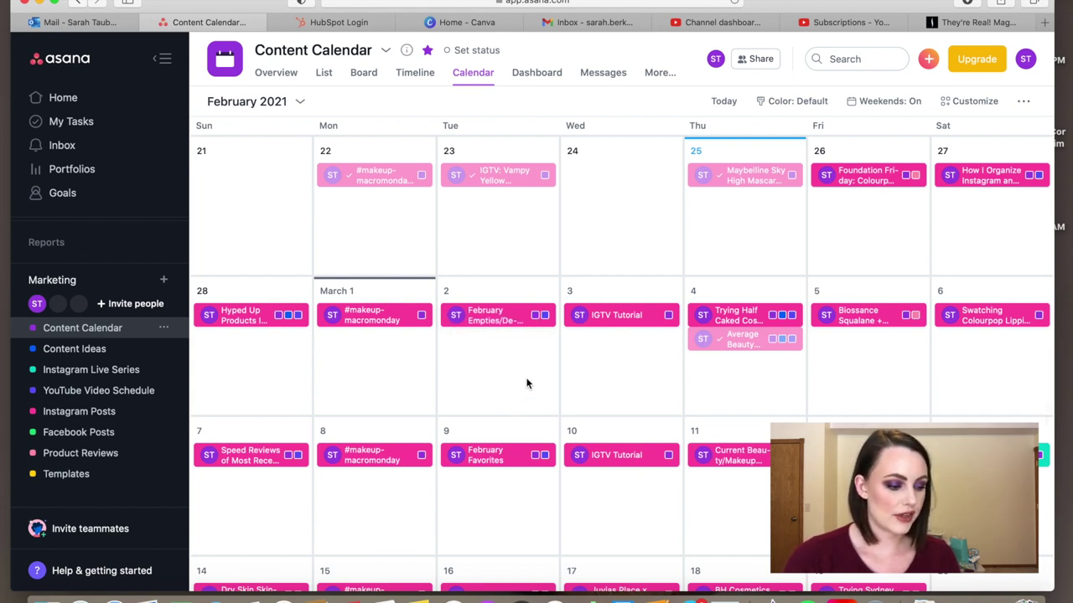
{"action": "left_click", "coordinate": [982, 178]}
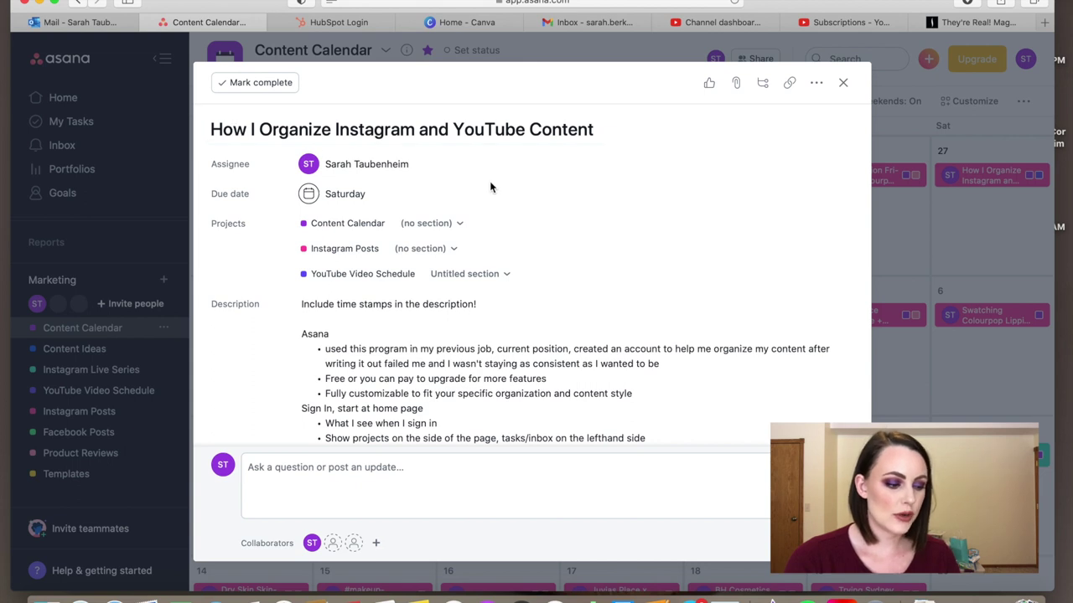
{"action": "scroll", "coordinate": [490, 187], "scroll_direction": "up", "scroll_amount": 2}
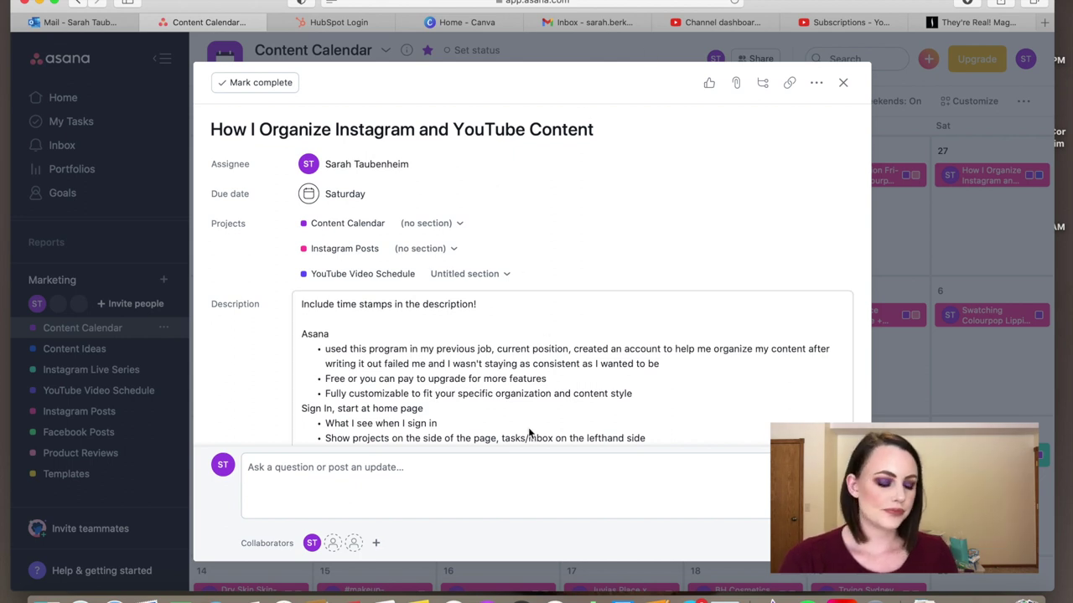
Read through the description notes of the "How I Organize Instagram and YouTube Content" task and close it.
{"action": "scroll", "coordinate": [457, 397], "scroll_direction": "down", "scroll_amount": 1}
{"action": "scroll", "coordinate": [457, 397], "scroll_direction": "down", "scroll_amount": 2}
{"action": "scroll", "coordinate": [457, 397], "scroll_direction": "up", "scroll_amount": 3}
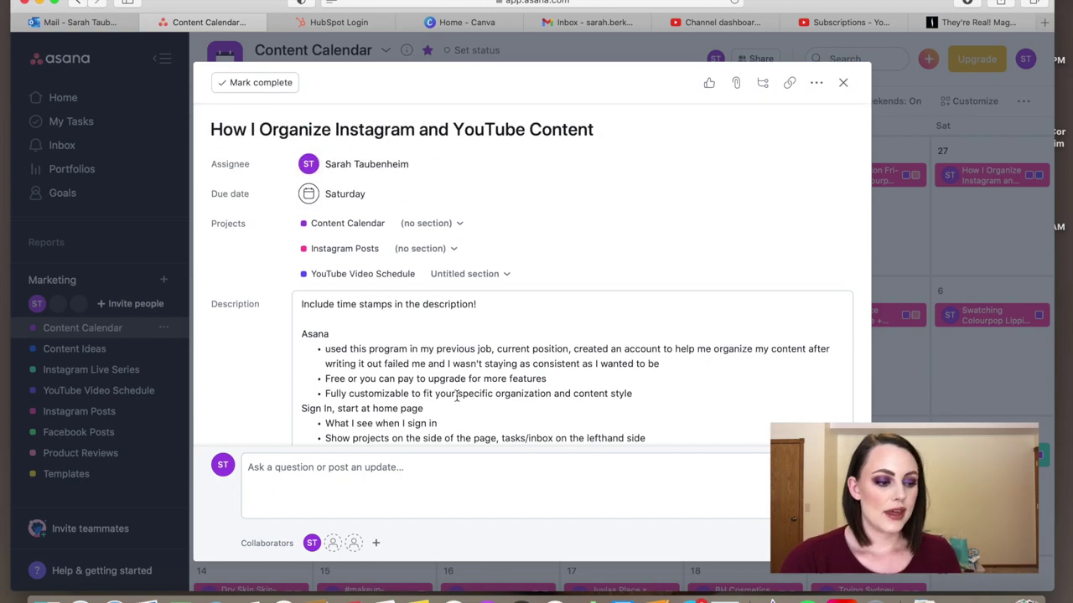
{"action": "scroll", "coordinate": [457, 397], "scroll_direction": "down", "scroll_amount": 10}
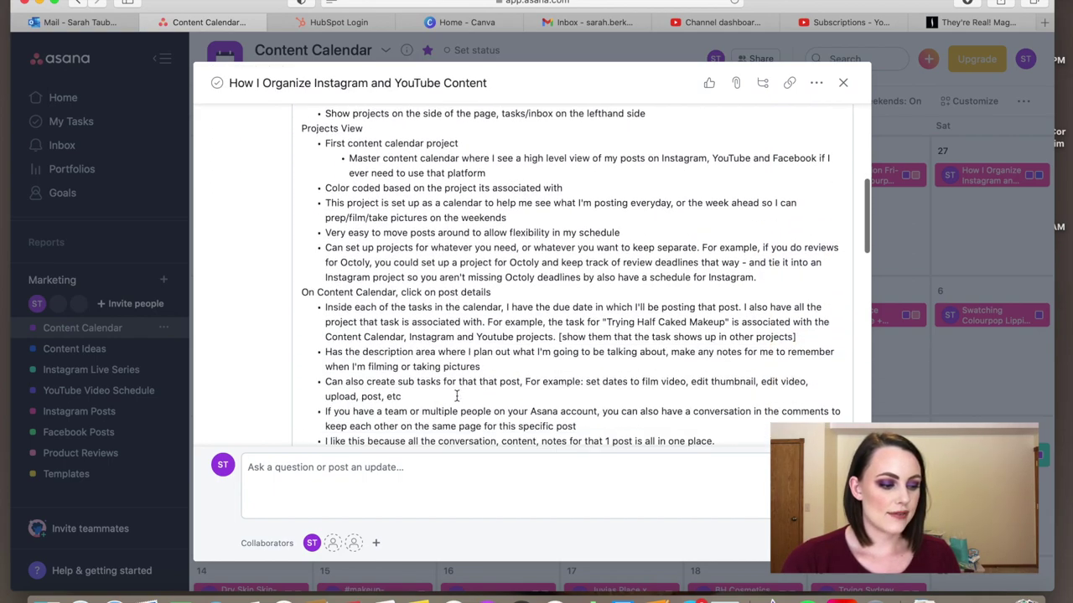
{"action": "scroll", "coordinate": [456, 394], "scroll_direction": "down", "scroll_amount": 10}
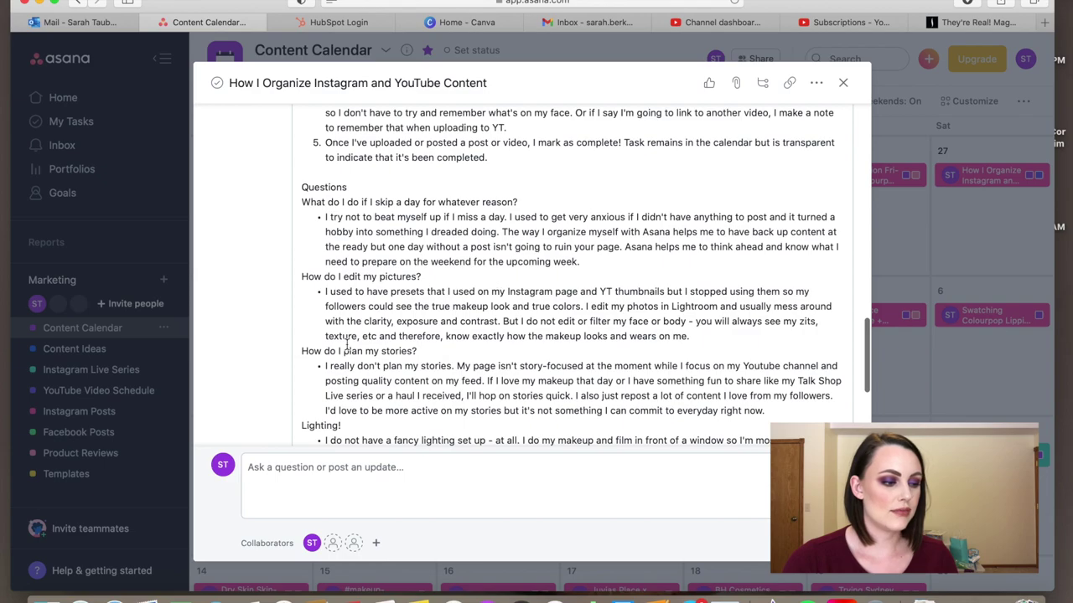
{"action": "scroll", "coordinate": [346, 343], "scroll_direction": "down", "scroll_amount": 3}
{"action": "scroll", "coordinate": [327, 331], "scroll_direction": "up", "scroll_amount": 20}
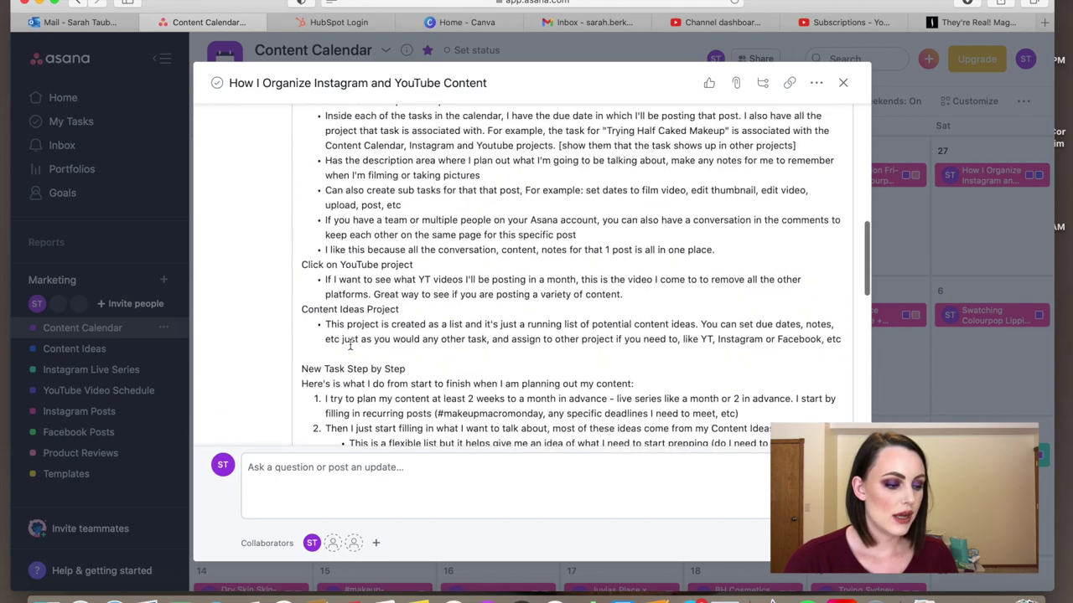
{"action": "scroll", "coordinate": [386, 394], "scroll_direction": "down", "scroll_amount": 5}
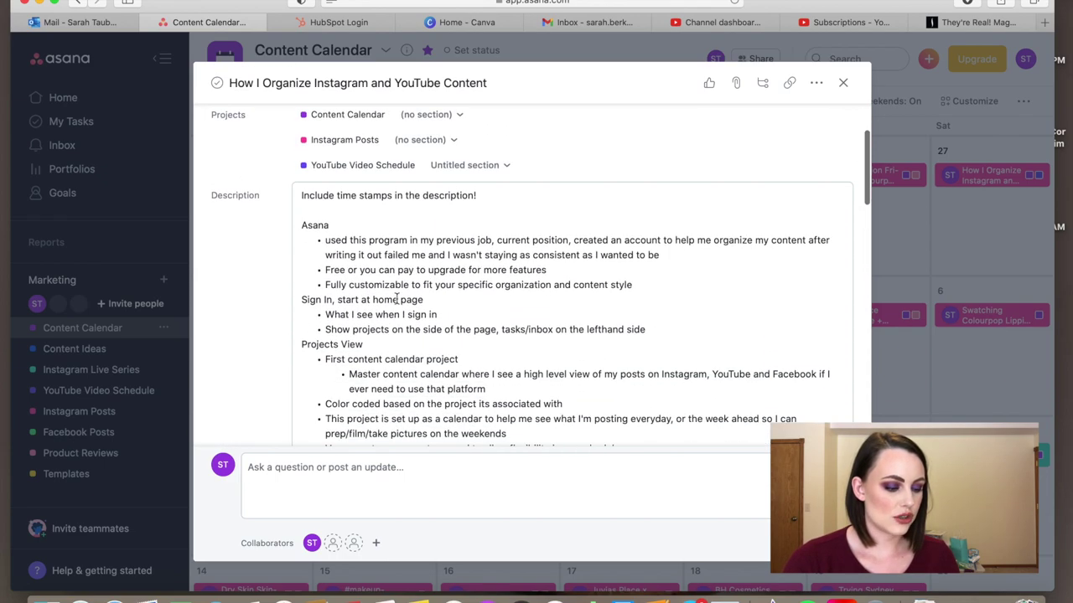
{"action": "scroll", "coordinate": [397, 299], "scroll_direction": "down", "scroll_amount": 1}
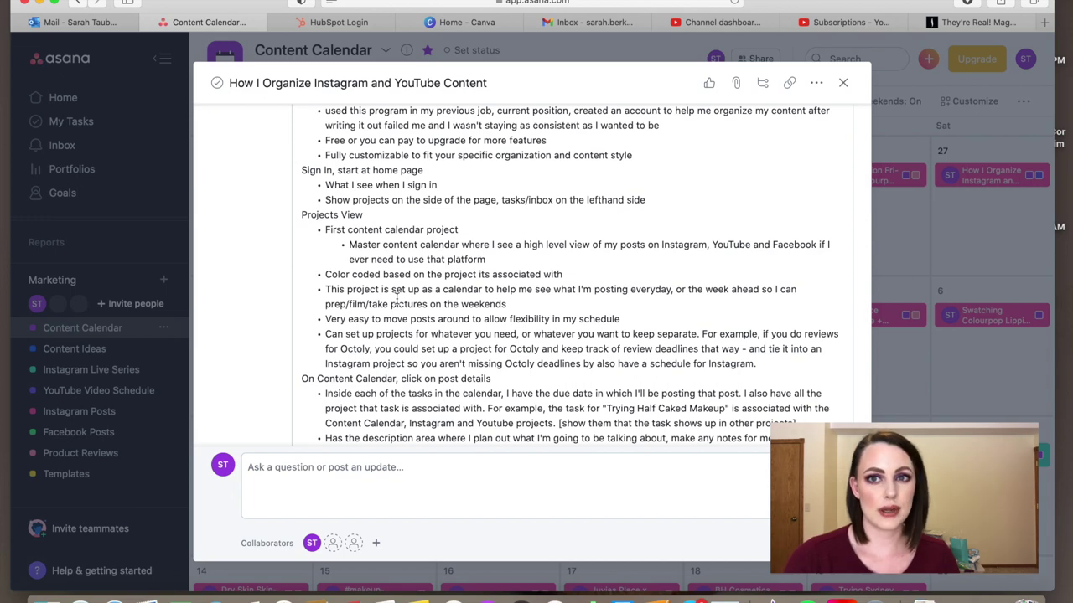
{"action": "scroll", "coordinate": [396, 299], "scroll_direction": "up", "scroll_amount": 1}
{"action": "scroll", "coordinate": [396, 299], "scroll_direction": "down", "scroll_amount": 1}
{"action": "scroll", "coordinate": [396, 299], "scroll_direction": "down", "scroll_amount": 3}
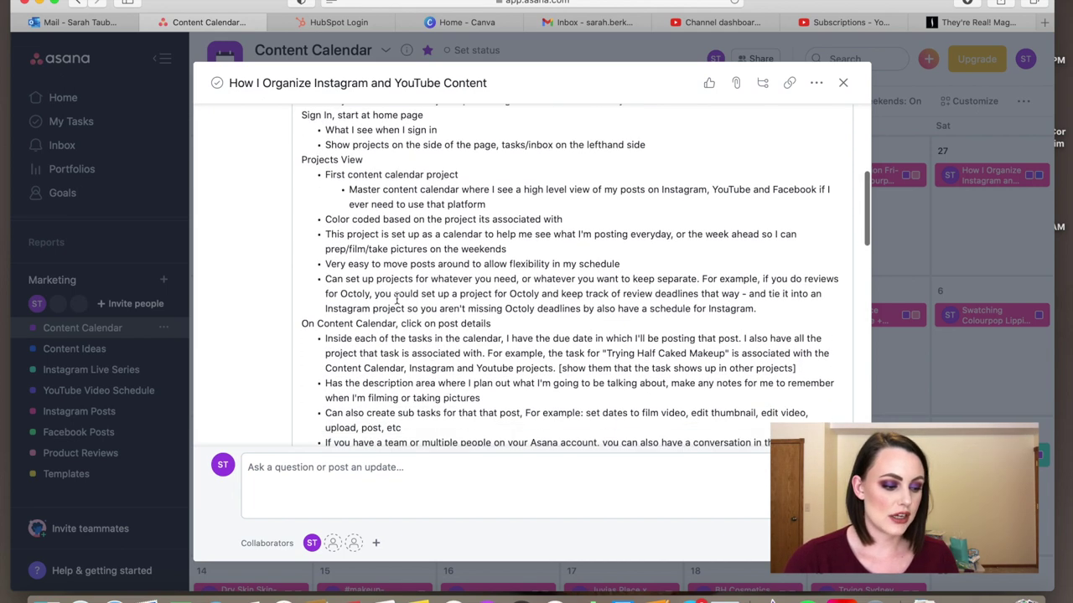
{"action": "scroll", "coordinate": [398, 298], "scroll_direction": "up", "scroll_amount": 10}
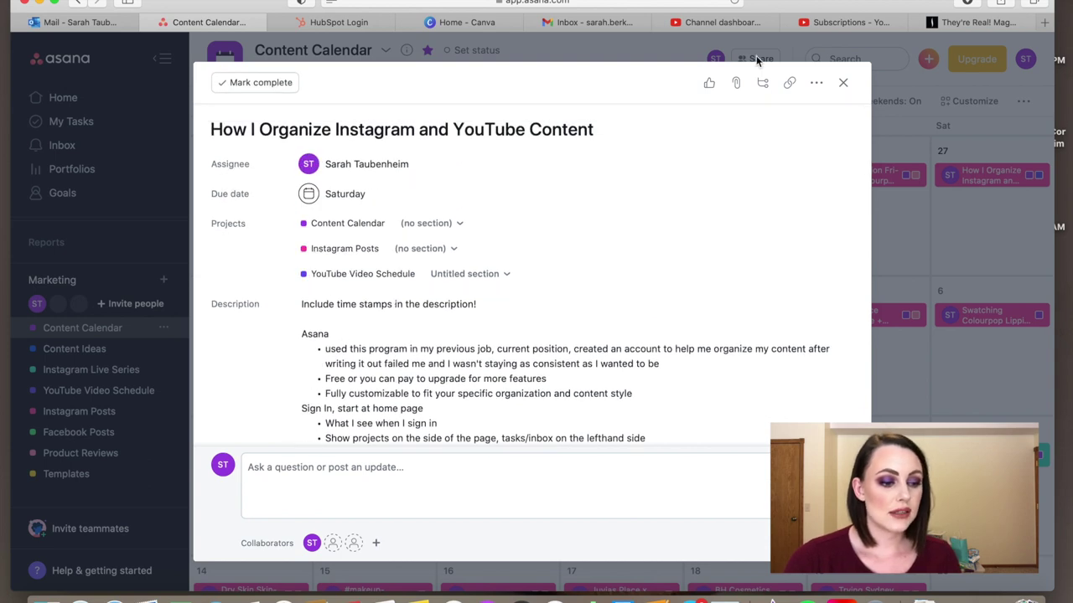
{"action": "left_click", "coordinate": [844, 83]}
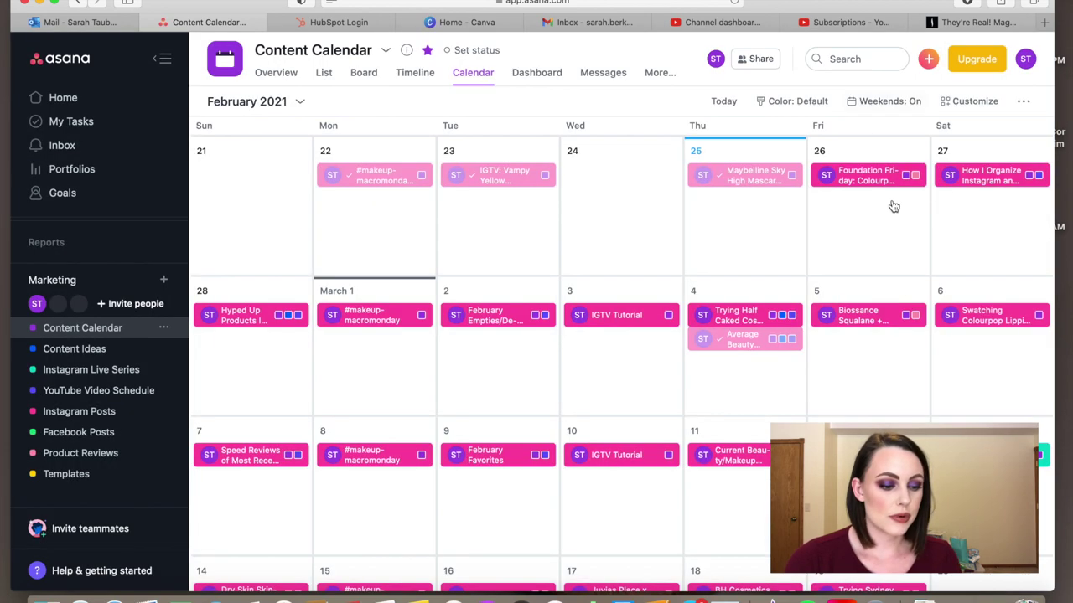
Open the March 4 task "Trying Half Caked Cosmetics Products" and examine its due date, associated projects and description.
{"action": "left_click", "coordinate": [738, 316]}
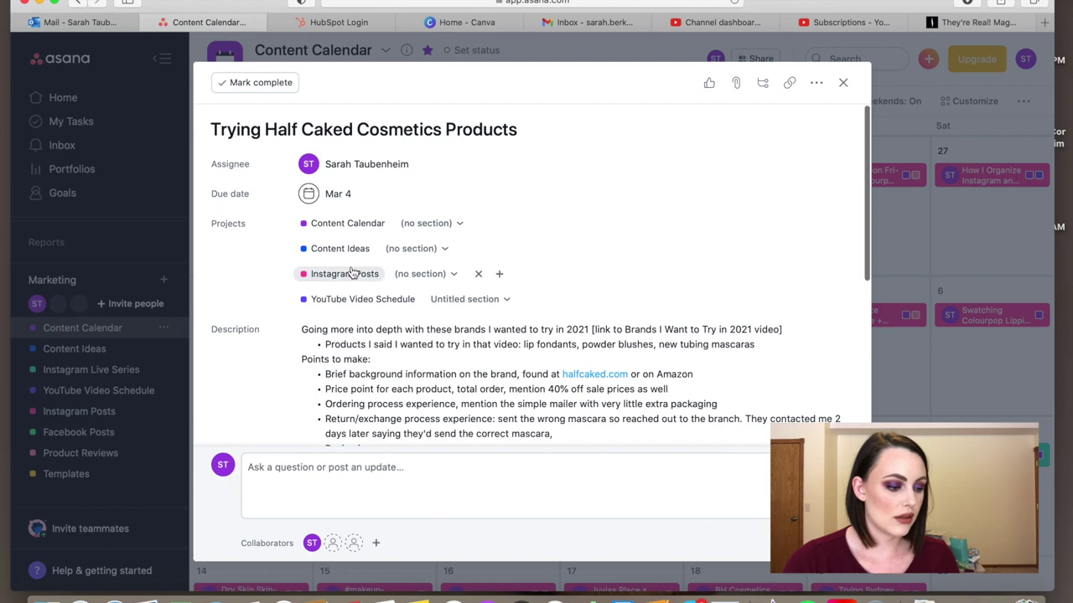
{"action": "scroll", "coordinate": [353, 272], "scroll_direction": "down", "scroll_amount": 3}
{"action": "scroll", "coordinate": [343, 272], "scroll_direction": "down", "scroll_amount": 2}
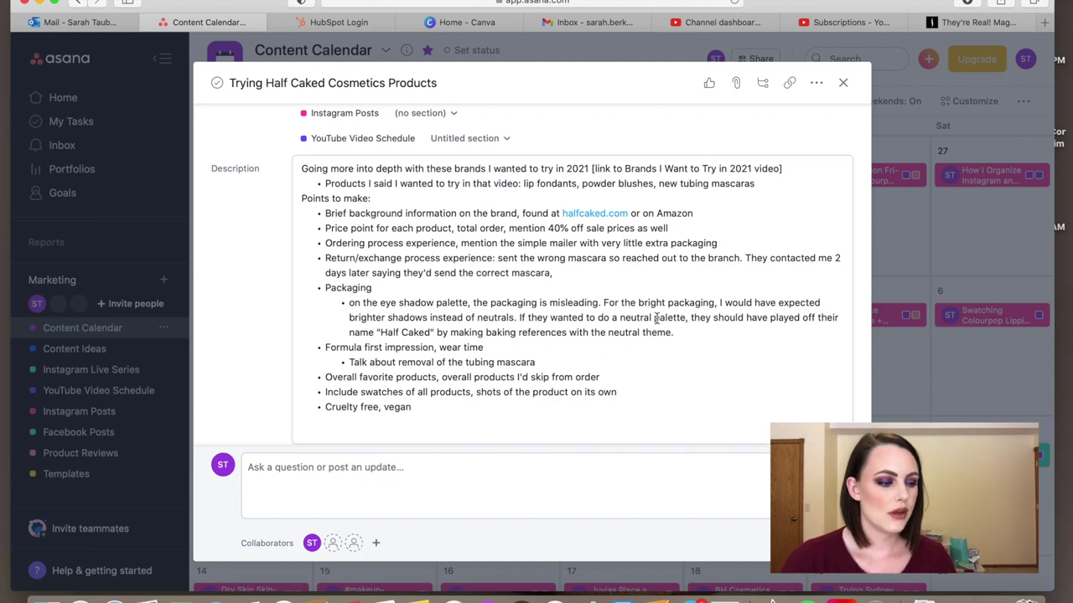
{"action": "scroll", "coordinate": [582, 259], "scroll_direction": "up", "scroll_amount": 4}
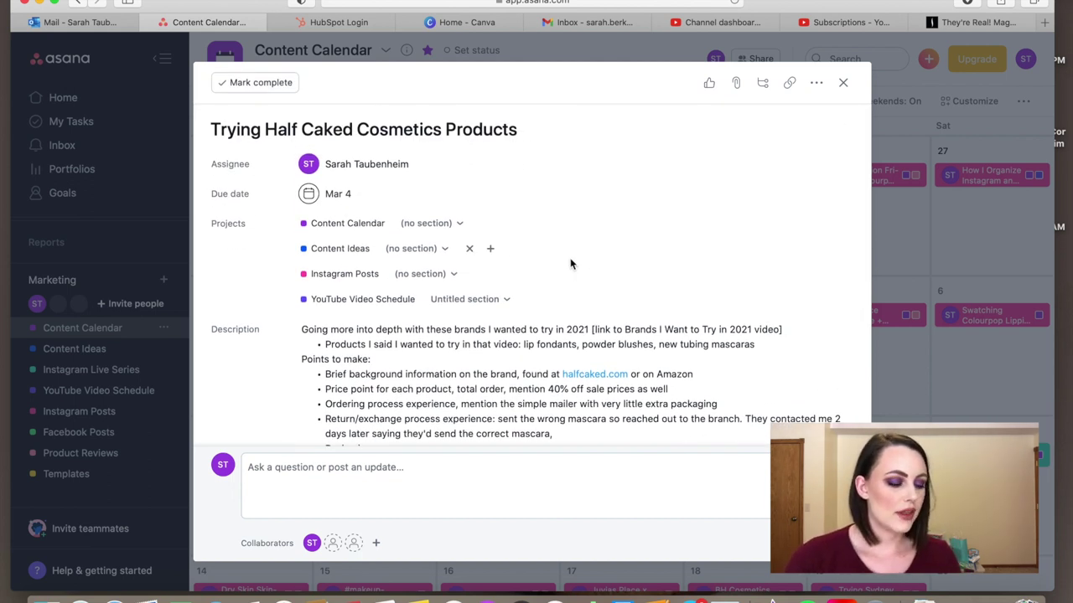
{"action": "scroll", "coordinate": [576, 265], "scroll_direction": "down", "scroll_amount": 1}
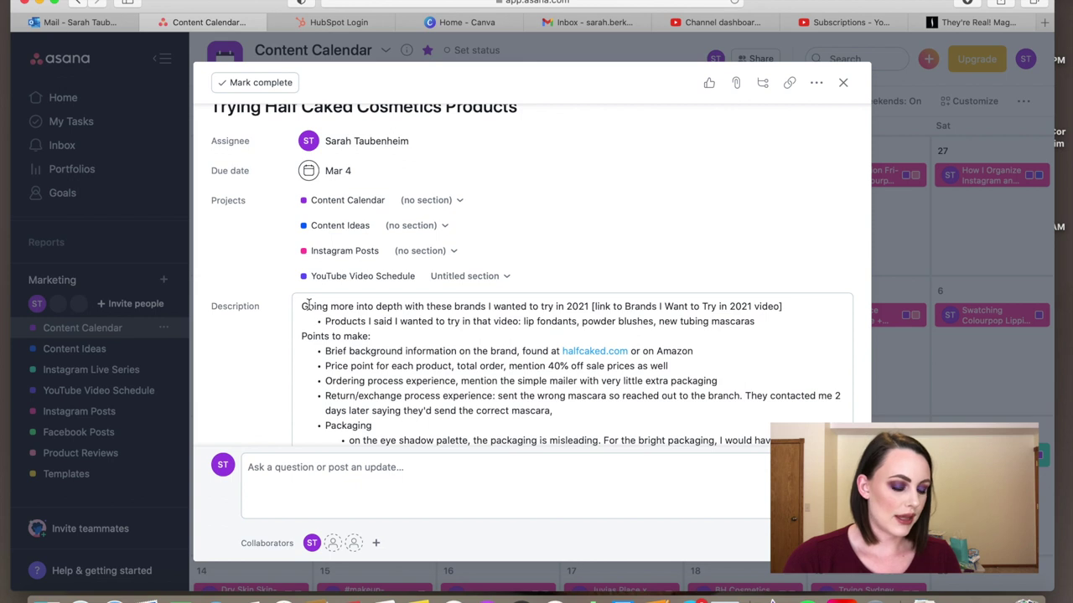
{"action": "scroll", "coordinate": [329, 263], "scroll_direction": "up", "scroll_amount": 1}
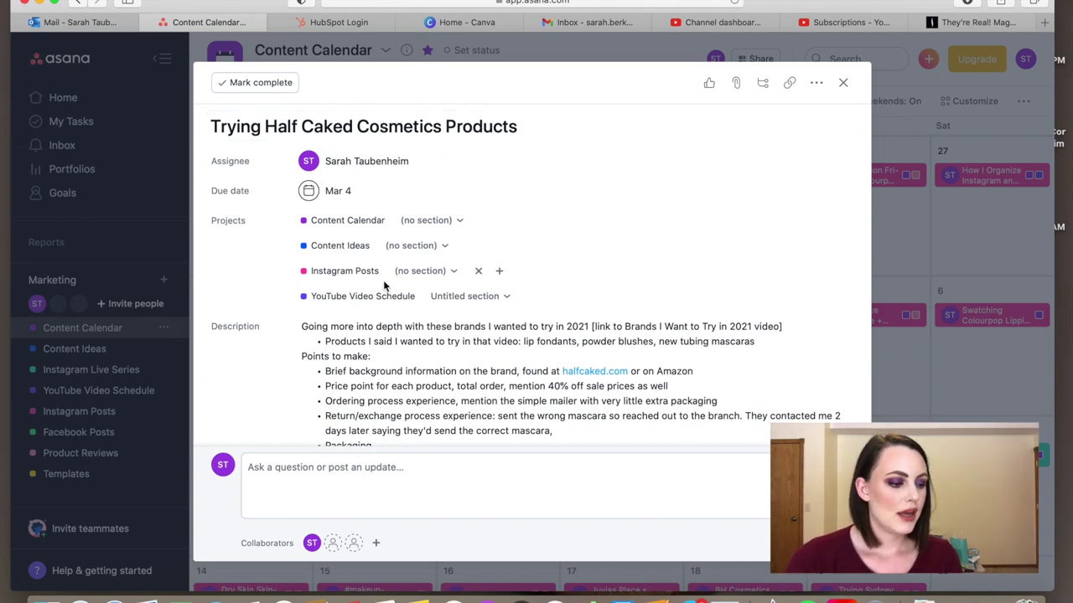
{"action": "scroll", "coordinate": [383, 285], "scroll_direction": "down", "scroll_amount": 5}
{"action": "scroll", "coordinate": [352, 226], "scroll_direction": "up", "scroll_amount": 6}
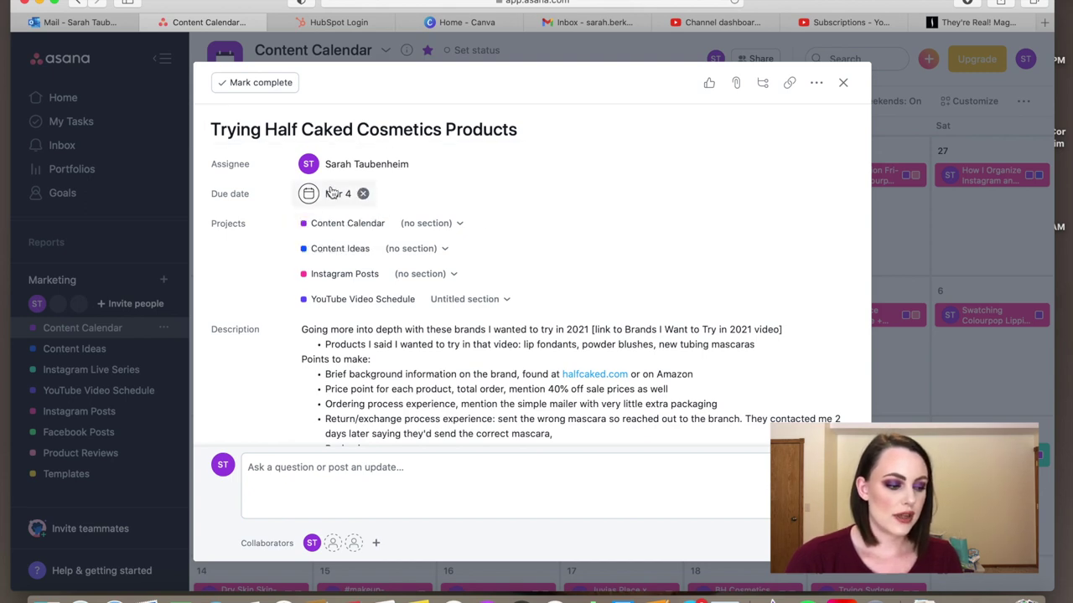
Add the subtasks "Film video" and "Edit video" to the "Trying Half Caked Cosmetics Products" task.
{"action": "scroll", "coordinate": [452, 274], "scroll_direction": "down", "scroll_amount": 6}
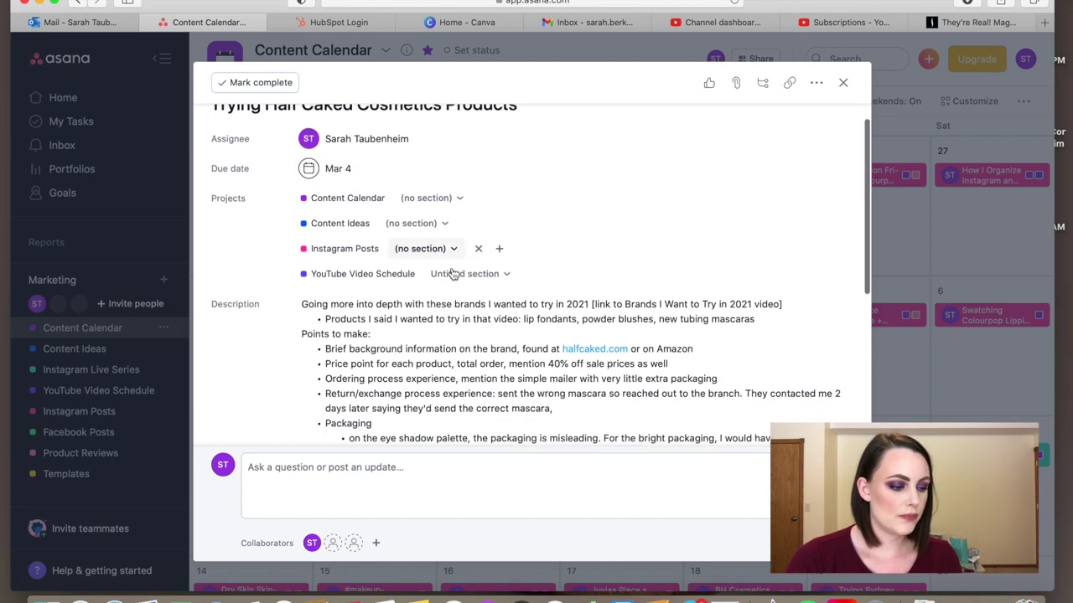
{"action": "scroll", "coordinate": [452, 274], "scroll_direction": "down", "scroll_amount": 2}
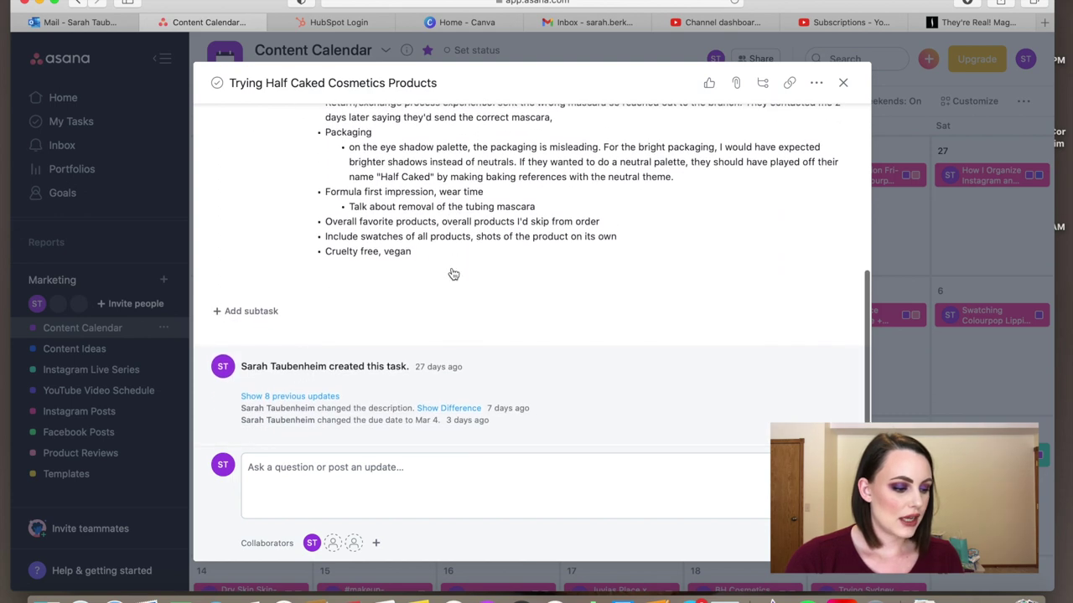
{"action": "left_click", "coordinate": [251, 312]}
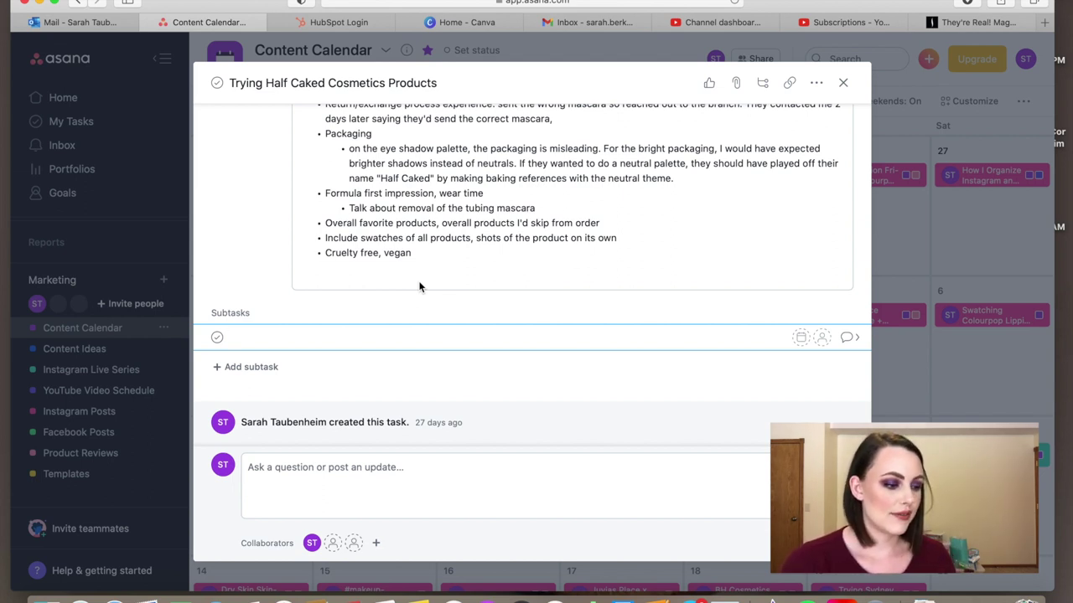
{"action": "type", "text": "Fil"}
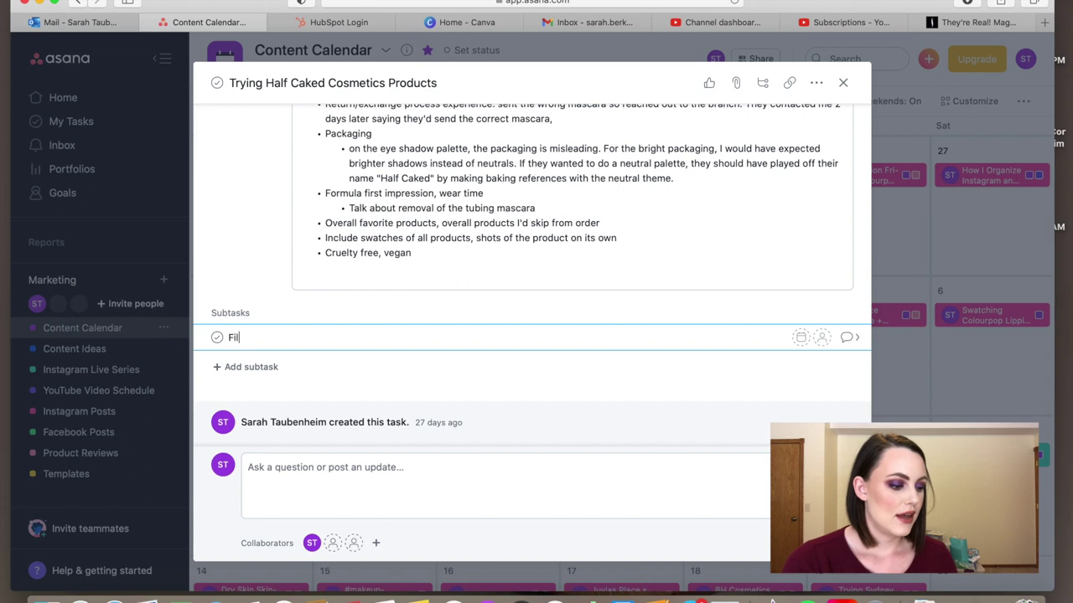
{"action": "type", "text": "m video"}
{"action": "key", "text": "Return"}
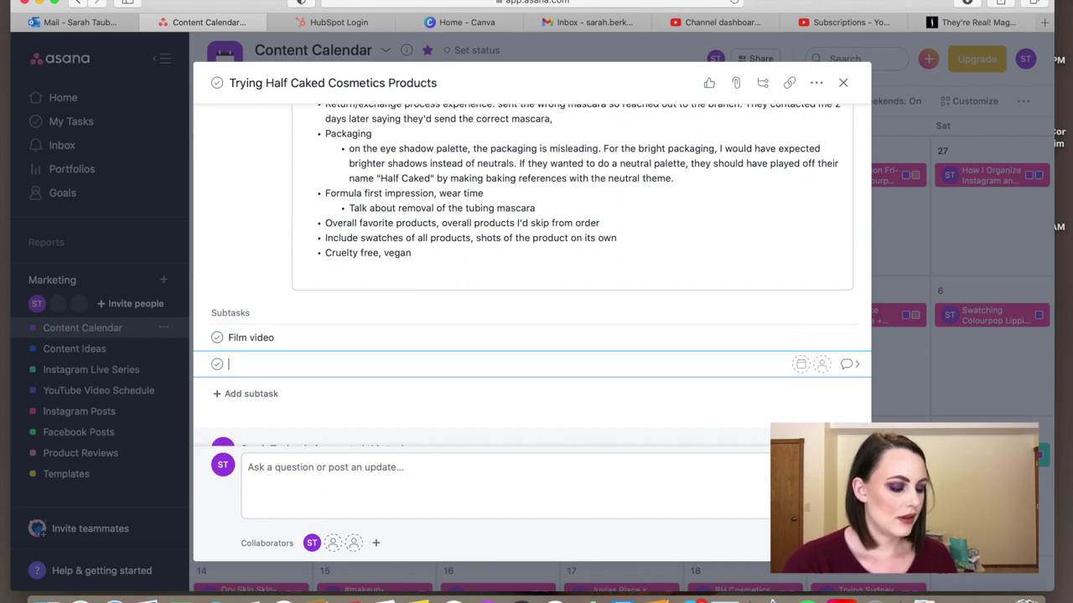
{"action": "type", "text": "Edit"}
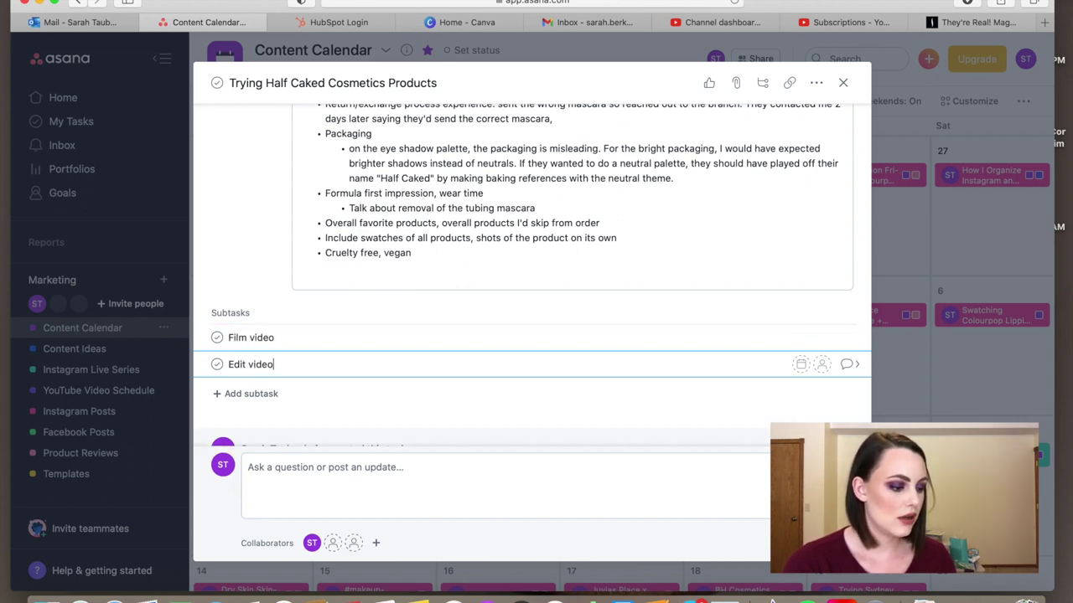
{"action": "type", "text": " video"}
{"action": "key", "text": "Return"}
Add three more subtasks: "Upload to YT", "Fill out the description box" and "Create Insta post".
{"action": "type", "text": "Upload to YT"}
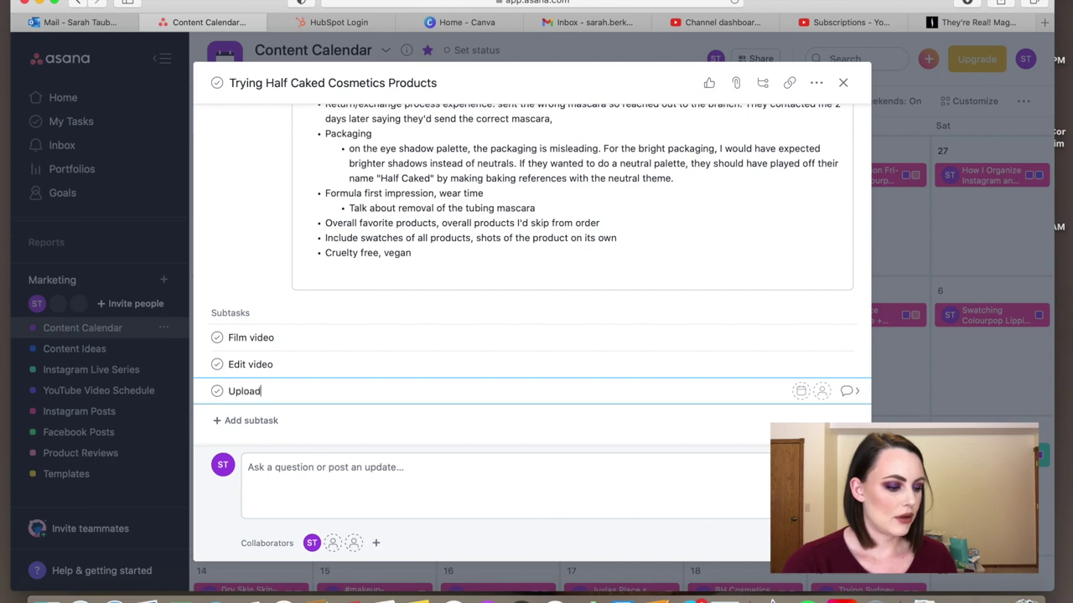
{"action": "key", "text": "BackSpace"}
{"action": "key", "text": "BackSpace"}
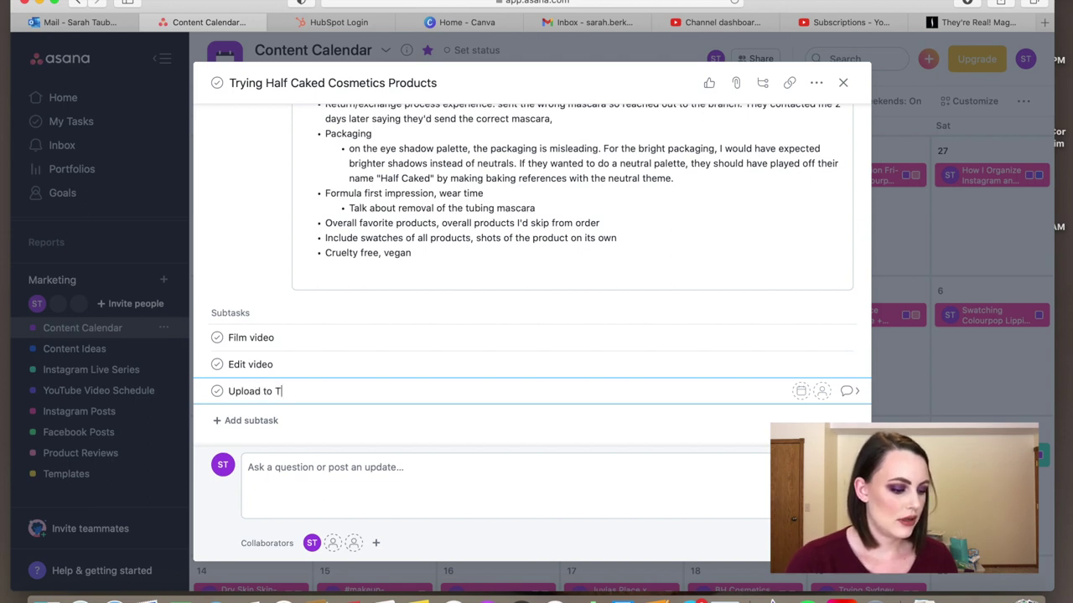
{"action": "key", "text": "Return"}
{"action": "type", "text": "Fill out the"}
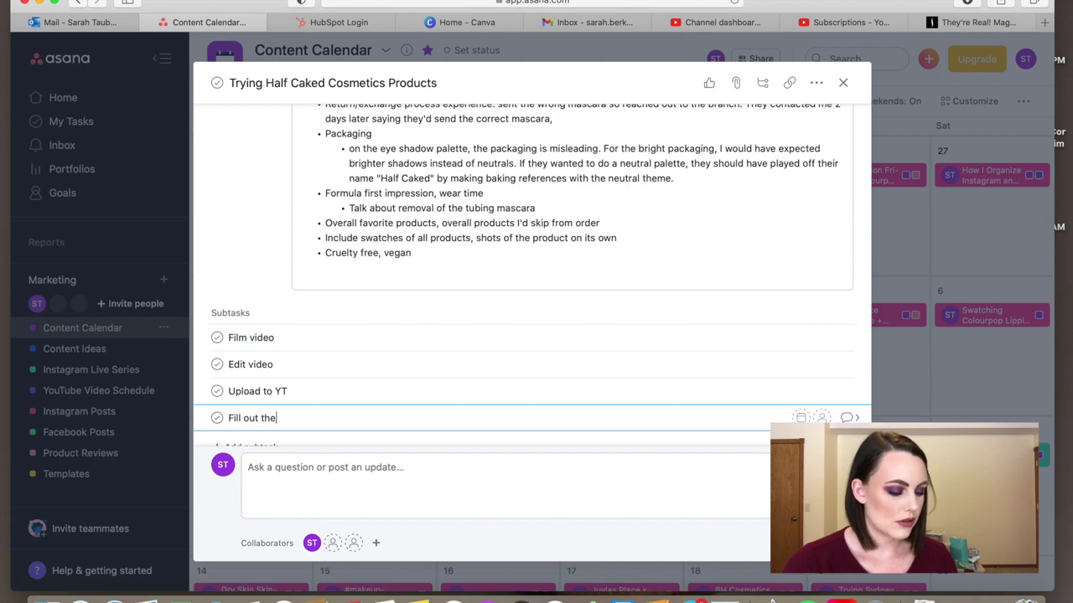
{"action": "type", "text": " description box"}
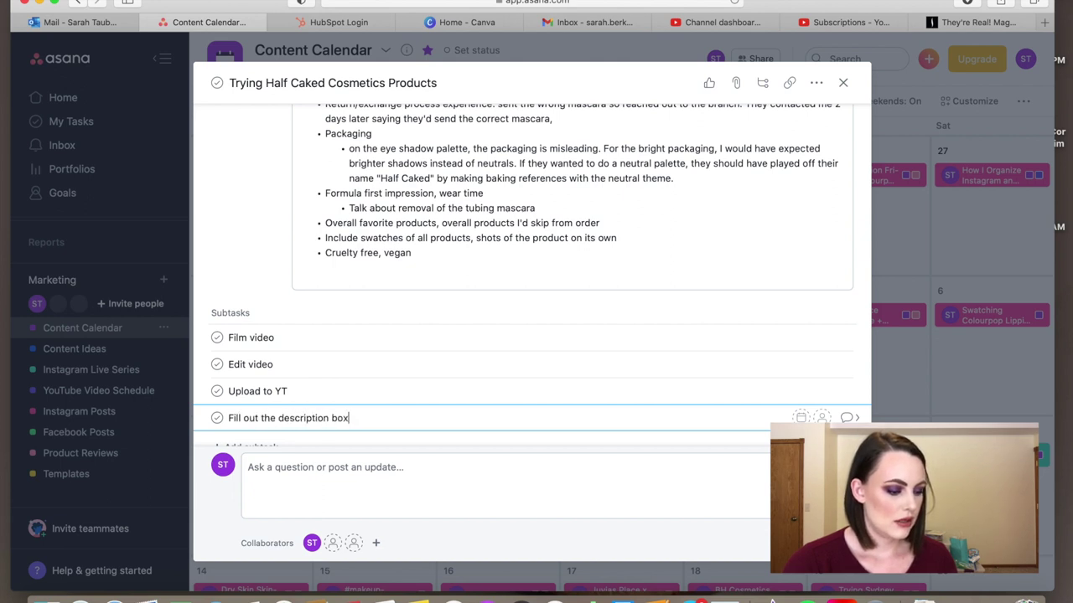
{"action": "key", "text": "Return"}
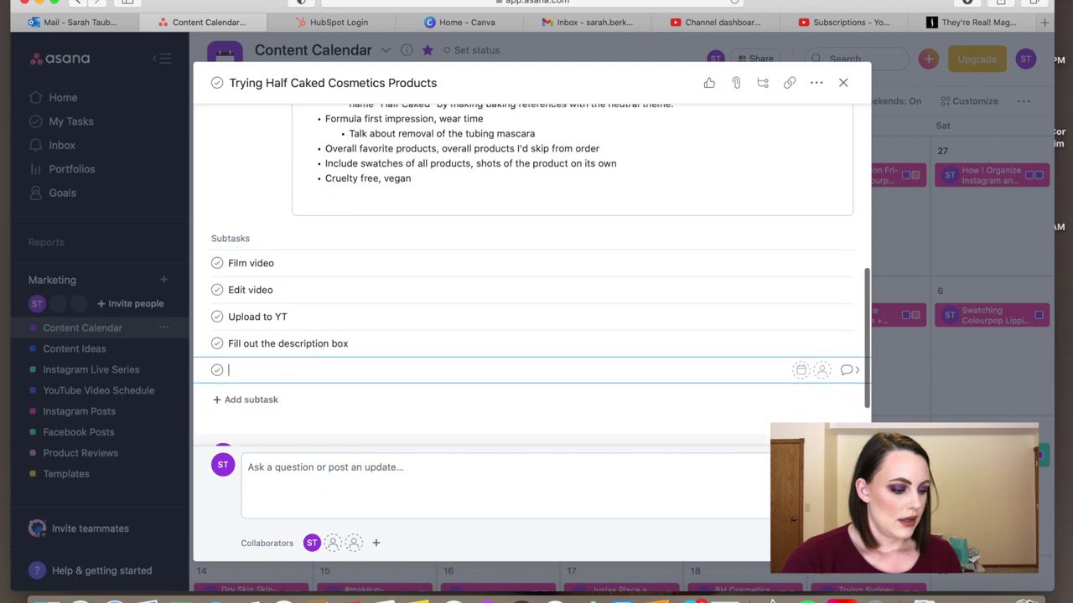
{"action": "type", "text": "Create Insta post"}
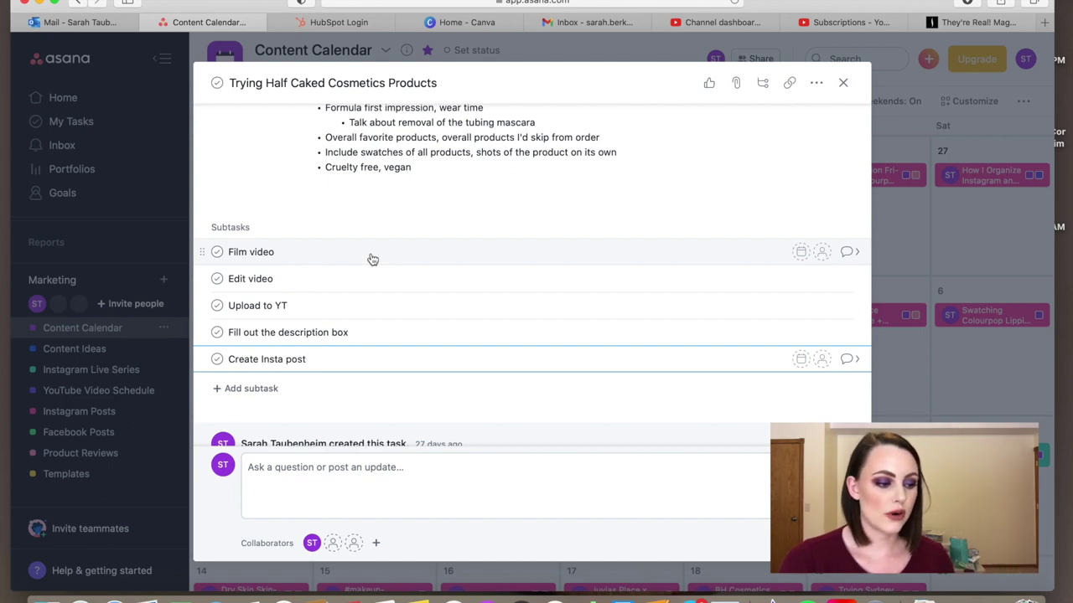
Set the "Film video" subtask's due date to 02/27/21 and assign it to yourself.
{"action": "left_click", "coordinate": [800, 254]}
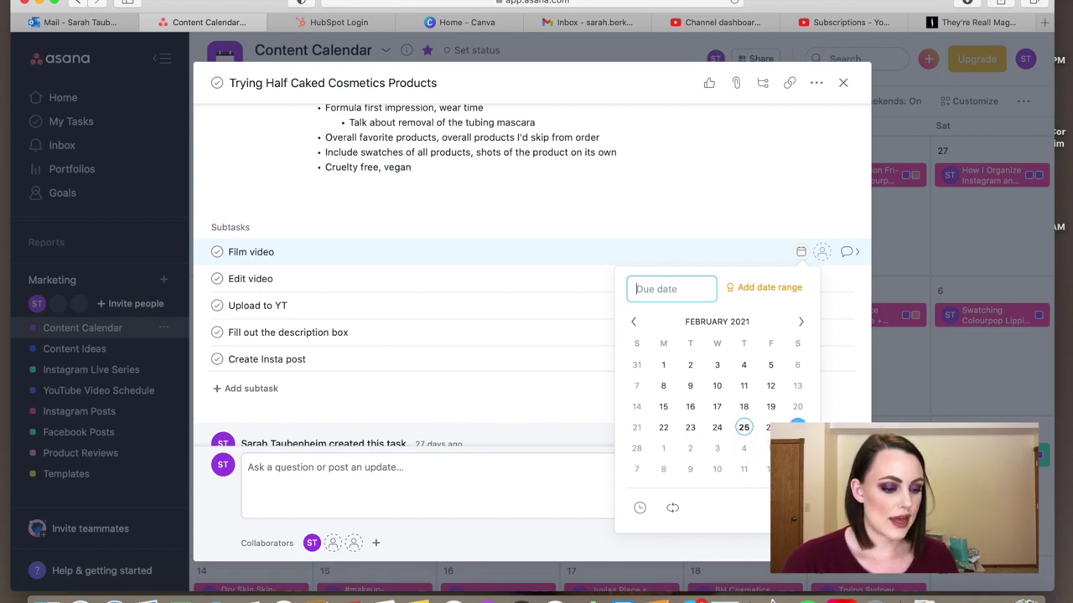
{"action": "left_click", "coordinate": [797, 427]}
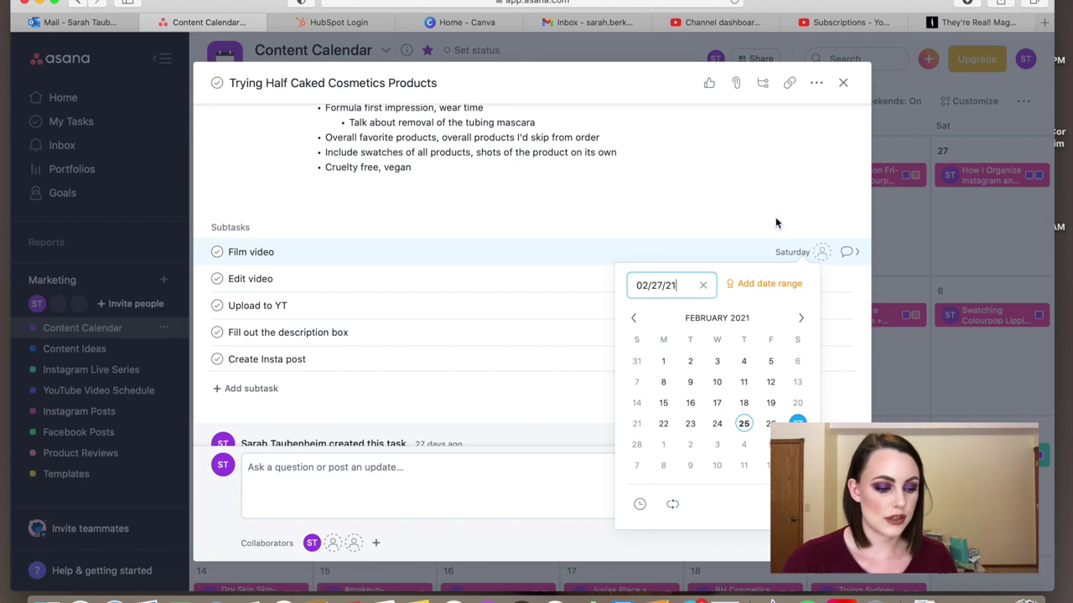
{"action": "left_click", "coordinate": [822, 253]}
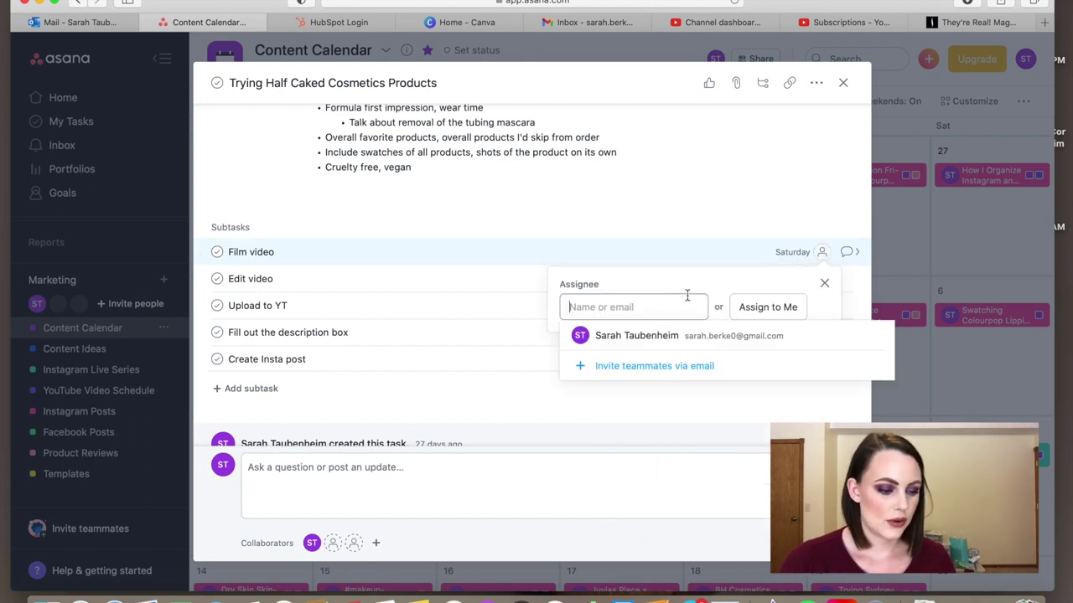
{"action": "left_click", "coordinate": [657, 336]}
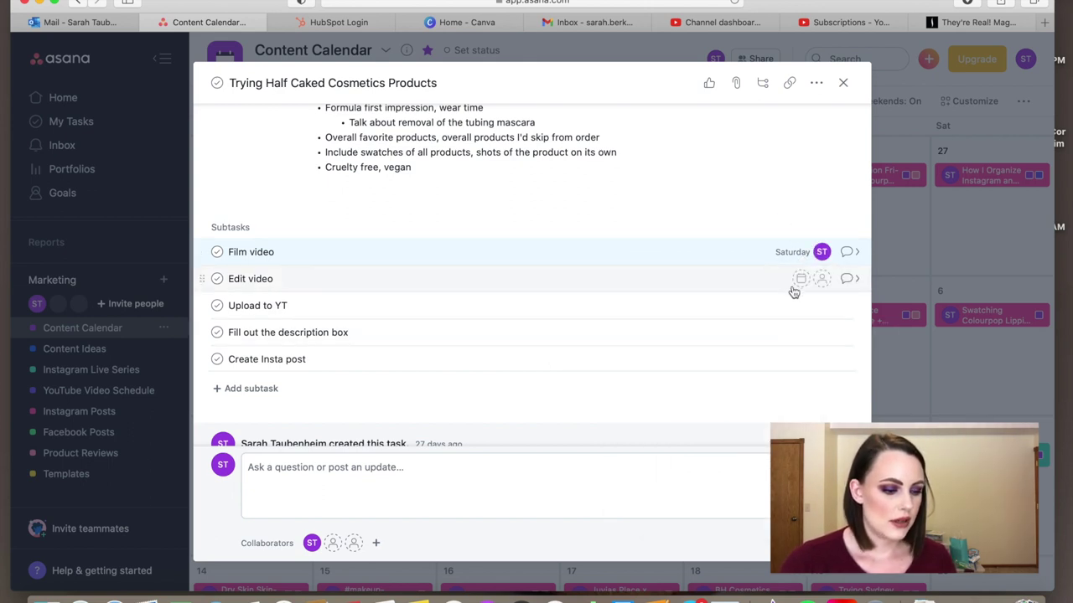
Set the "Edit video" subtask's due date to 02/28/21 and assign it to yourself.
{"action": "left_click", "coordinate": [800, 279]}
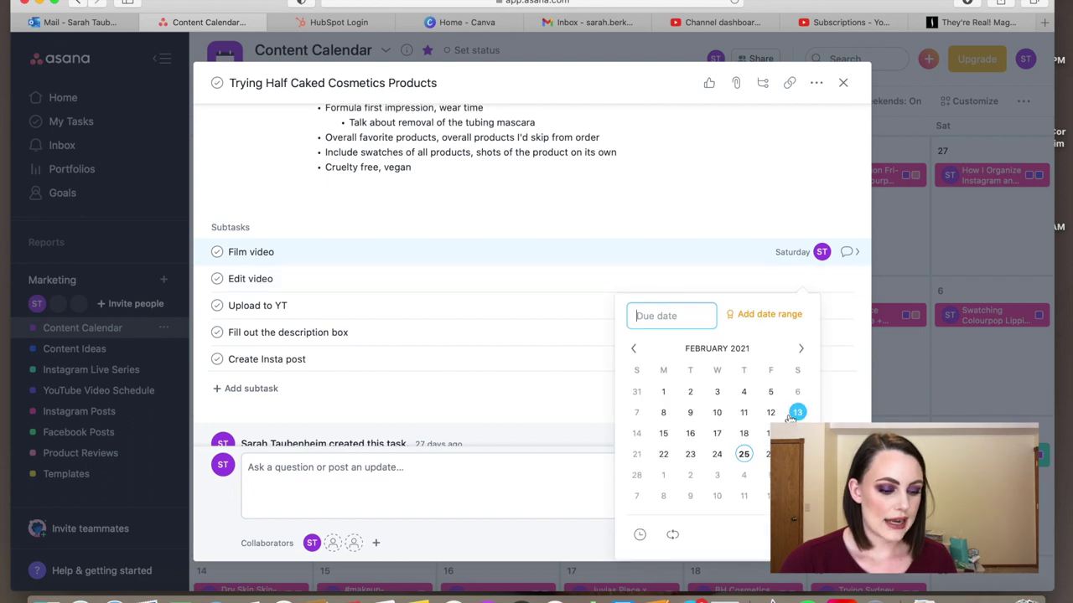
{"action": "left_click", "coordinate": [639, 475]}
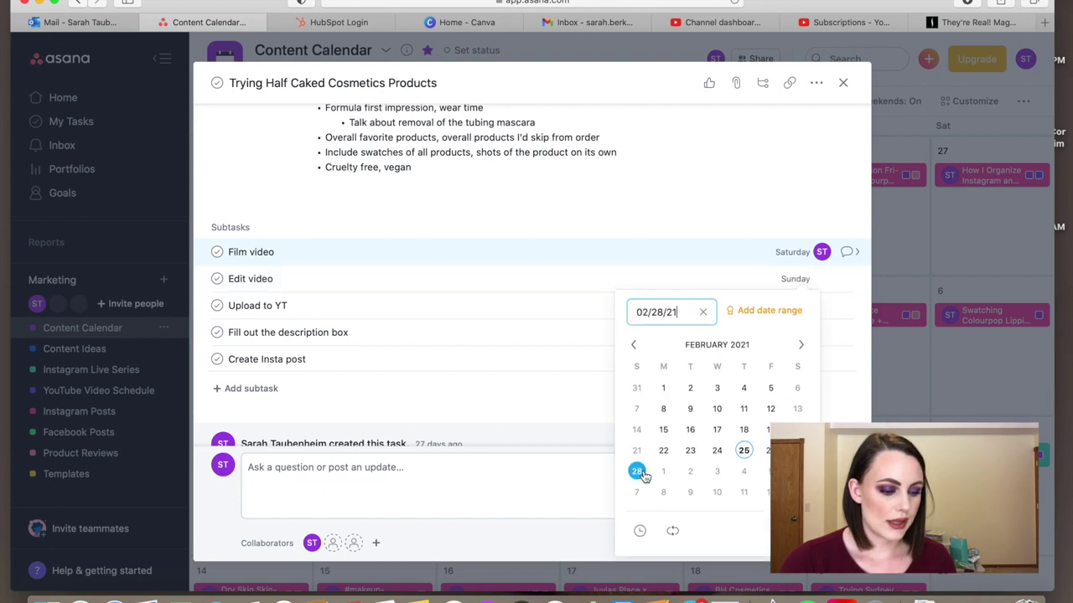
{"action": "left_click", "coordinate": [823, 280]}
{"action": "left_click", "coordinate": [756, 335]}
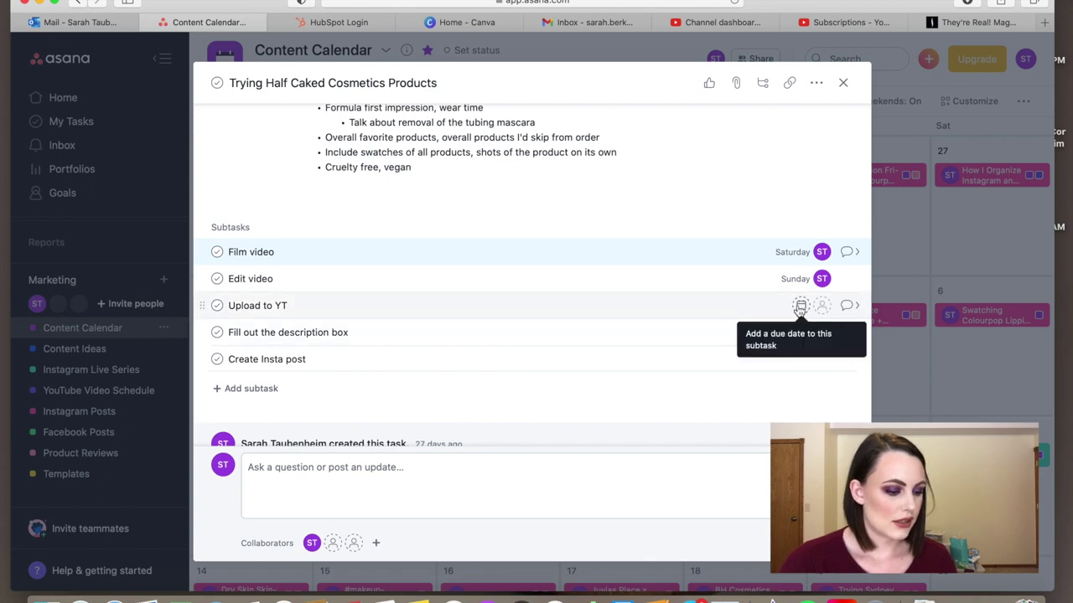
Make the "Upload to YT" subtask due on Tuesday, March 2, and assign it to yourself.
{"action": "left_click", "coordinate": [801, 306]}
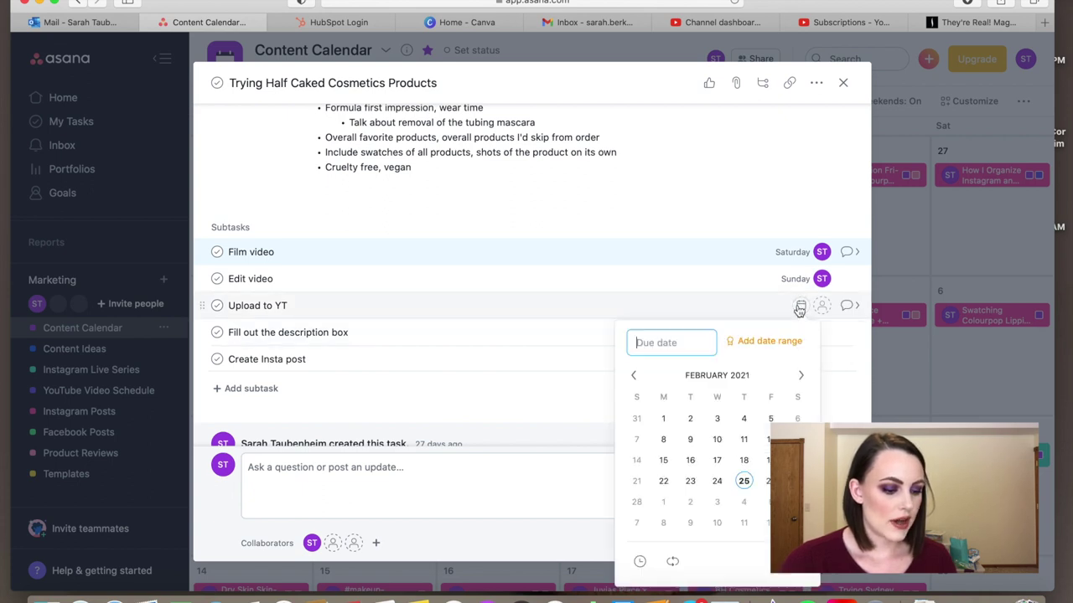
{"action": "left_click", "coordinate": [691, 502]}
{"action": "left_click", "coordinate": [822, 306]}
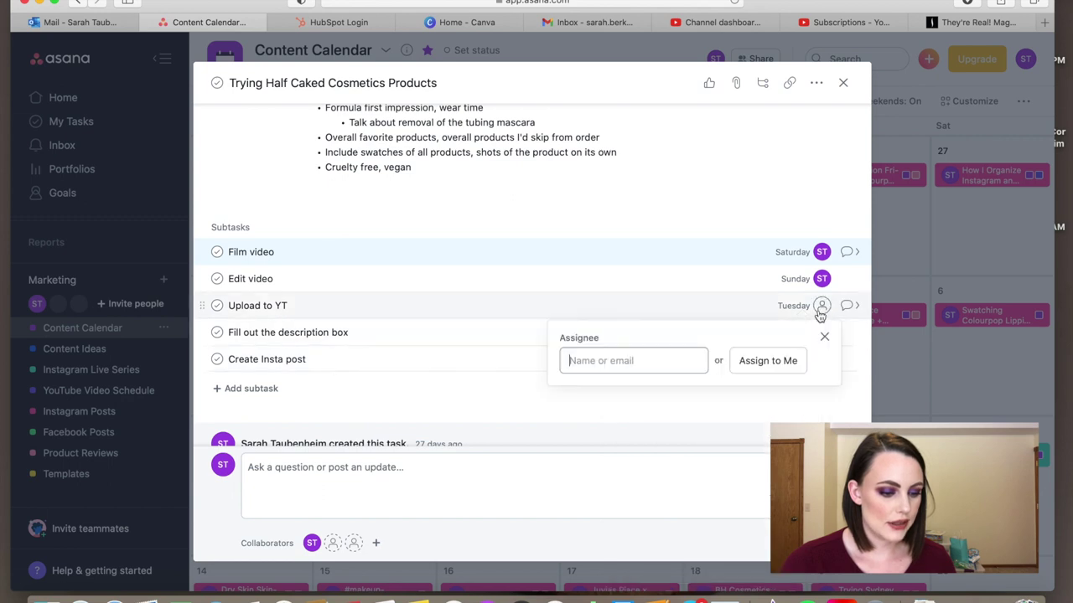
{"action": "left_click", "coordinate": [778, 362]}
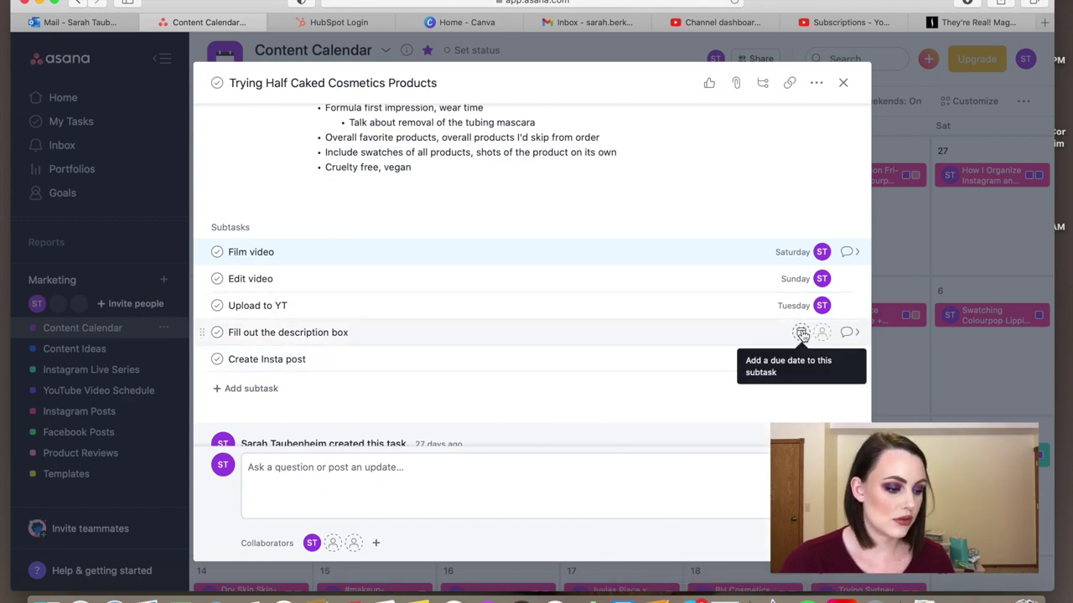
Set the "Fill out the description box" subtask's due date to 03/02/21 and assign it to yourself.
{"action": "left_click", "coordinate": [801, 333]}
{"action": "left_click", "coordinate": [690, 232]}
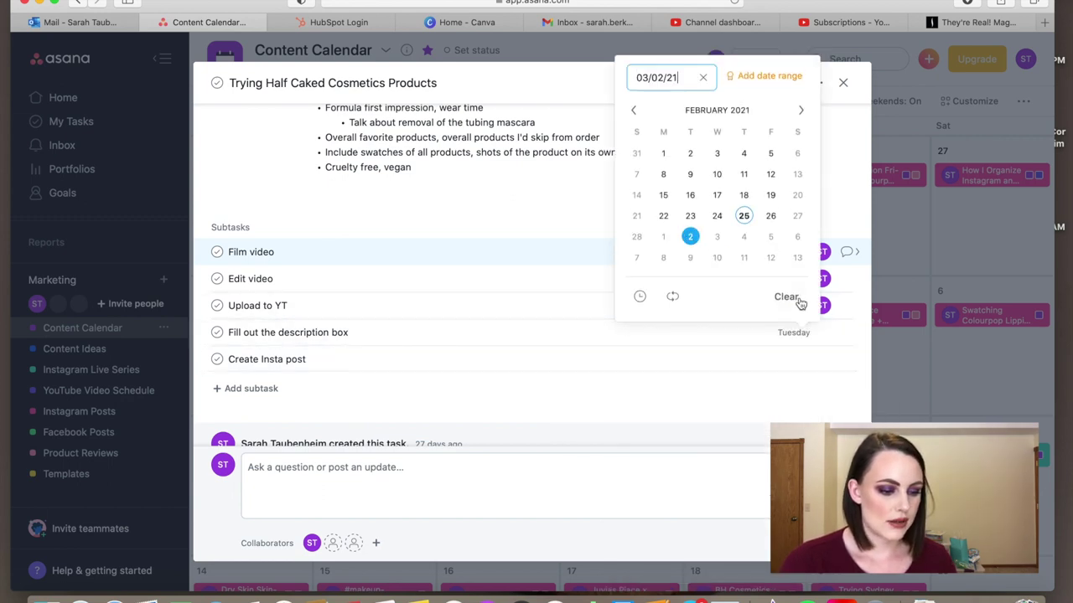
{"action": "left_click", "coordinate": [825, 335]}
{"action": "left_click", "coordinate": [655, 425]}
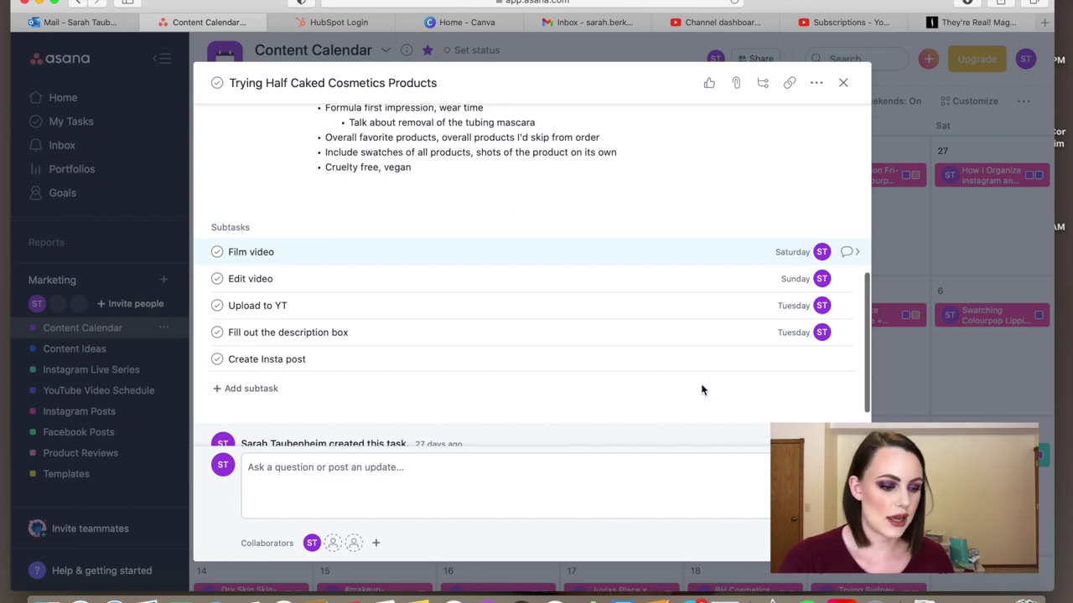
Make the "Create Insta post" subtask due on Wednesday, March 3, and assign it to yourself.
{"action": "left_click", "coordinate": [794, 362]}
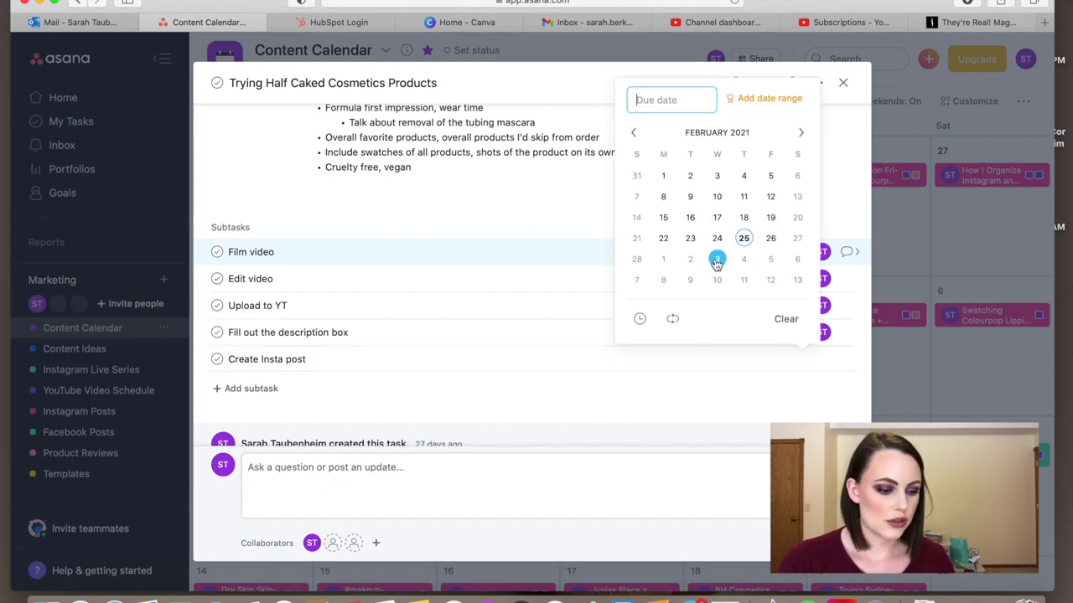
{"action": "left_click", "coordinate": [717, 264]}
{"action": "left_click", "coordinate": [822, 359]}
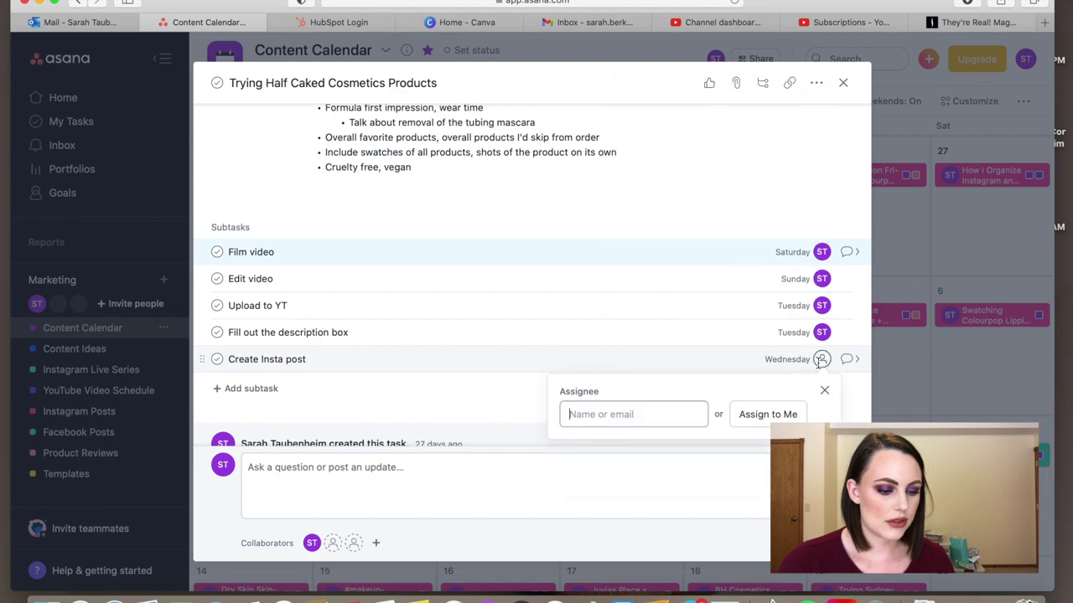
{"action": "left_click", "coordinate": [763, 416]}
Review the details, description and subtasks of the "Trying Half Caked Cosmetics Products" task and close it.
{"action": "scroll", "coordinate": [735, 223], "scroll_direction": "up", "scroll_amount": 1}
{"action": "scroll", "coordinate": [735, 223], "scroll_direction": "down", "scroll_amount": 3}
{"action": "scroll", "coordinate": [735, 219], "scroll_direction": "up", "scroll_amount": 5}
{"action": "scroll", "coordinate": [735, 219], "scroll_direction": "down", "scroll_amount": 4}
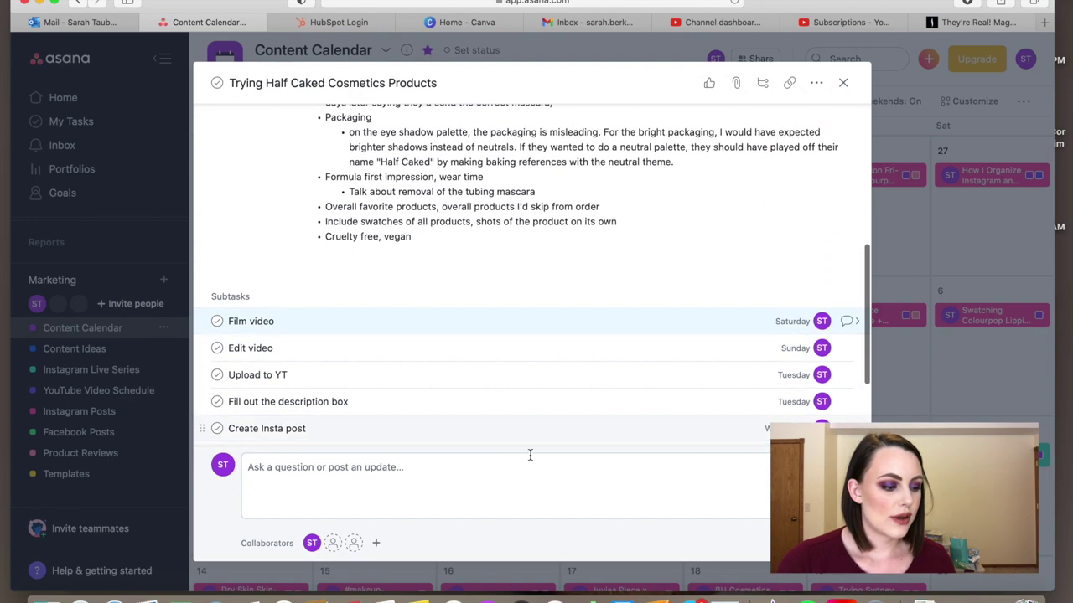
{"action": "scroll", "coordinate": [430, 377], "scroll_direction": "down", "scroll_amount": 2}
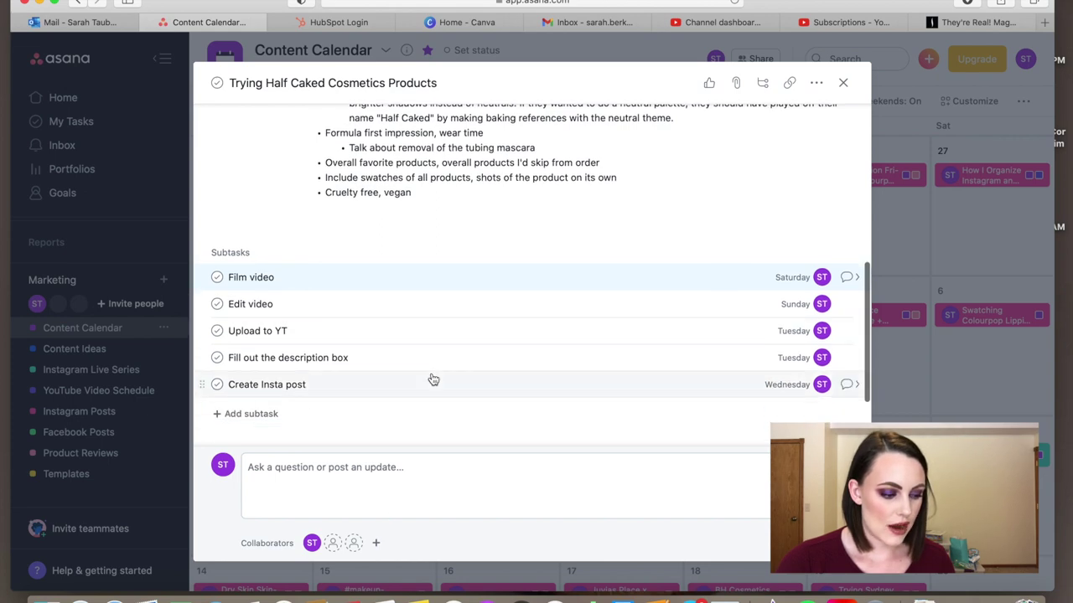
{"action": "scroll", "coordinate": [433, 380], "scroll_direction": "up", "scroll_amount": 4}
{"action": "scroll", "coordinate": [433, 379], "scroll_direction": "up", "scroll_amount": 4}
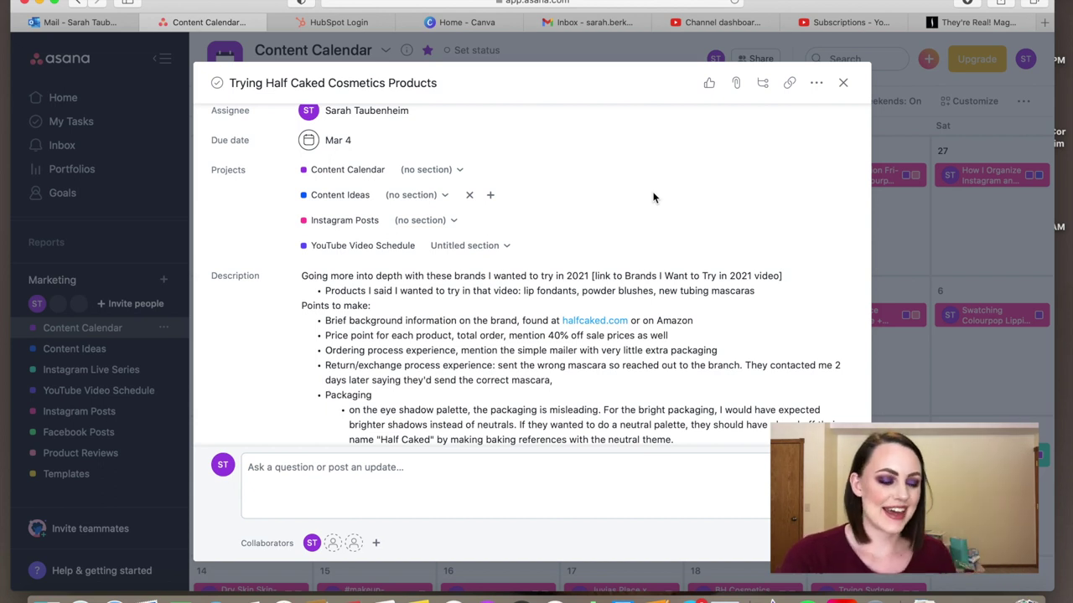
{"action": "scroll", "coordinate": [653, 197], "scroll_direction": "up", "scroll_amount": 2}
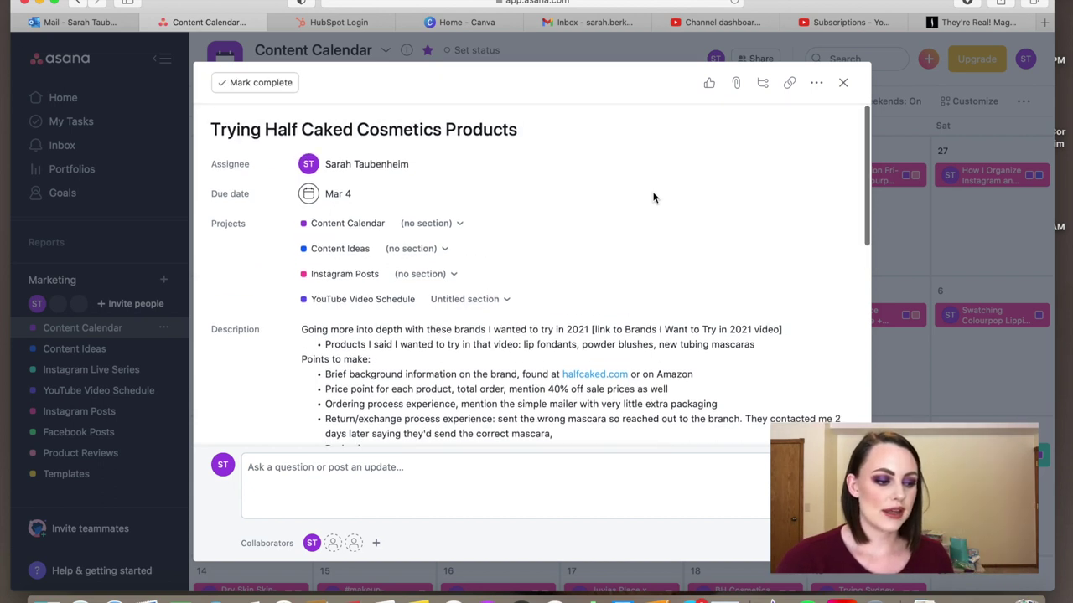
{"action": "scroll", "coordinate": [653, 197], "scroll_direction": "down", "scroll_amount": 5}
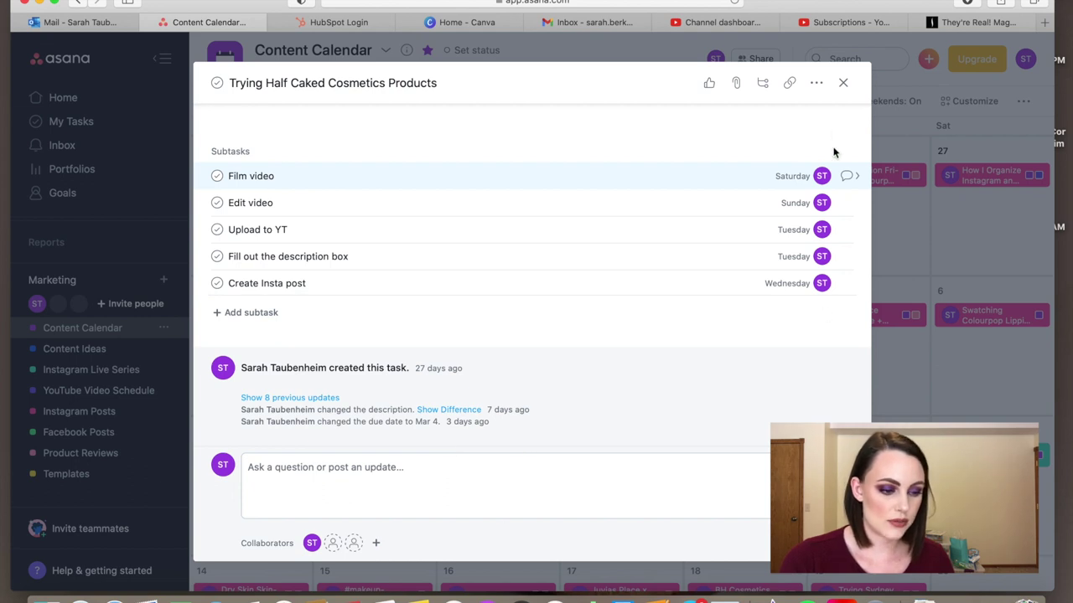
{"action": "left_click", "coordinate": [843, 84]}
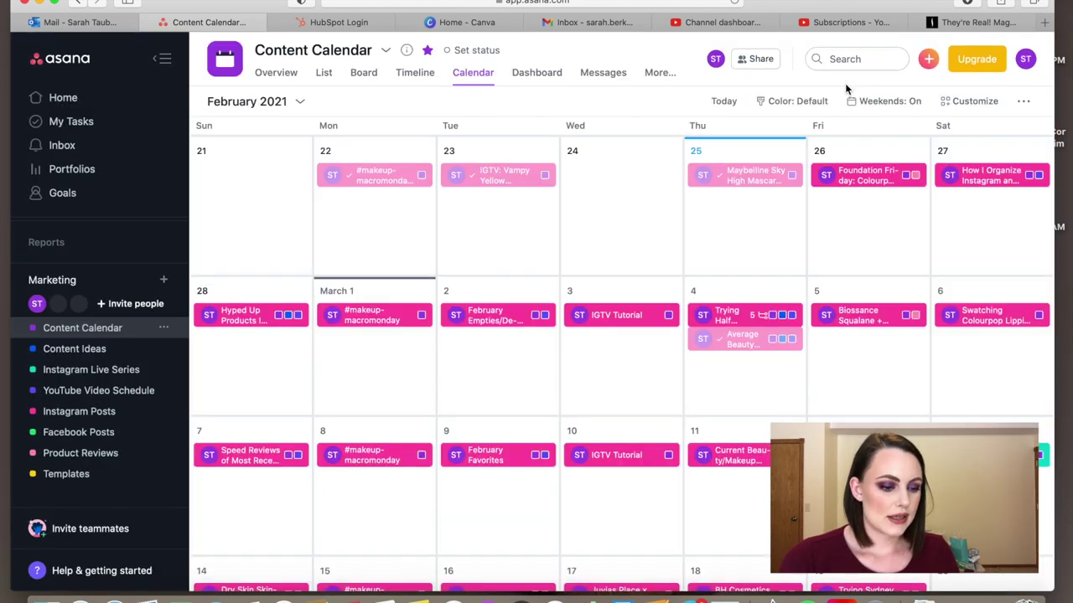
Review the subtasks among all assigned work in My Tasks and mark "Film video" complete.
{"action": "left_click", "coordinate": [92, 120]}
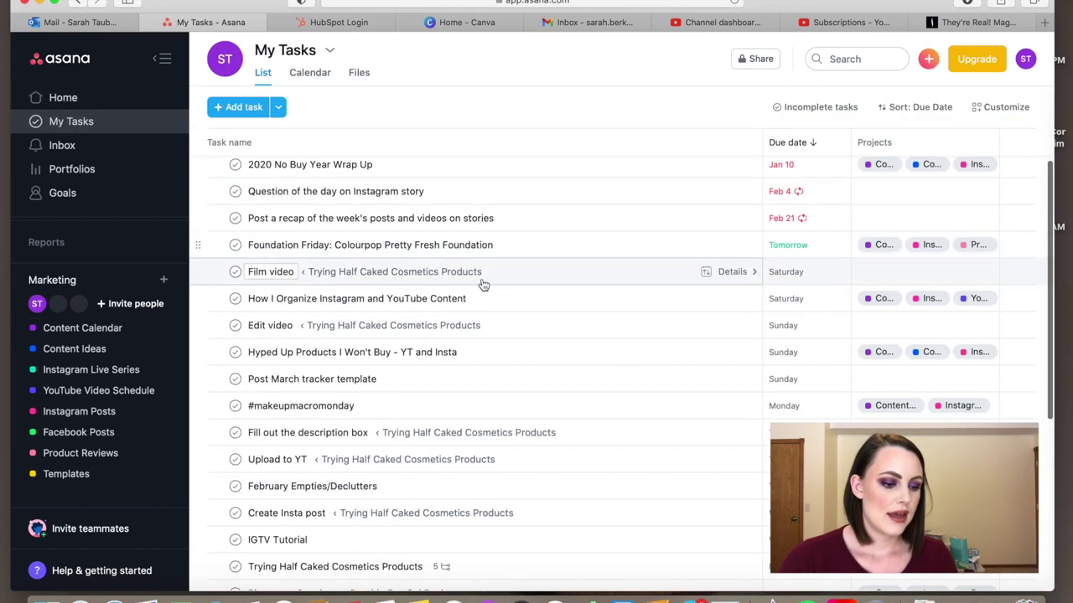
{"action": "scroll", "coordinate": [481, 284], "scroll_direction": "down", "scroll_amount": 1}
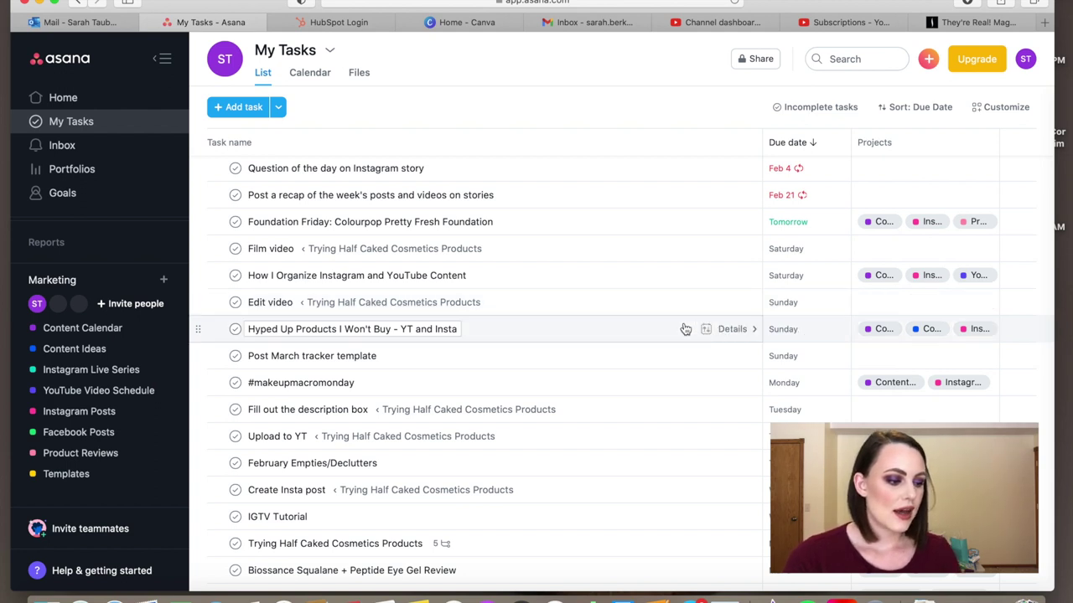
{"action": "scroll", "coordinate": [598, 376], "scroll_direction": "up", "scroll_amount": 2}
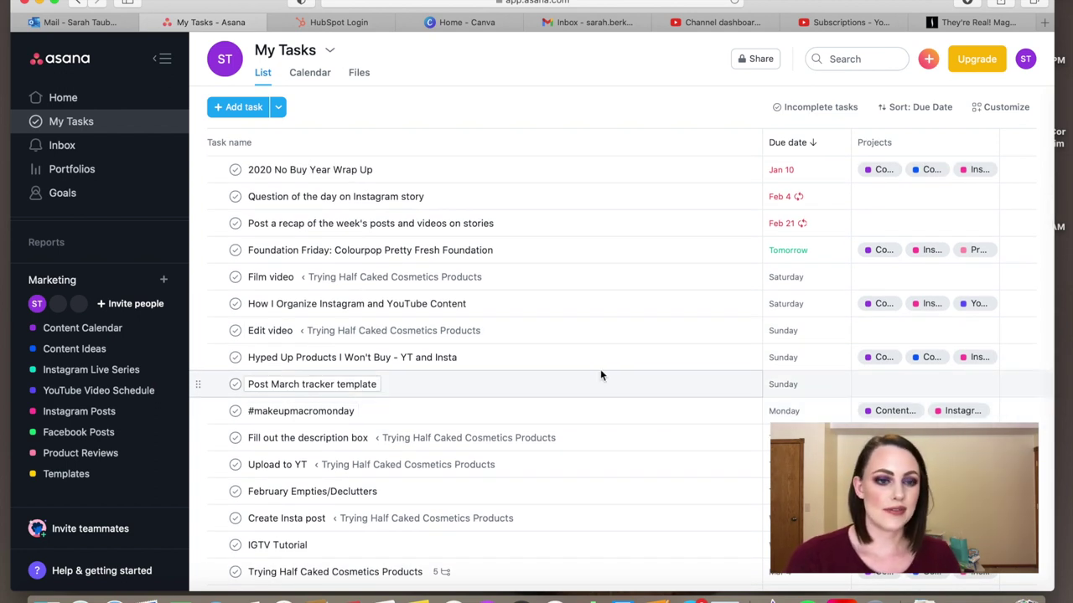
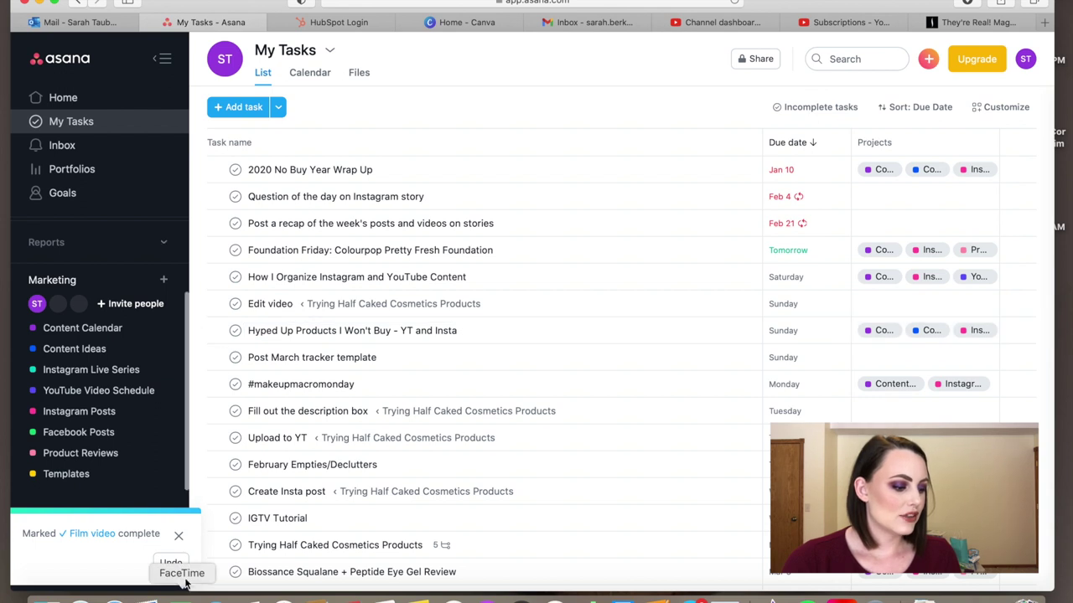
{"action": "left_click", "coordinate": [179, 534]}
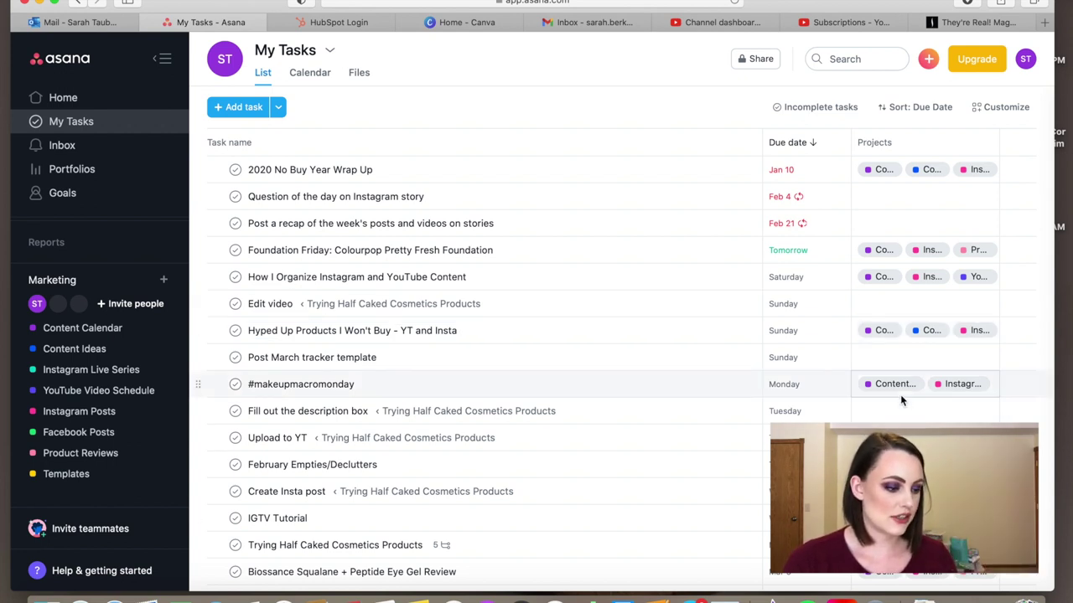
{"action": "left_click", "coordinate": [286, 409]}
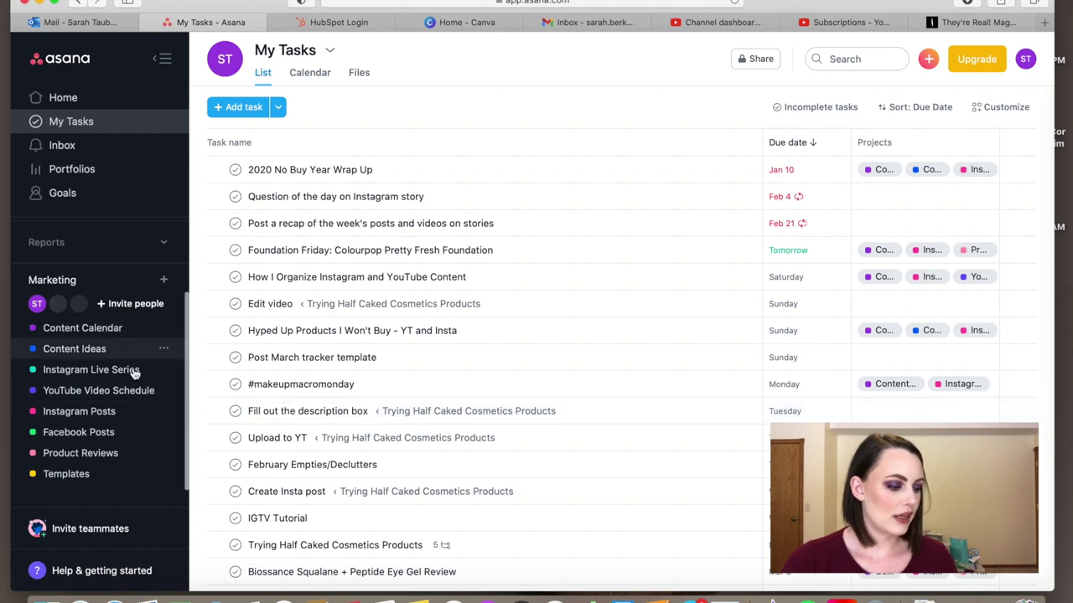
View the February and March calendar of the YouTube Video Schedule project, followed by the Instagram Posts calendar.
{"action": "left_click", "coordinate": [117, 393]}
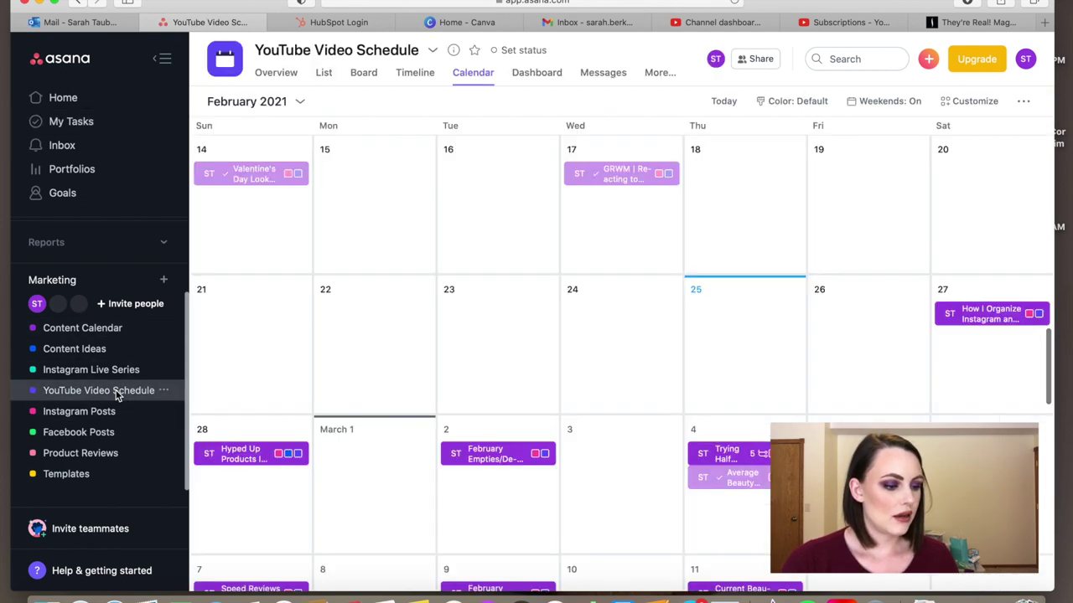
{"action": "scroll", "coordinate": [227, 314], "scroll_direction": "down", "scroll_amount": 3}
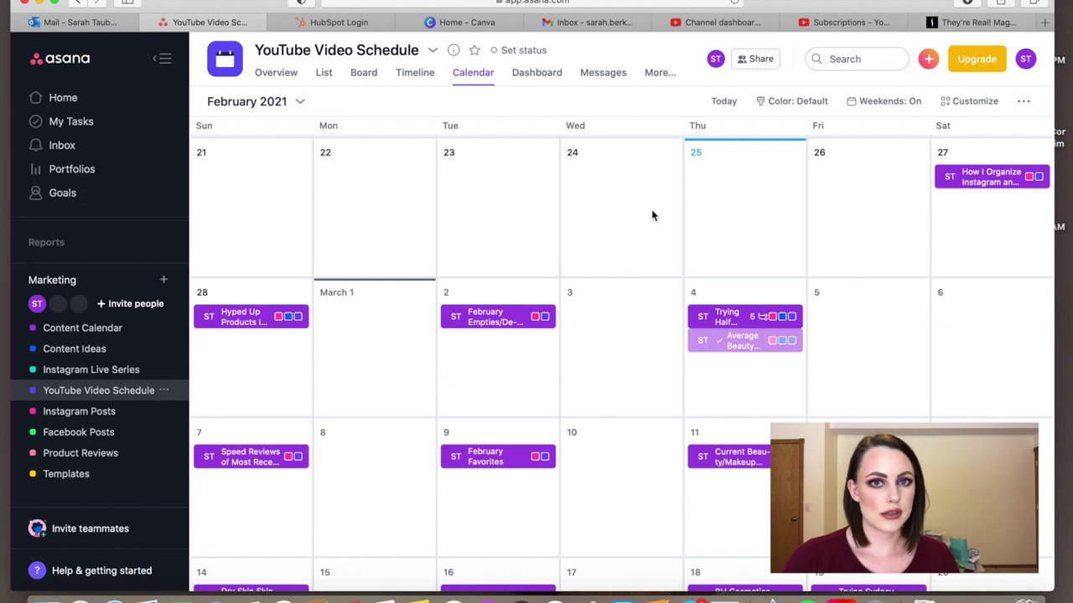
{"action": "left_click", "coordinate": [113, 412]}
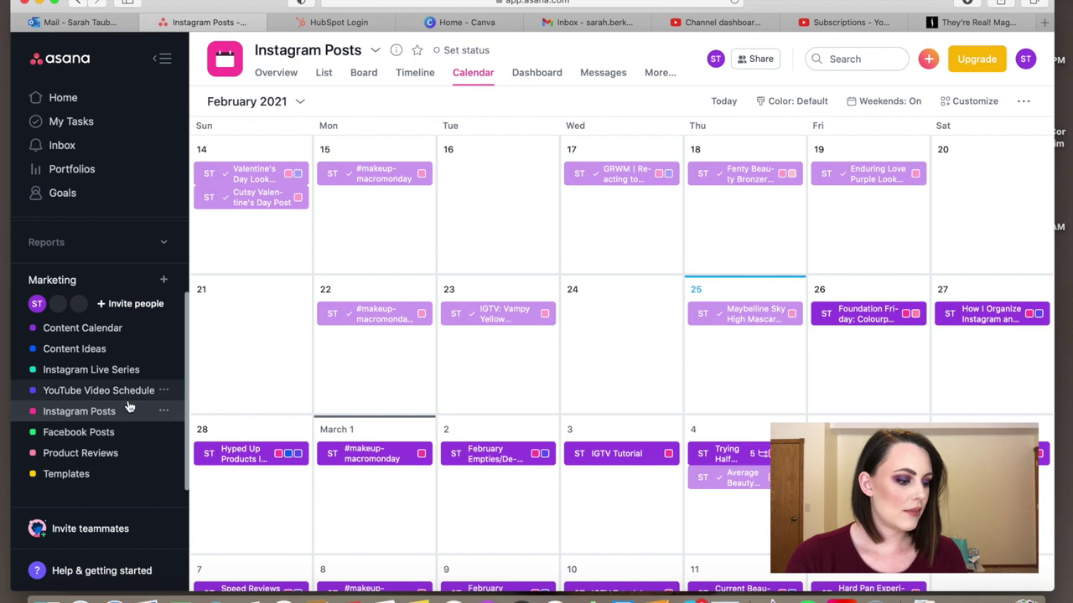
Open the February 20 live task in the Instagram Live Series calendar, read through its description notes and close it.
{"action": "left_click", "coordinate": [123, 372]}
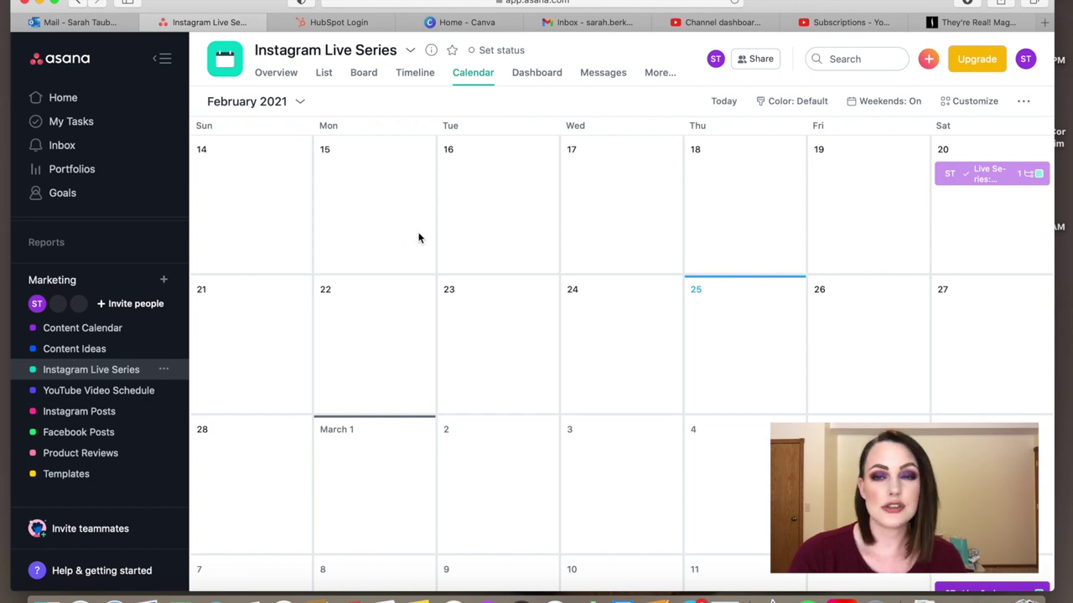
{"action": "left_click", "coordinate": [985, 178]}
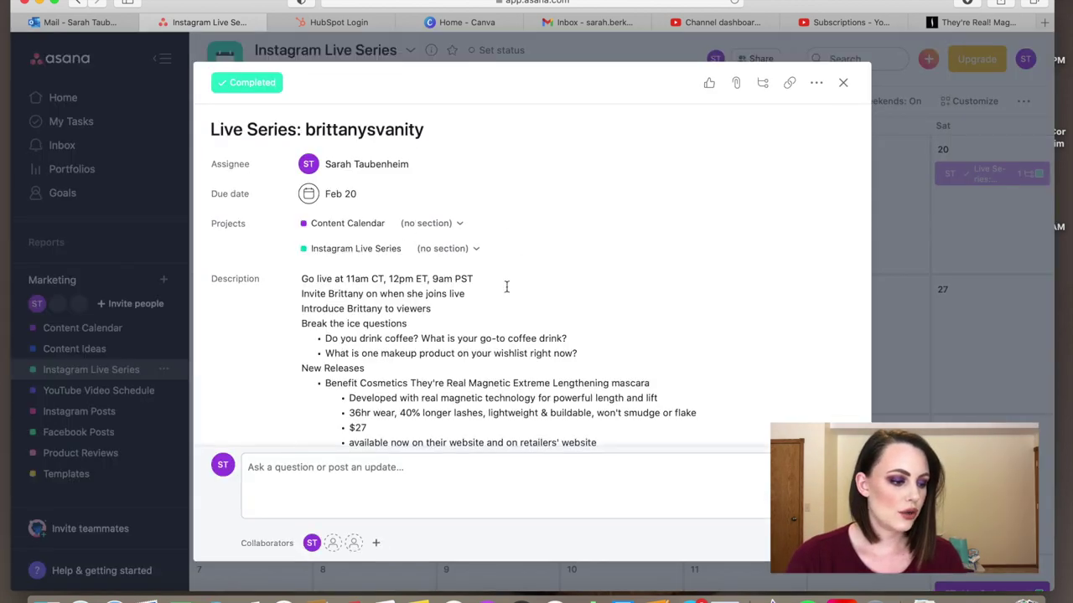
{"action": "scroll", "coordinate": [462, 287], "scroll_direction": "down", "scroll_amount": 2}
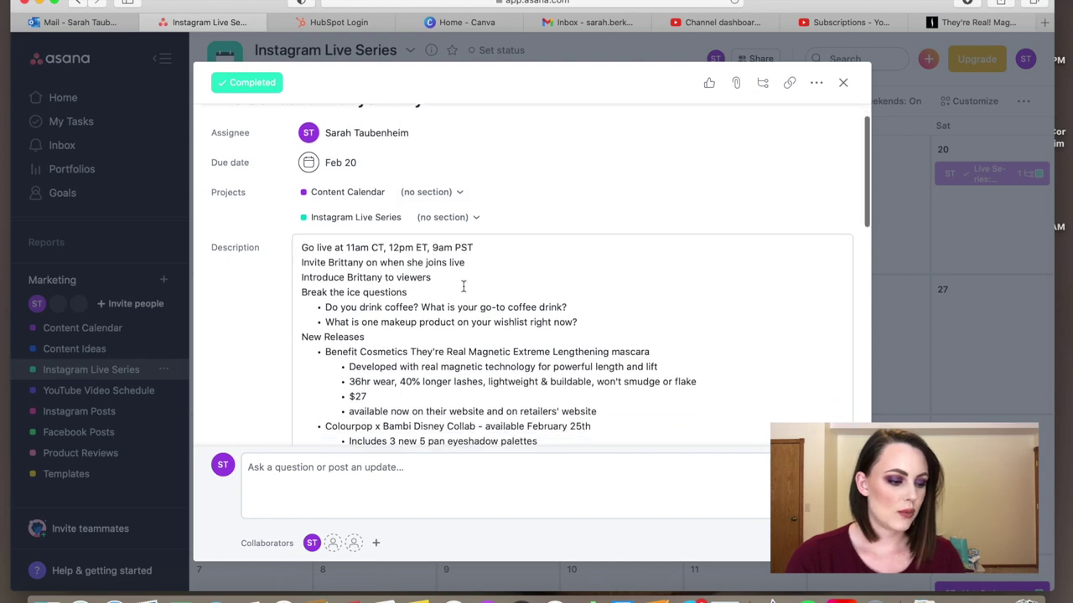
{"action": "scroll", "coordinate": [463, 287], "scroll_direction": "down", "scroll_amount": 2}
{"action": "scroll", "coordinate": [461, 302], "scroll_direction": "down", "scroll_amount": 1}
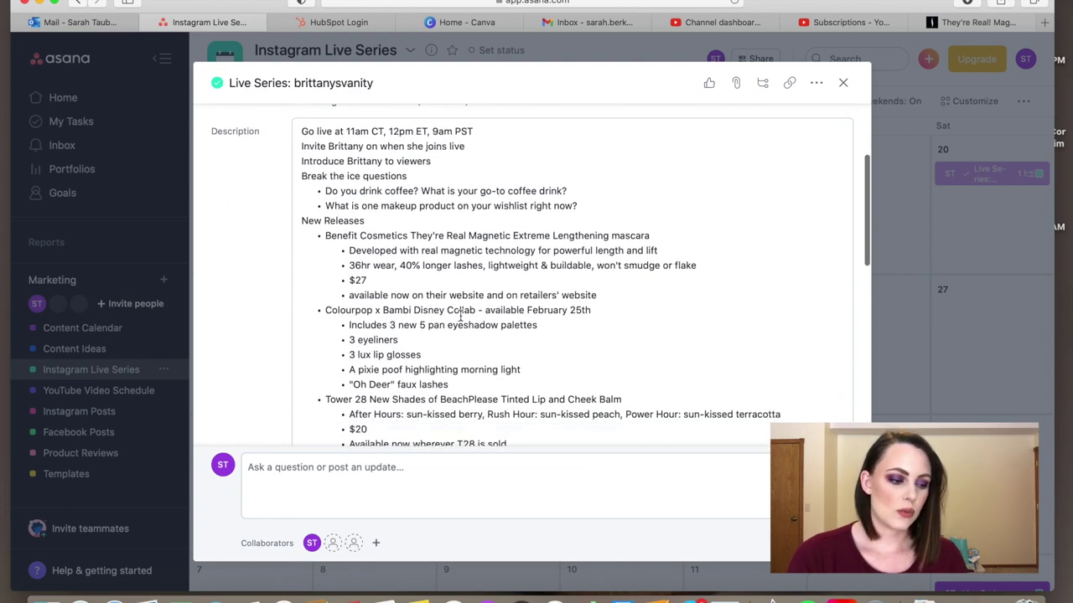
{"action": "scroll", "coordinate": [460, 314], "scroll_direction": "down", "scroll_amount": 8}
{"action": "scroll", "coordinate": [460, 315], "scroll_direction": "up", "scroll_amount": 12}
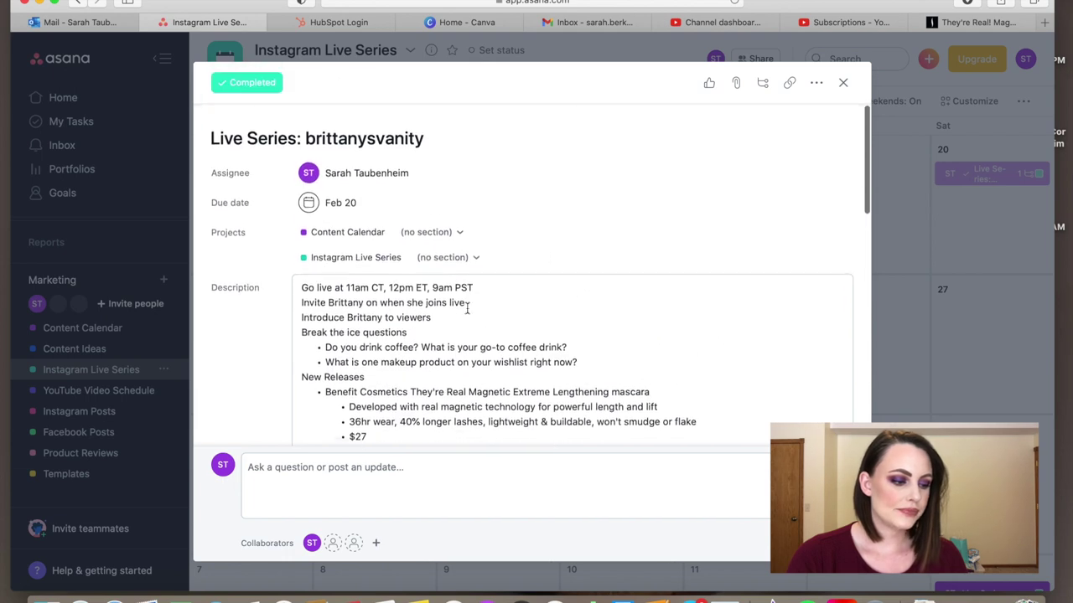
{"action": "left_click", "coordinate": [843, 82]}
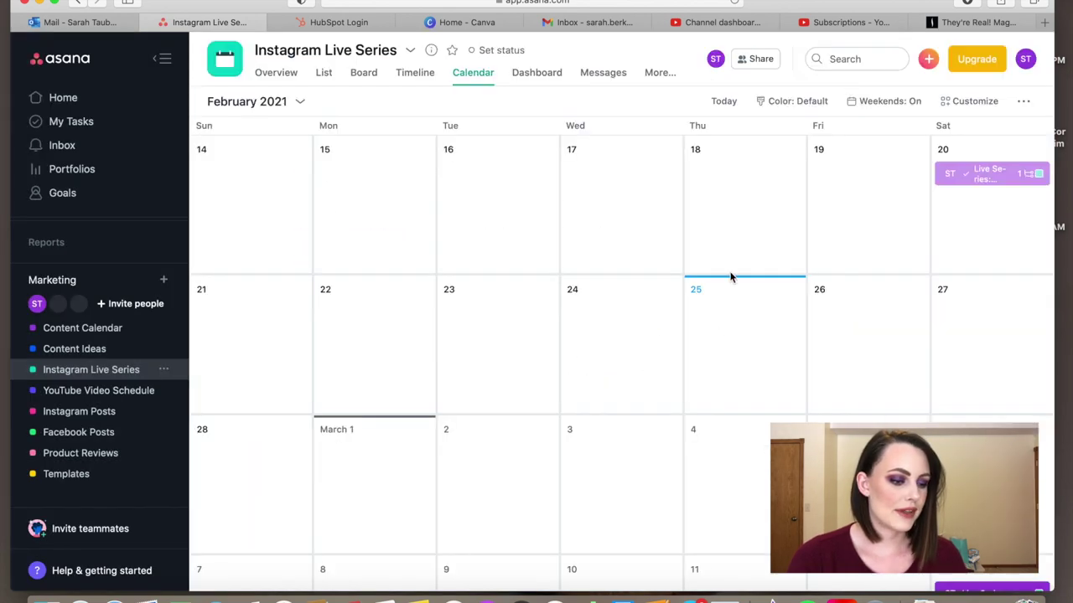
View the Product Reviews task list, followed by the full running list of ideas in the Content Ideas project.
{"action": "left_click", "coordinate": [89, 454]}
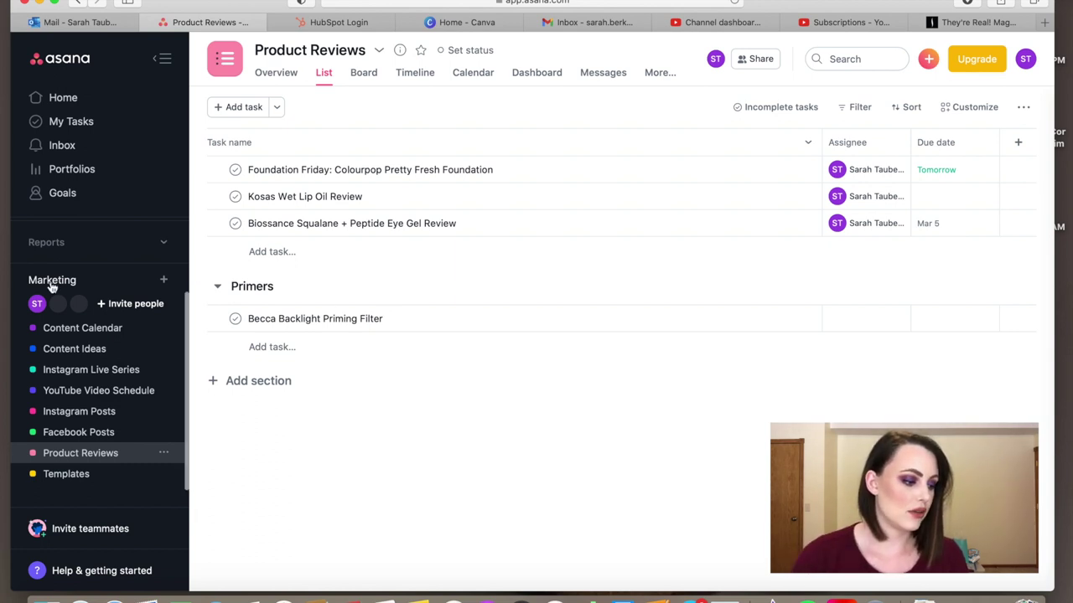
{"action": "left_click", "coordinate": [72, 357]}
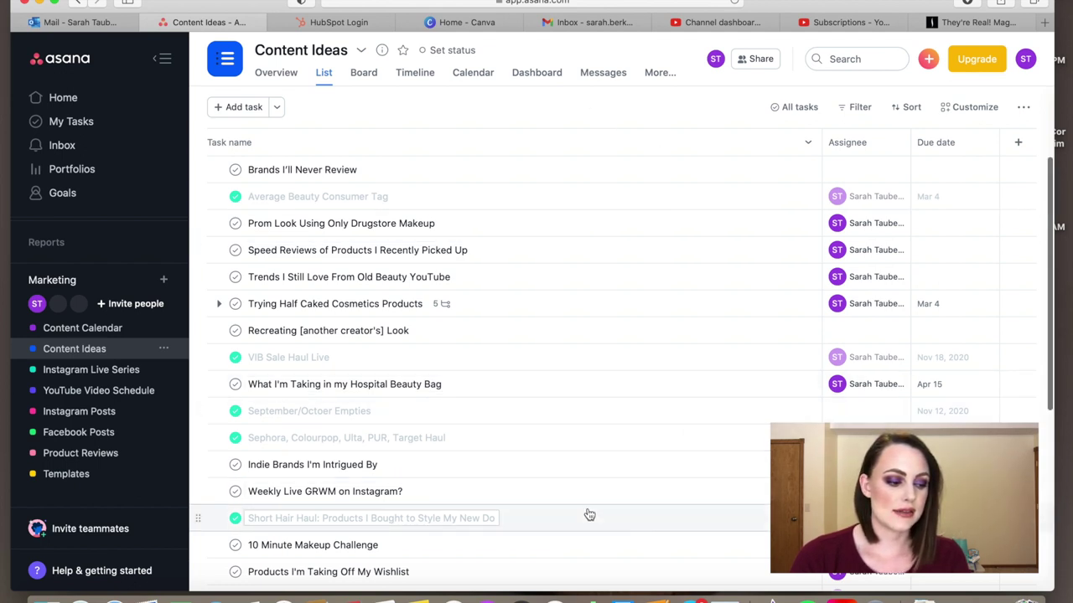
{"action": "scroll", "coordinate": [589, 514], "scroll_direction": "down", "scroll_amount": 10}
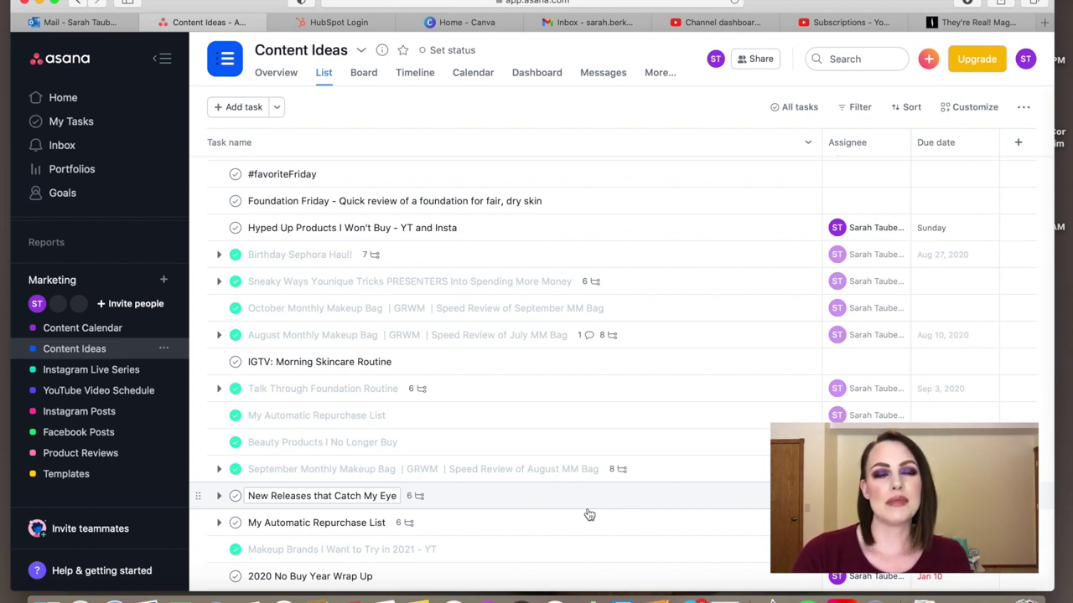
{"action": "scroll", "coordinate": [589, 515], "scroll_direction": "up", "scroll_amount": 10}
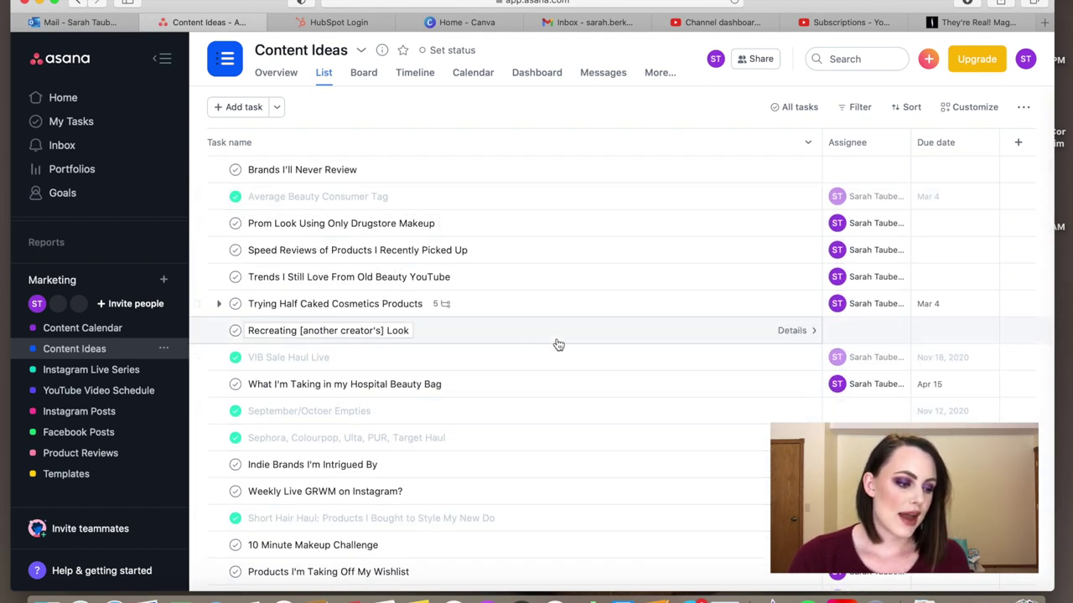
Compare the details of the Half Caked Cosmetics, Speed Reviews and drugstore Prom Look ideas, and look over the rest of the Content Ideas list.
{"action": "left_click", "coordinate": [523, 305]}
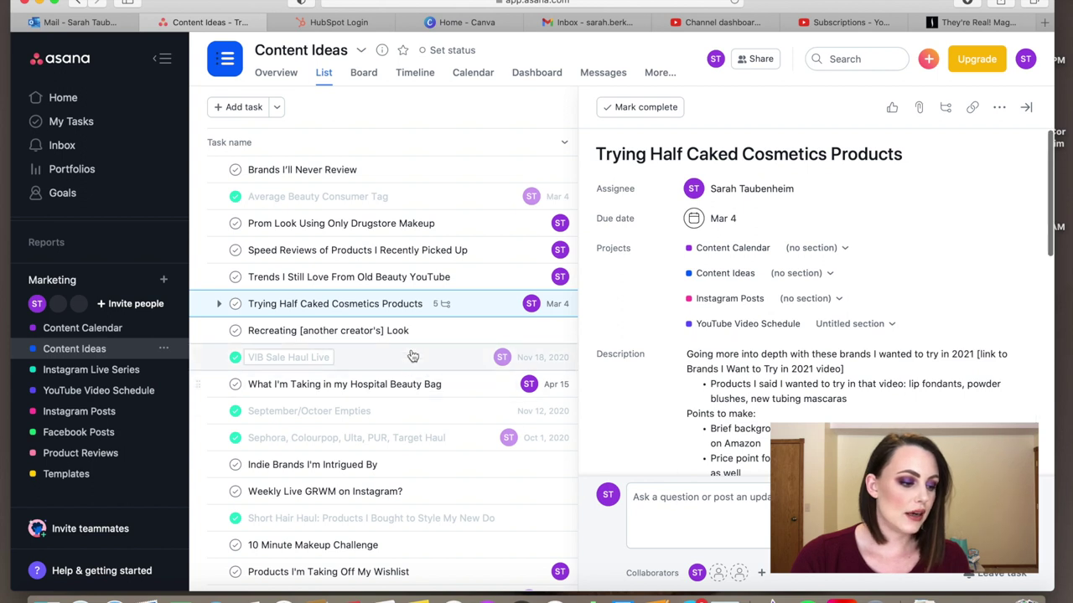
{"action": "left_click", "coordinate": [480, 254]}
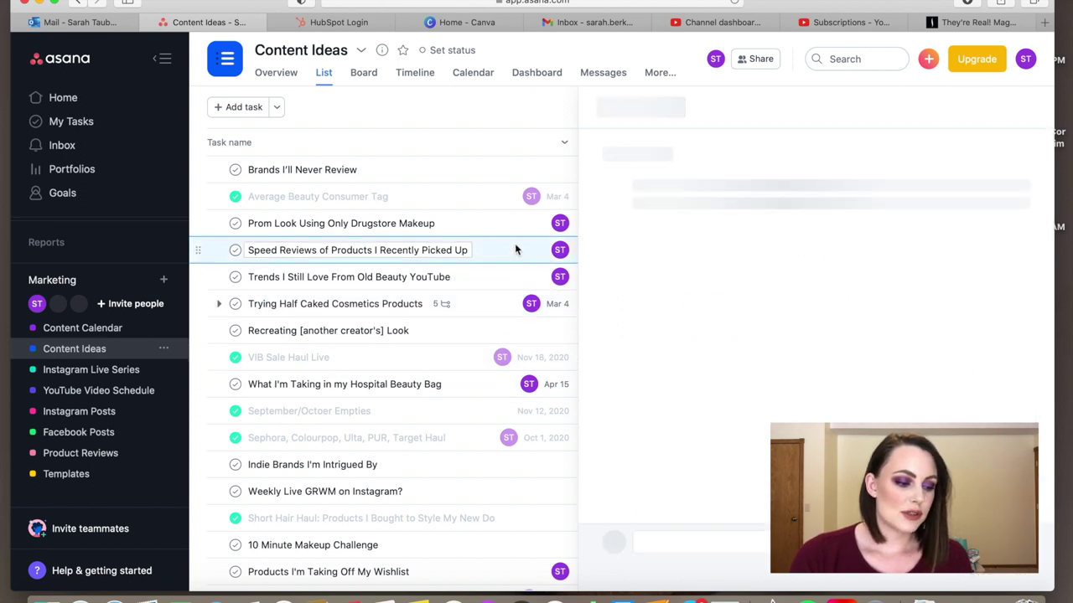
{"action": "scroll", "coordinate": [815, 326], "scroll_direction": "down", "scroll_amount": 2}
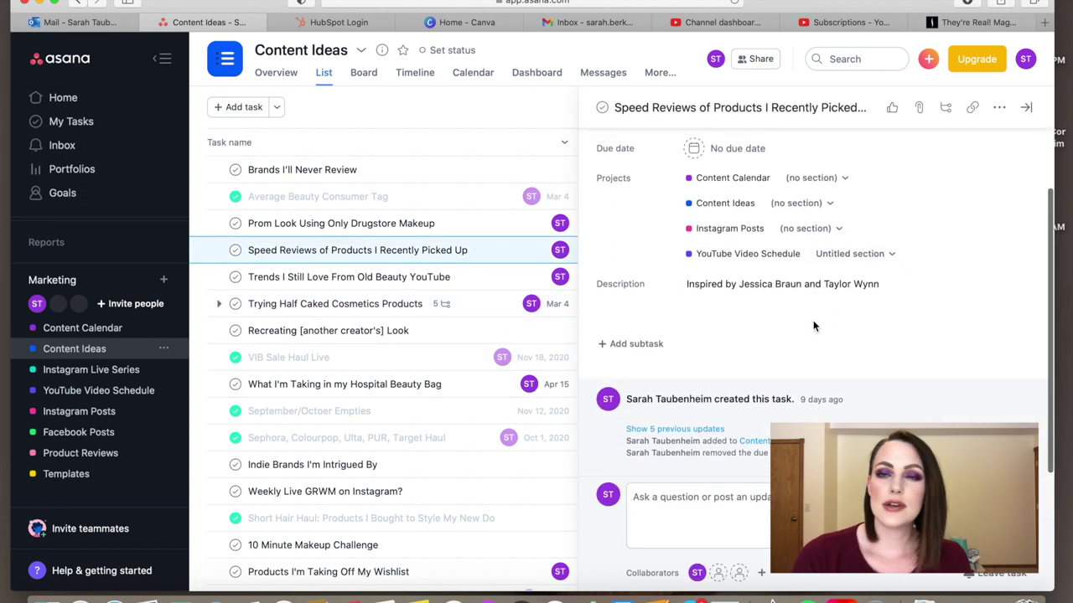
{"action": "scroll", "coordinate": [813, 320], "scroll_direction": "up", "scroll_amount": 2}
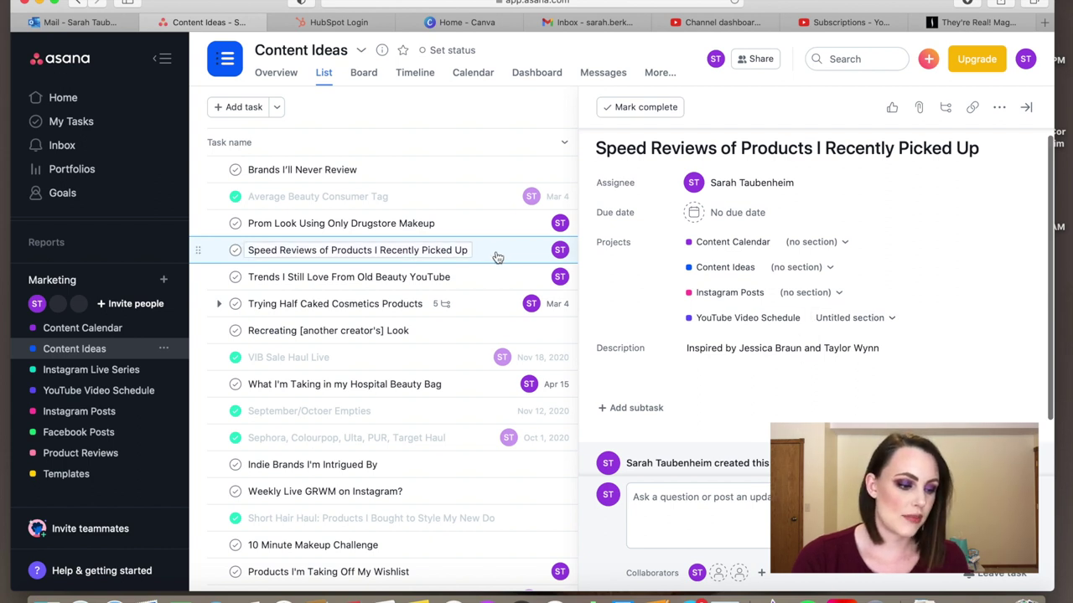
{"action": "left_click", "coordinate": [342, 223]}
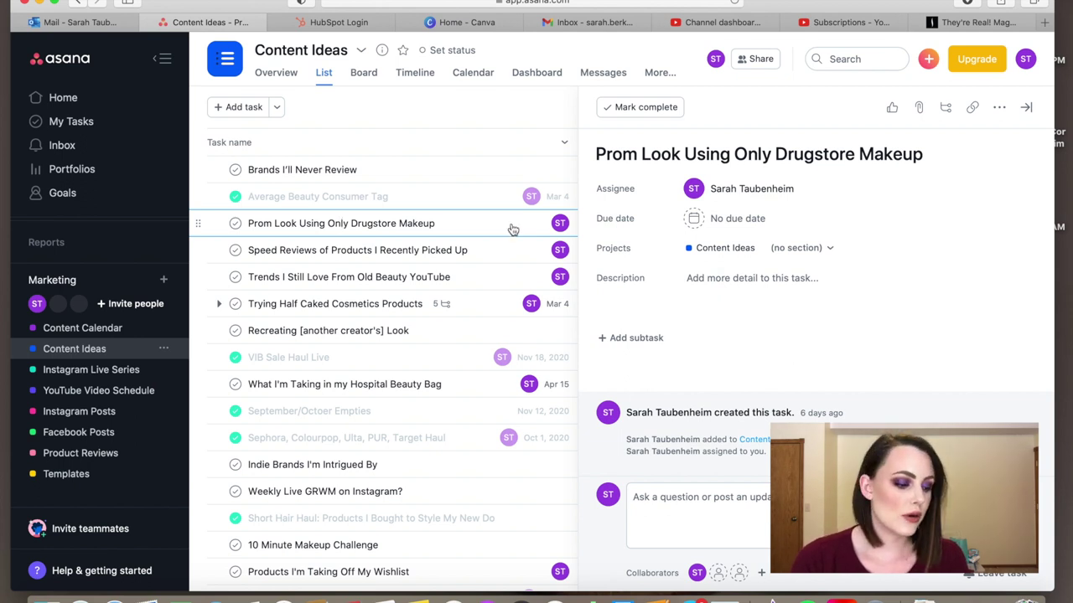
{"action": "scroll", "coordinate": [467, 316], "scroll_direction": "down", "scroll_amount": 10}
{"action": "scroll", "coordinate": [468, 316], "scroll_direction": "down", "scroll_amount": 1}
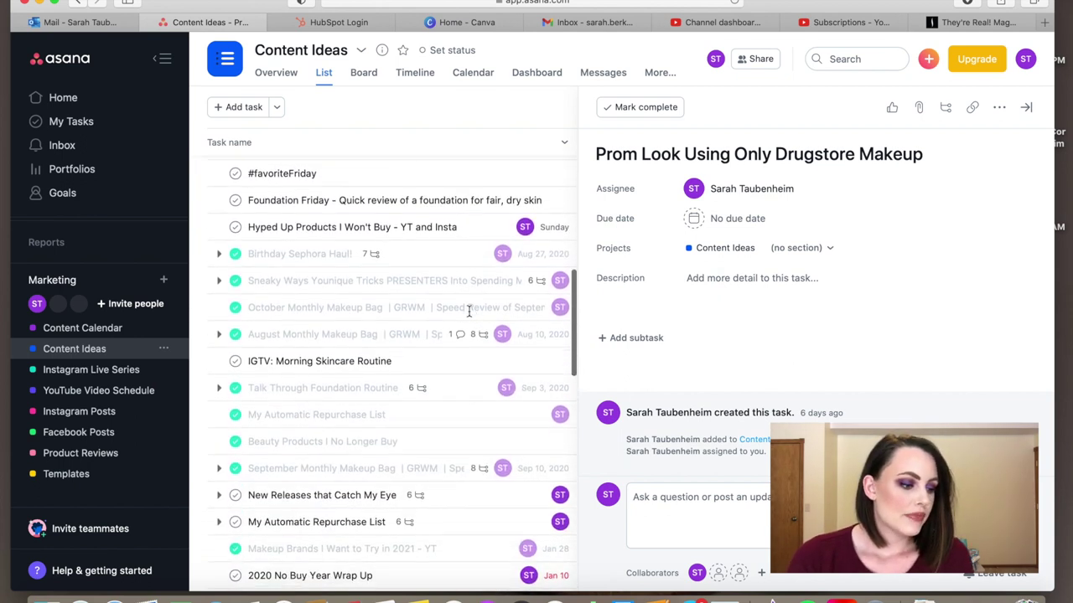
{"action": "scroll", "coordinate": [408, 378], "scroll_direction": "up", "scroll_amount": 10}
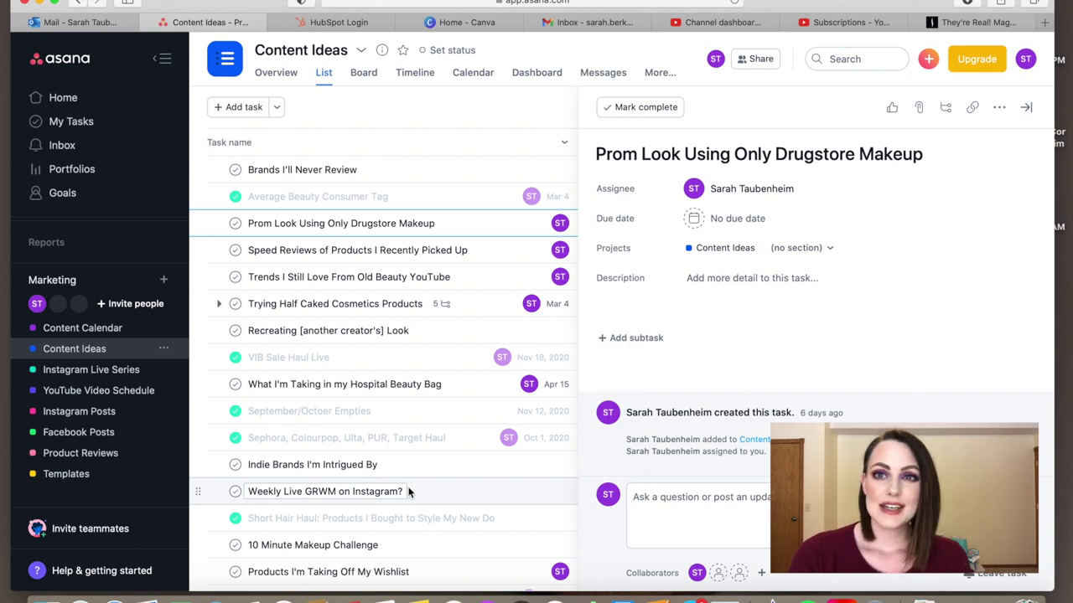
Open the "How I Organize Instagram and YouTube Content" task from My Tasks and read through its description notes.
{"action": "left_click", "coordinate": [85, 125]}
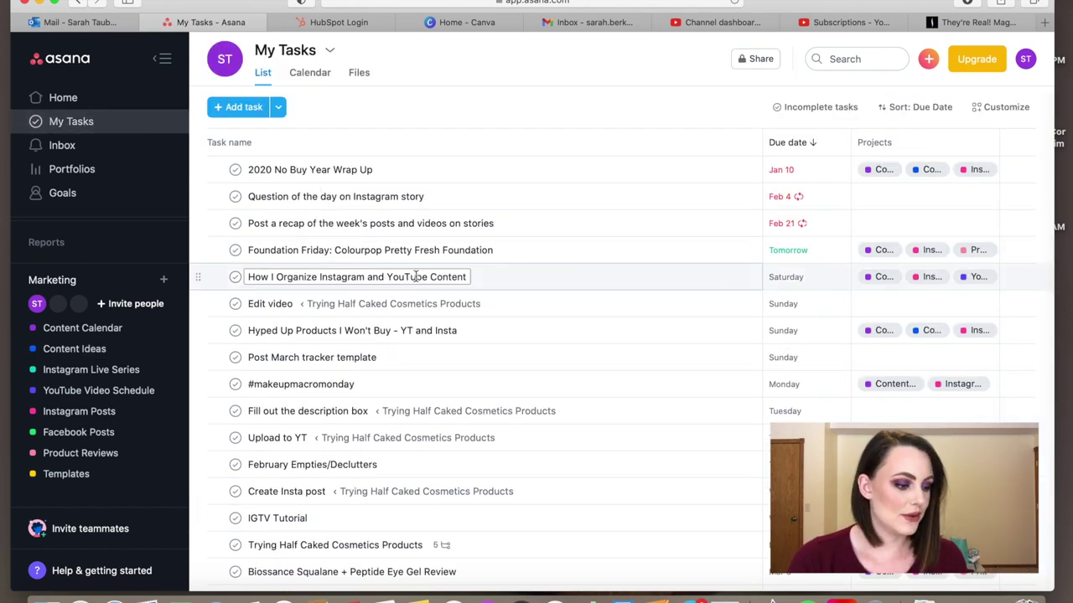
{"action": "left_click", "coordinate": [533, 280]}
{"action": "scroll", "coordinate": [692, 310], "scroll_direction": "down", "scroll_amount": 10}
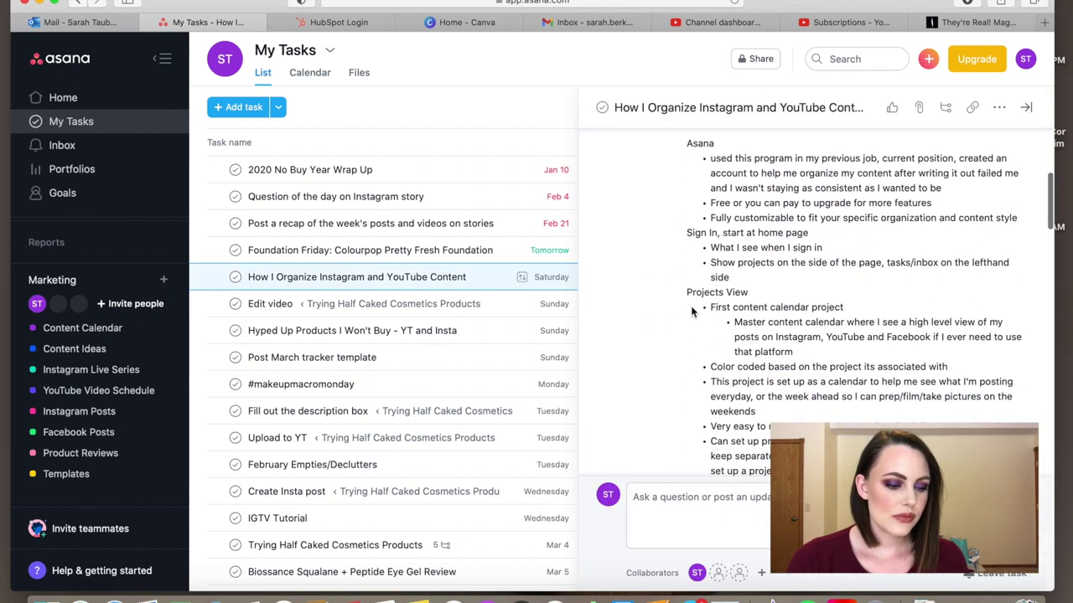
{"action": "scroll", "coordinate": [691, 306], "scroll_direction": "down", "scroll_amount": 5}
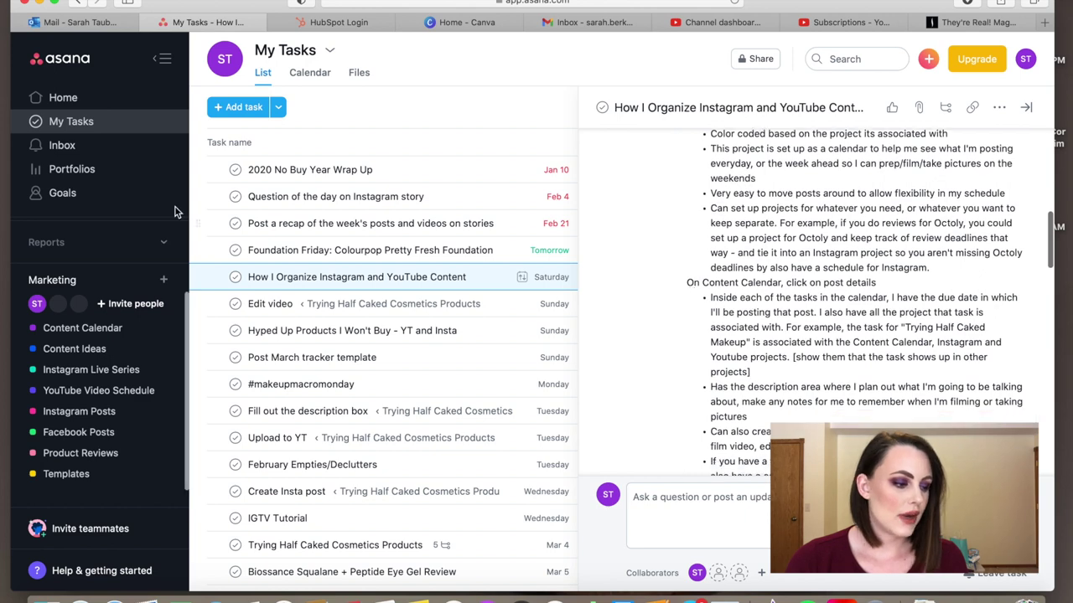
In the Content Calendar, swap the two Friday reviews: move Biossance Squalane to February 26 and Foundation Friday to March 5.
{"action": "left_click", "coordinate": [102, 333]}
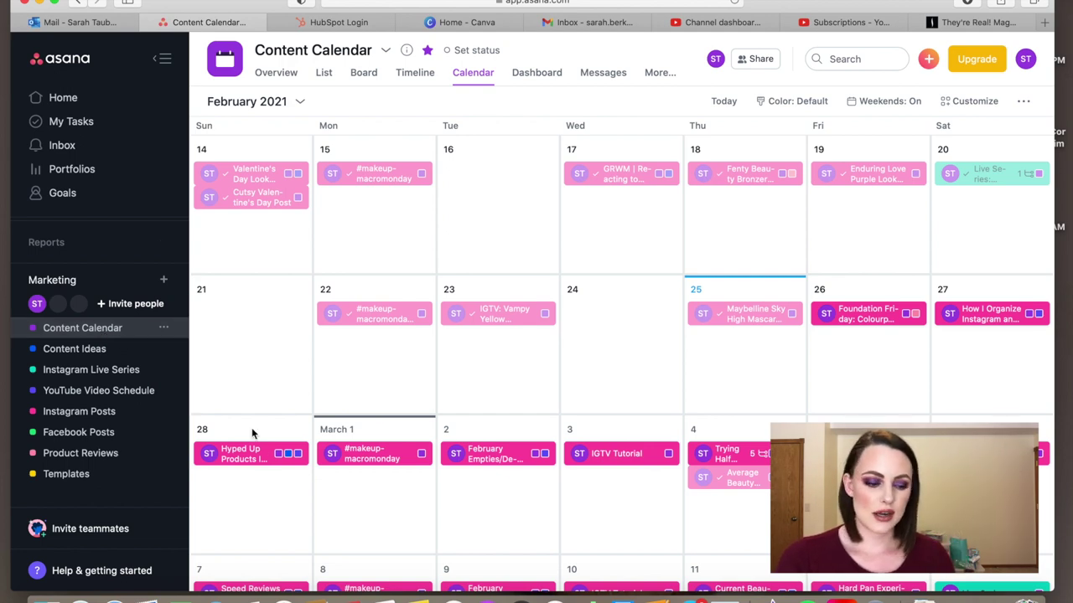
{"action": "scroll", "coordinate": [559, 363], "scroll_direction": "down", "scroll_amount": 3}
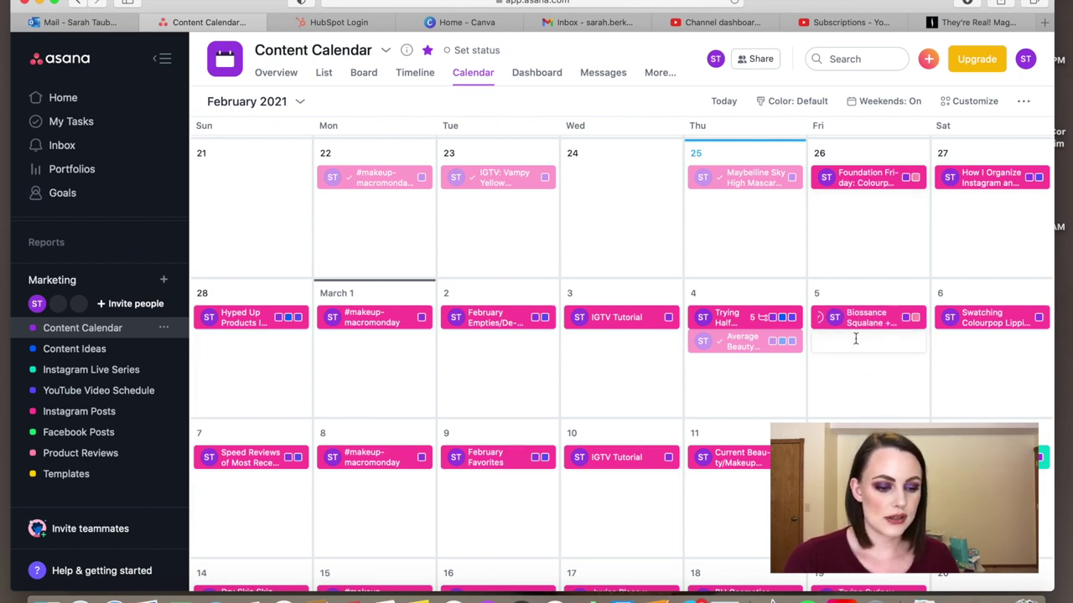
{"action": "scroll", "coordinate": [773, 350], "scroll_direction": "down", "scroll_amount": 3}
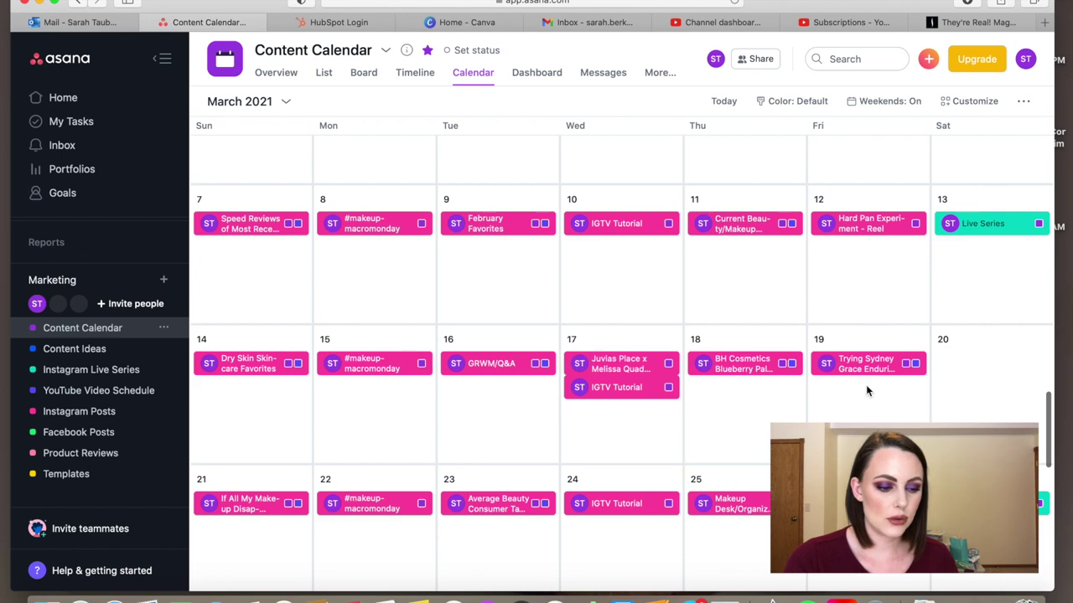
{"action": "scroll", "coordinate": [866, 385], "scroll_direction": "up", "scroll_amount": 2}
{"action": "scroll", "coordinate": [868, 381], "scroll_direction": "up", "scroll_amount": 2}
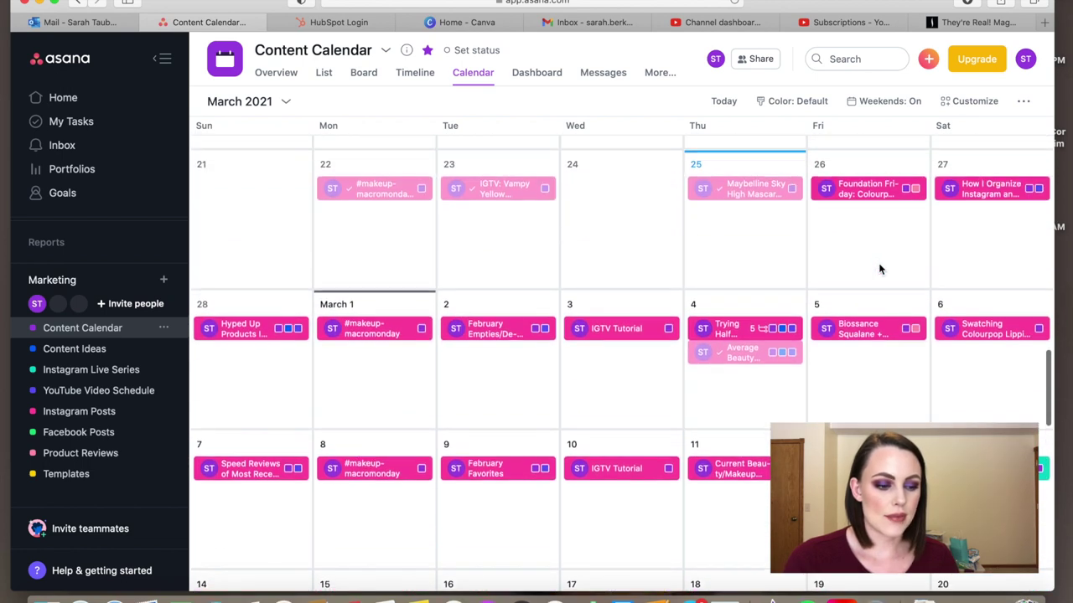
{"action": "left_click_drag", "start_coordinate": [872, 342], "coordinate": [871, 242]}
{"action": "left_click_drag", "start_coordinate": [869, 201], "coordinate": [872, 349]}
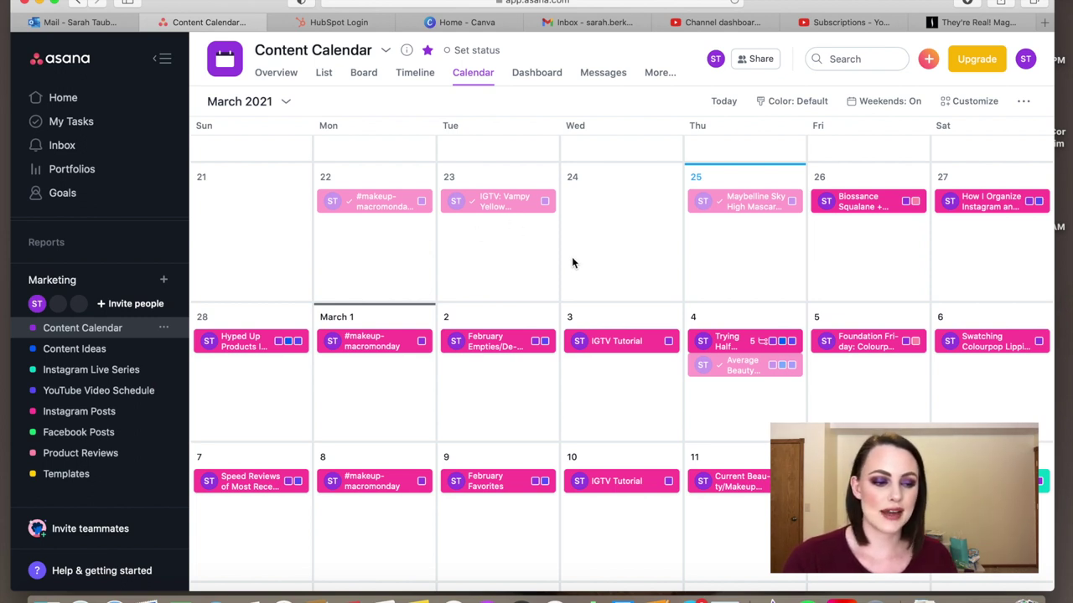
Look over the early March posts, read the notes of the "How I Organize Instagram and YouTube Content" task on February 27 and close it.
{"action": "scroll", "coordinate": [620, 256], "scroll_direction": "down", "scroll_amount": 1}
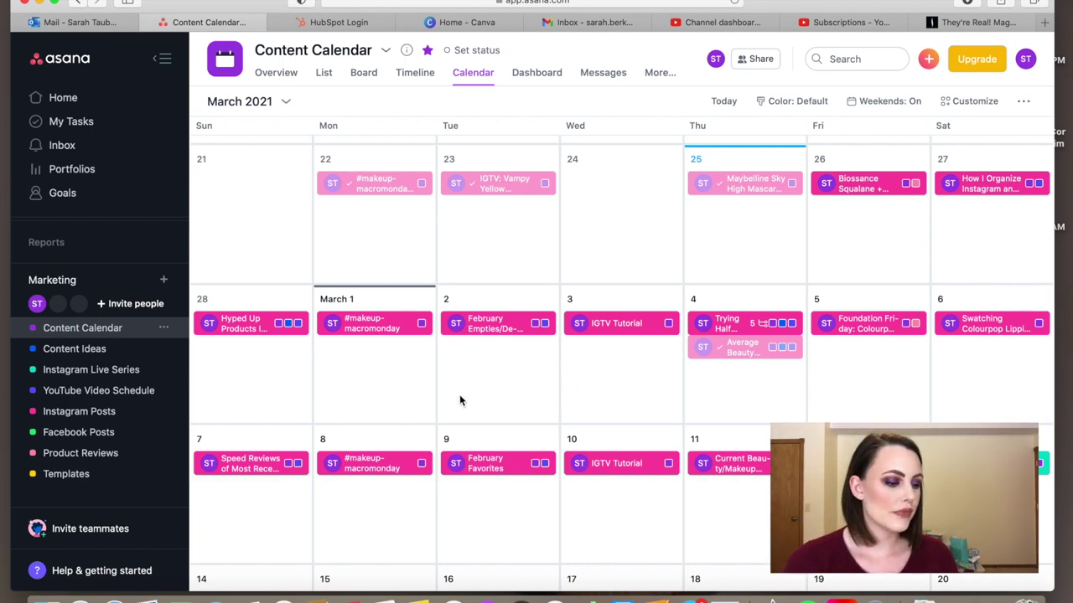
{"action": "scroll", "coordinate": [460, 400], "scroll_direction": "down", "scroll_amount": 2}
{"action": "scroll", "coordinate": [469, 390], "scroll_direction": "up", "scroll_amount": 1}
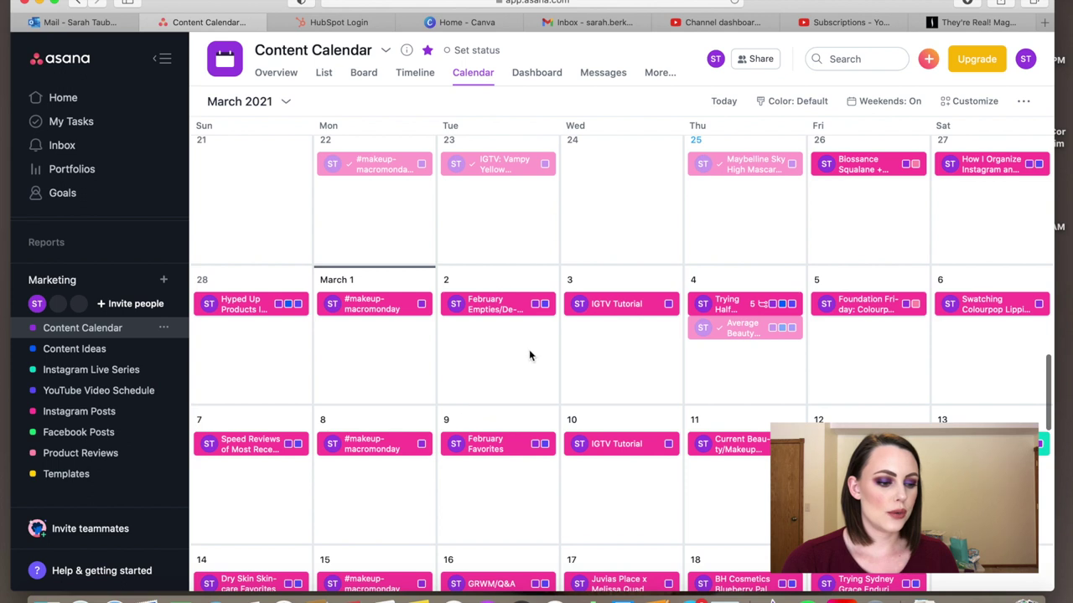
{"action": "mouse_move", "coordinate": [627, 303]}
{"action": "left_mouse_down"}
{"action": "mouse_move", "coordinate": [616, 179]}
{"action": "mouse_move", "coordinate": [629, 305]}
{"action": "left_mouse_up"}
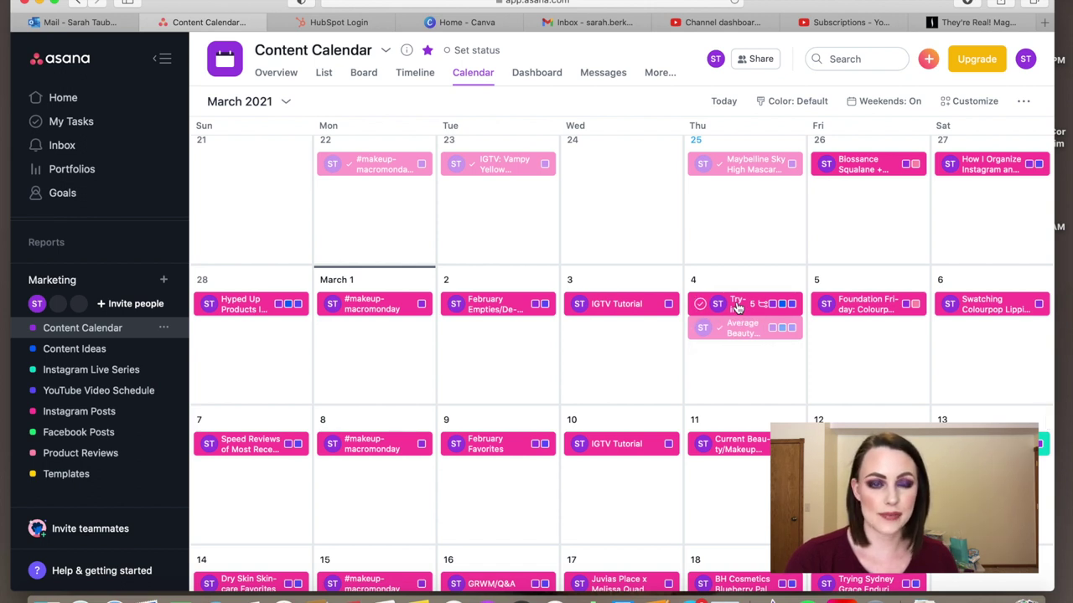
{"action": "scroll", "coordinate": [737, 308], "scroll_direction": "up", "scroll_amount": 1}
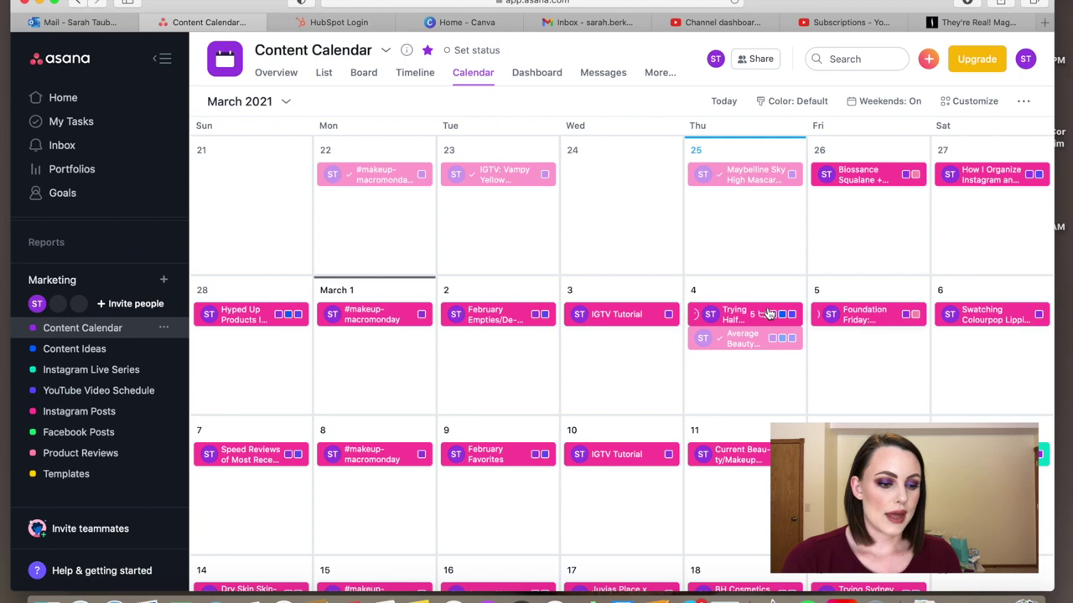
{"action": "left_click", "coordinate": [990, 176]}
{"action": "scroll", "coordinate": [654, 201], "scroll_direction": "down", "scroll_amount": 8}
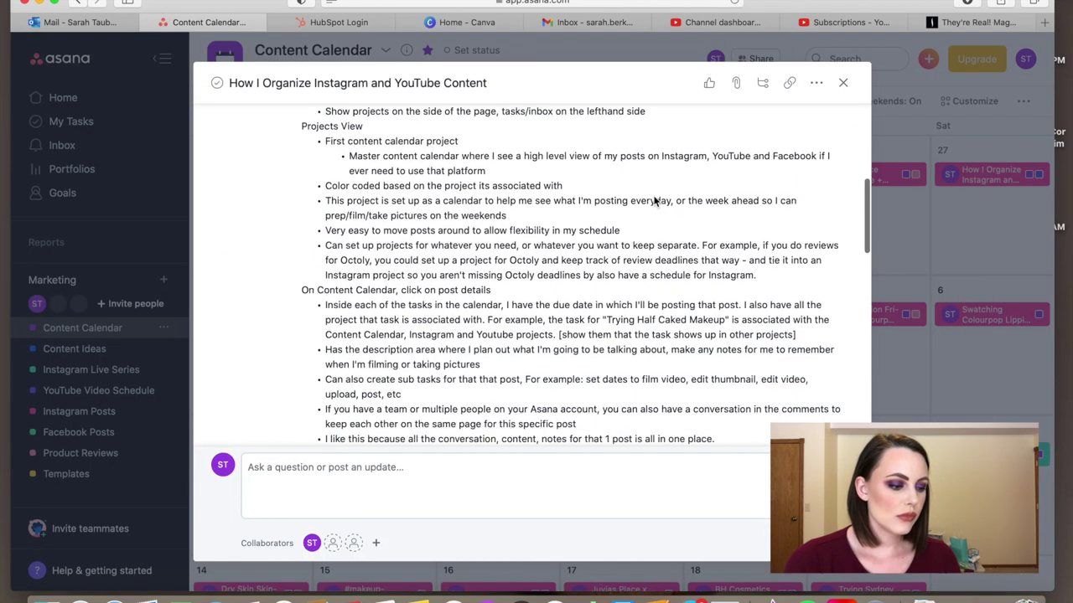
{"action": "left_click", "coordinate": [844, 84]}
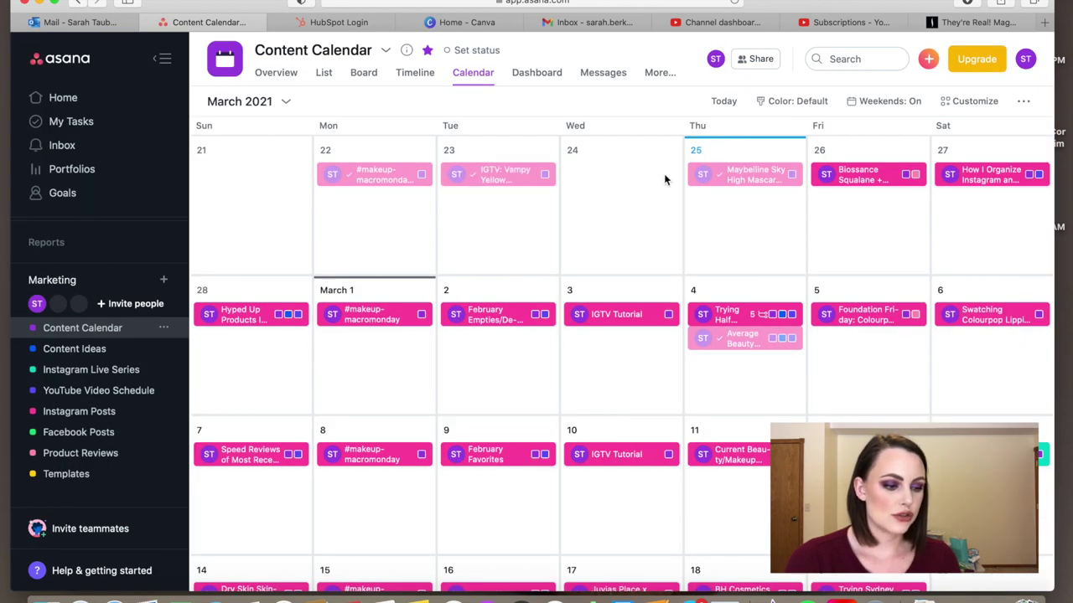
Review the completed posts from late January through February in the Content Calendar and return to the current week.
{"action": "scroll", "coordinate": [503, 186], "scroll_direction": "up", "scroll_amount": 1}
{"action": "scroll", "coordinate": [501, 186], "scroll_direction": "up", "scroll_amount": 8}
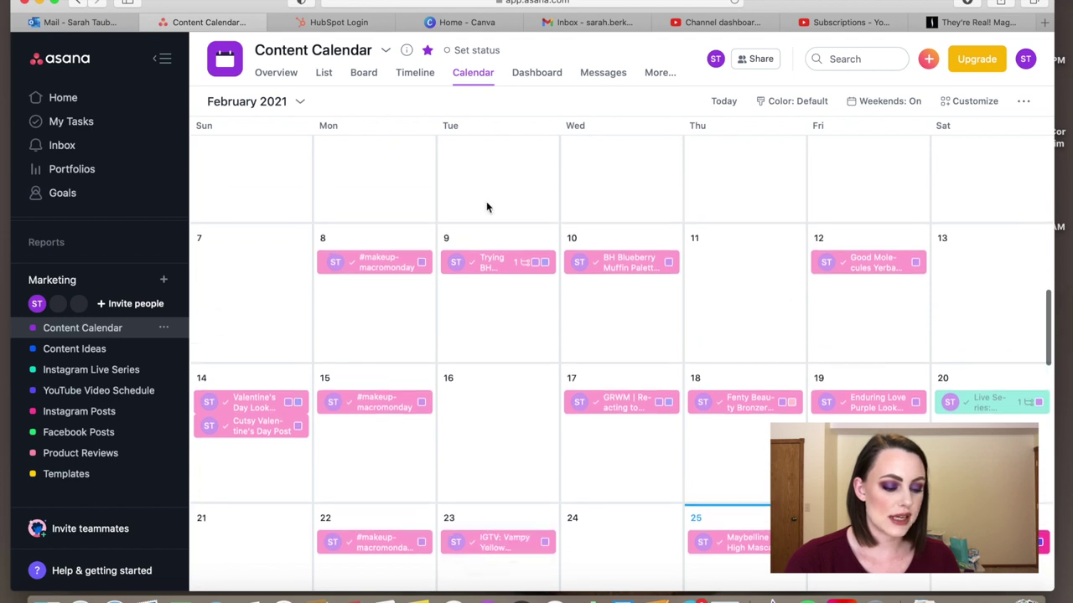
{"action": "scroll", "coordinate": [685, 455], "scroll_direction": "up", "scroll_amount": 3}
{"action": "scroll", "coordinate": [685, 455], "scroll_direction": "up", "scroll_amount": 4}
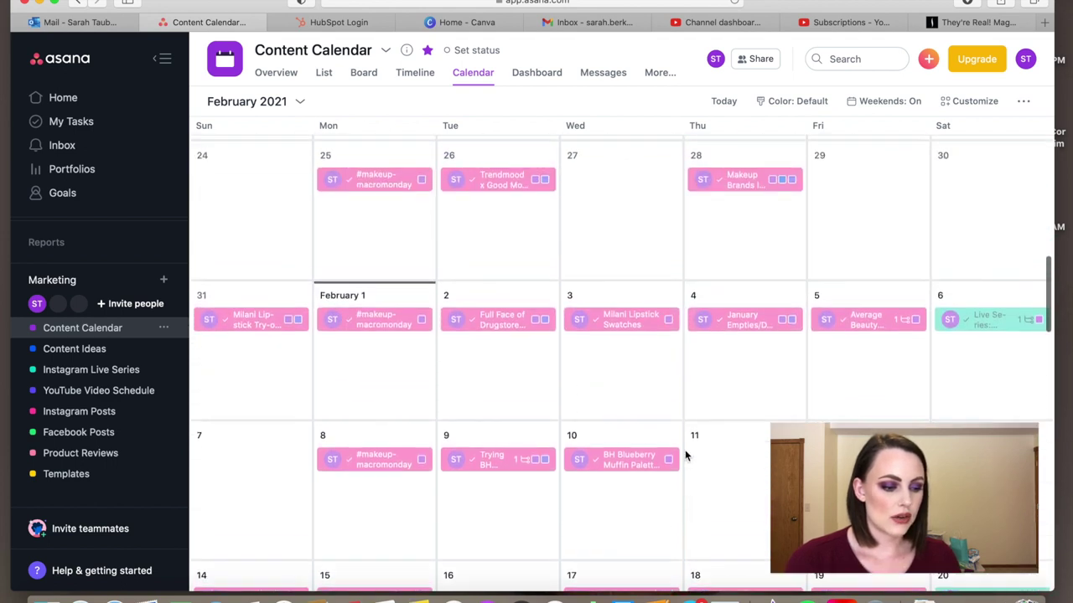
{"action": "scroll", "coordinate": [685, 455], "scroll_direction": "down", "scroll_amount": 8}
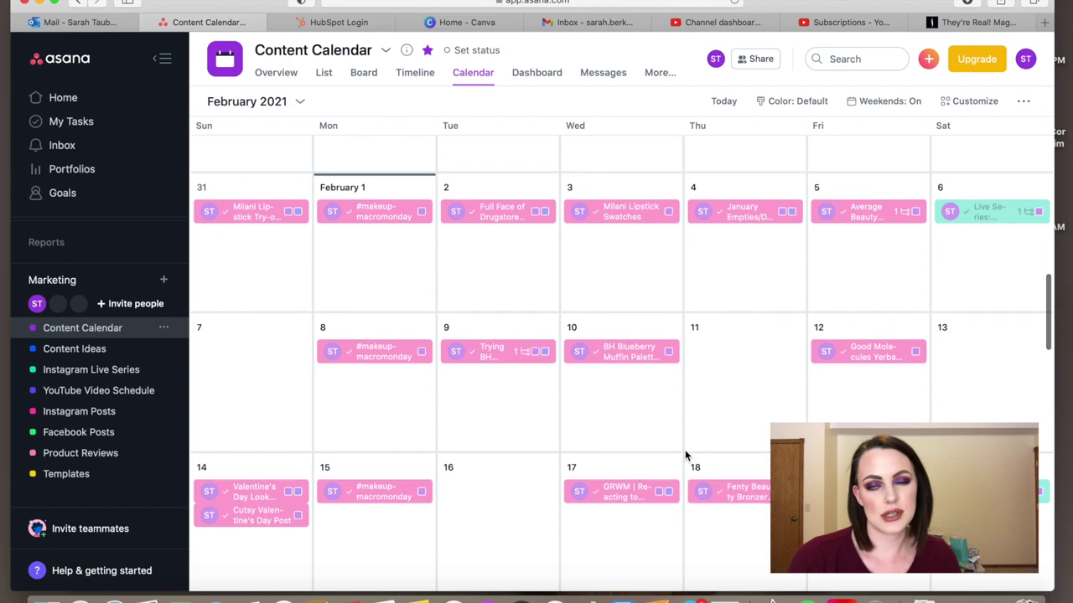
{"action": "scroll", "coordinate": [685, 455], "scroll_direction": "down", "scroll_amount": 8}
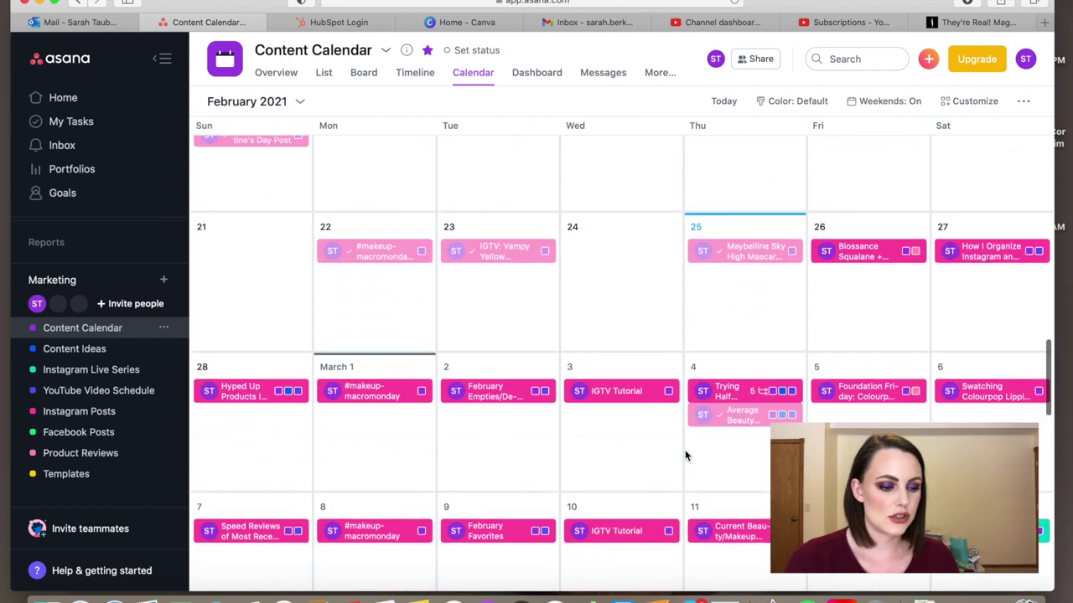
Reopen the February 27 task, read its "New Task Step by Step" planning notes and close it.
{"action": "left_click", "coordinate": [996, 194]}
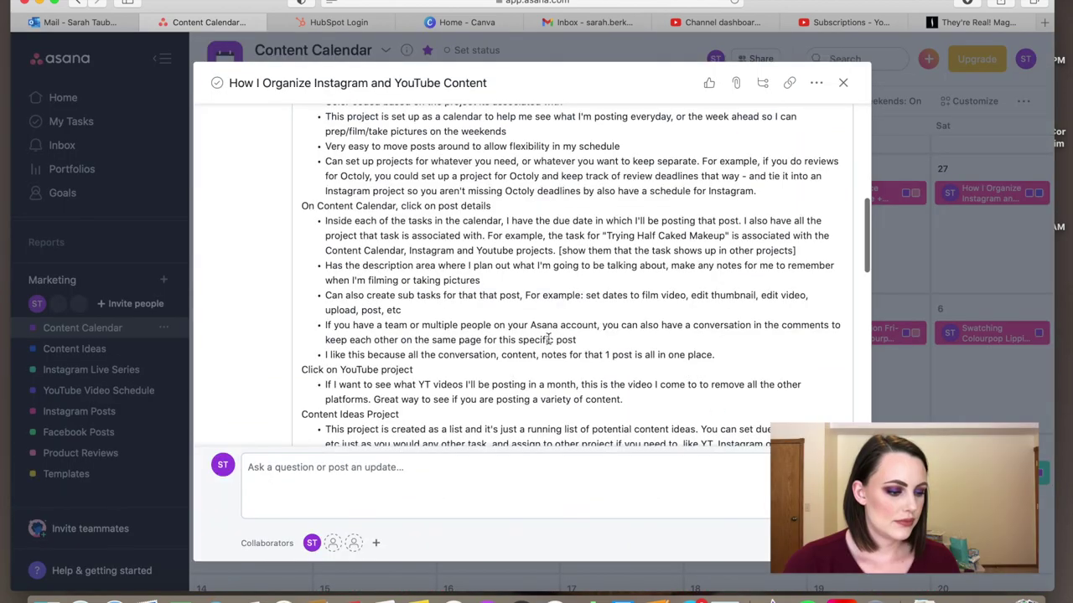
{"action": "scroll", "coordinate": [549, 339], "scroll_direction": "down", "scroll_amount": 4}
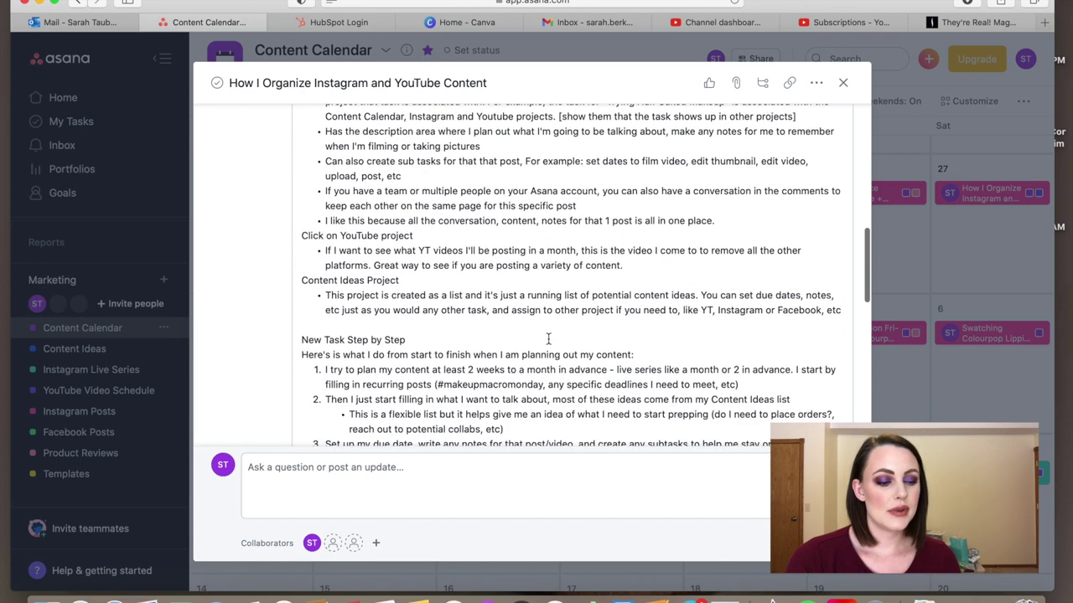
{"action": "scroll", "coordinate": [549, 339], "scroll_direction": "down", "scroll_amount": 3}
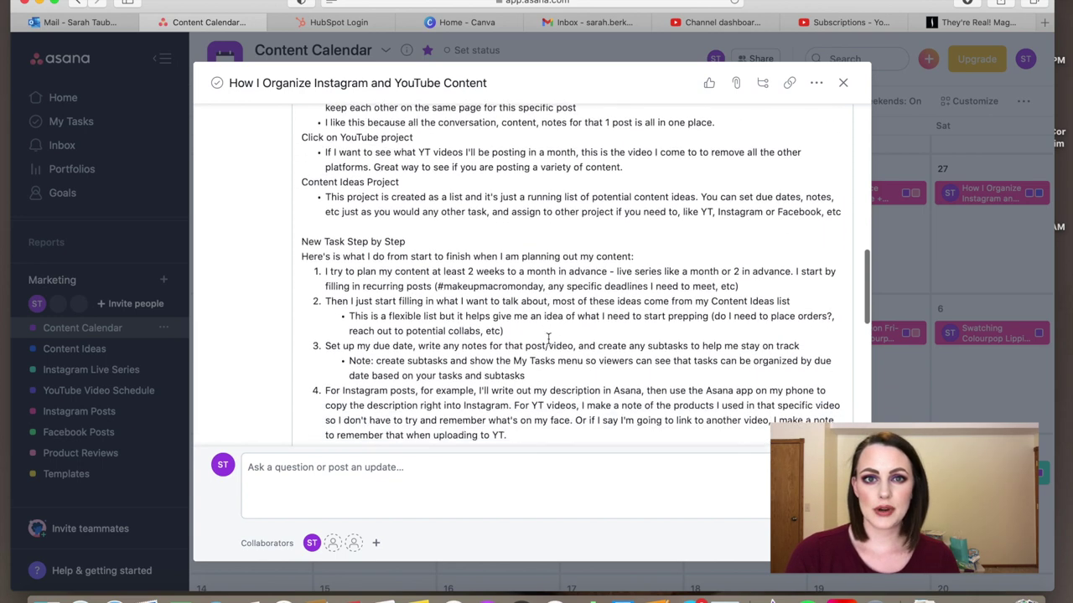
{"action": "left_click", "coordinate": [843, 82]}
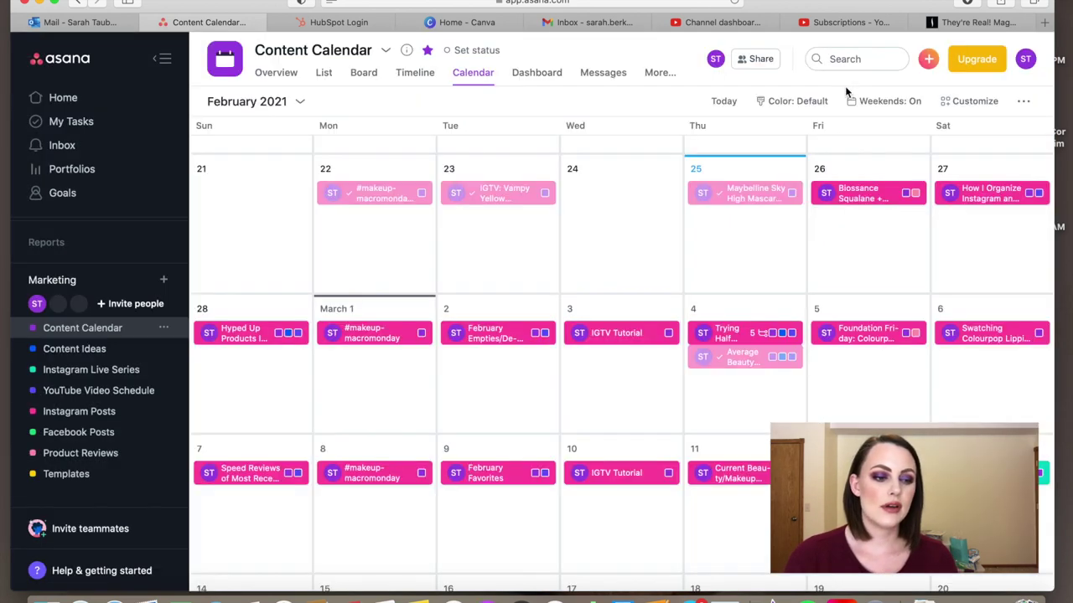
Look through the posts planned for March and the open days of April in the Content Calendar.
{"action": "scroll", "coordinate": [737, 239], "scroll_direction": "down", "scroll_amount": 1}
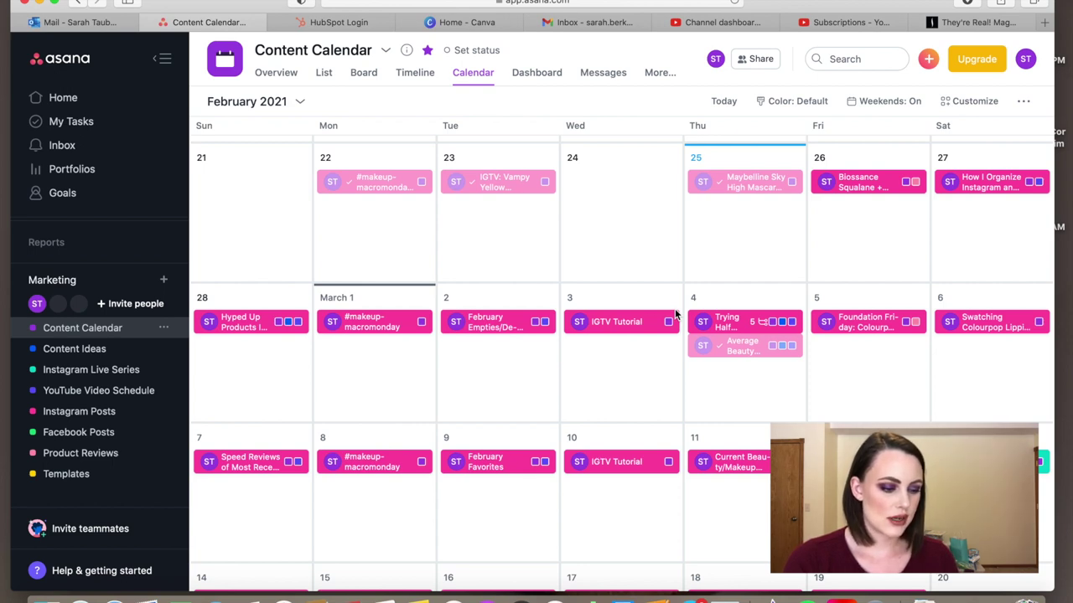
{"action": "scroll", "coordinate": [595, 444], "scroll_direction": "down", "scroll_amount": 3}
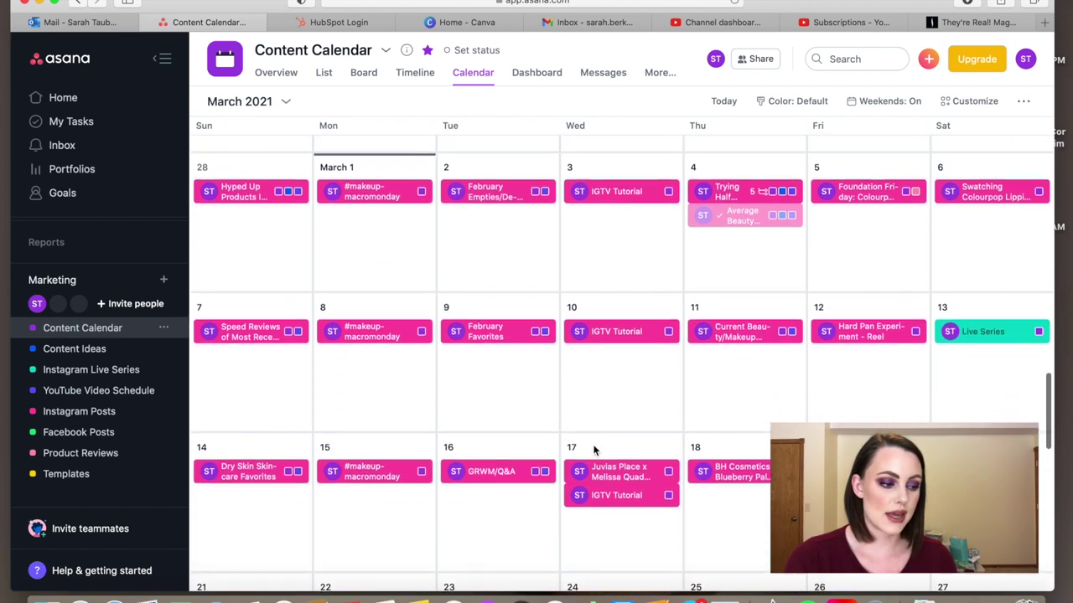
{"action": "scroll", "coordinate": [593, 451], "scroll_direction": "down", "scroll_amount": 10}
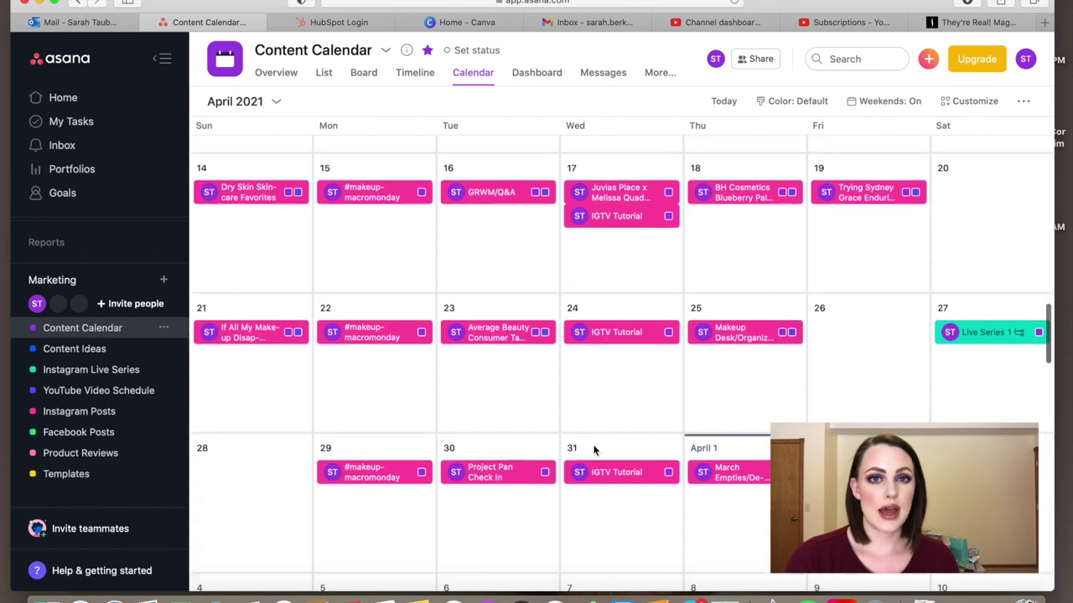
{"action": "scroll", "coordinate": [593, 451], "scroll_direction": "down", "scroll_amount": 1}
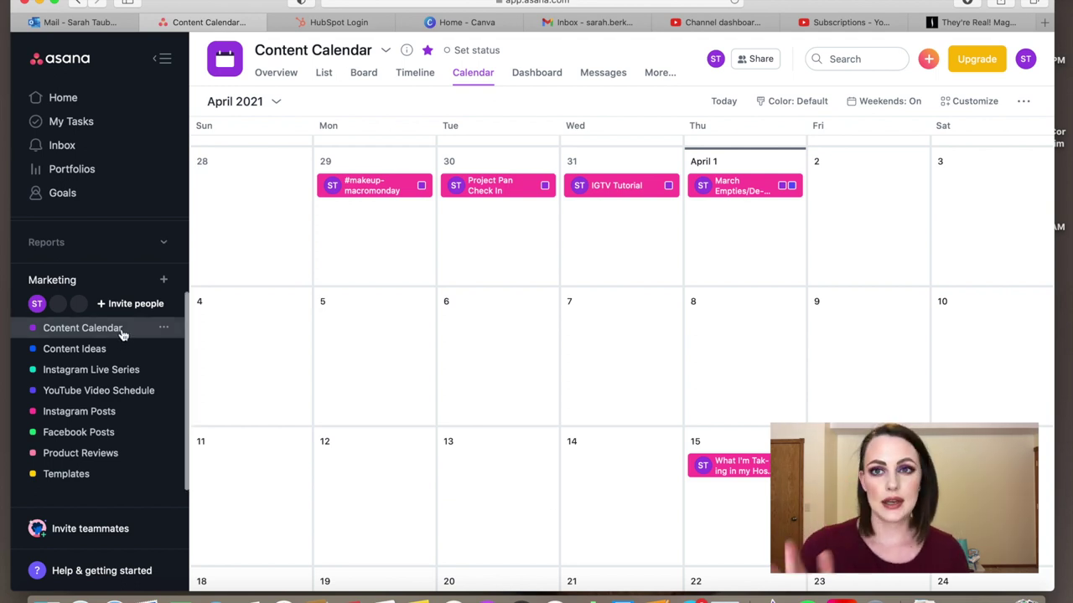
{"action": "scroll", "coordinate": [314, 317], "scroll_direction": "down", "scroll_amount": 1}
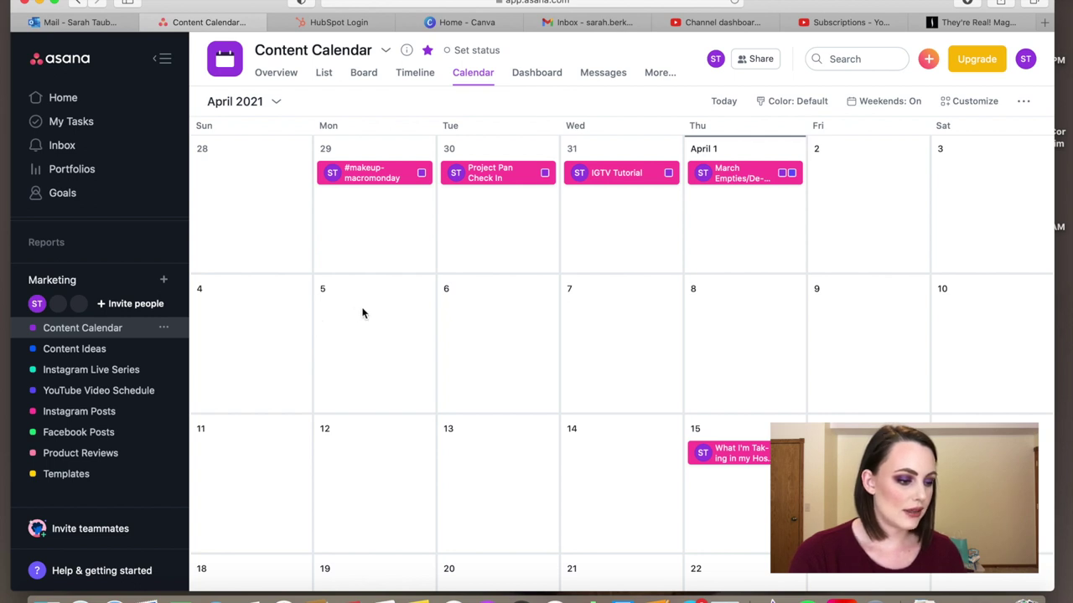
{"action": "scroll", "coordinate": [417, 186], "scroll_direction": "down", "scroll_amount": 3}
{"action": "scroll", "coordinate": [416, 191], "scroll_direction": "up", "scroll_amount": 5}
Copy the title of the #makeupmacromonday task on March 29 and close the task.
{"action": "left_click", "coordinate": [395, 209]}
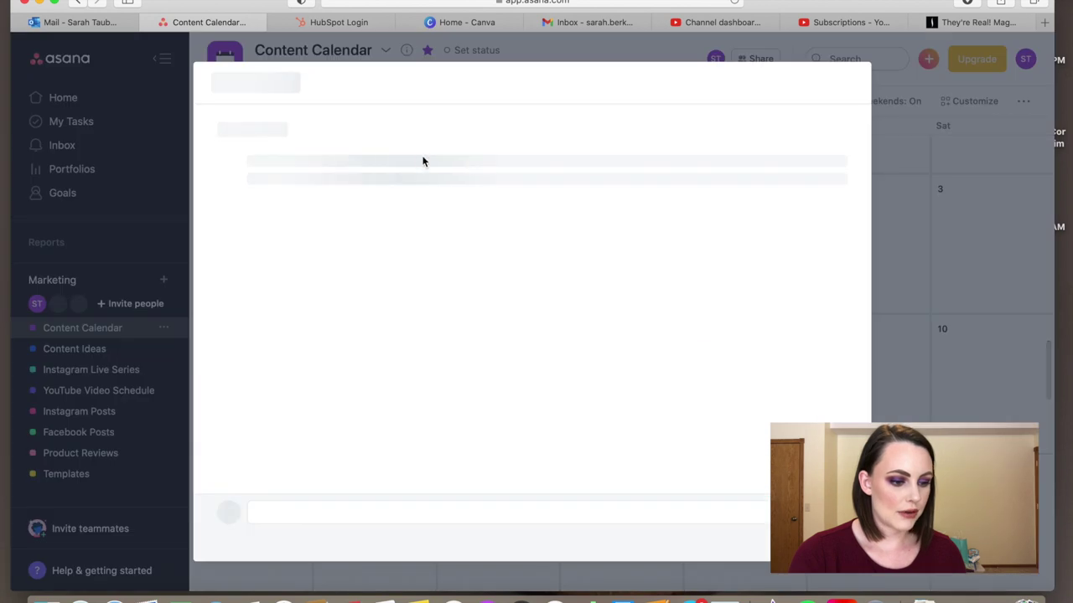
{"action": "double_click", "coordinate": [413, 135]}
{"action": "triple_click", "coordinate": [413, 136]}
{"action": "key", "text": "super+c"}
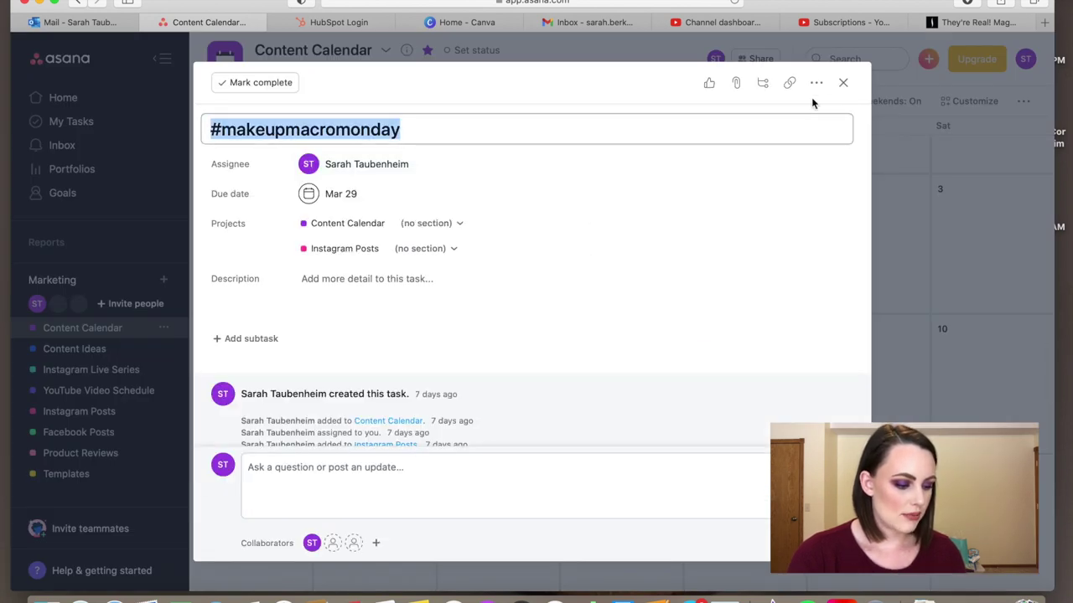
{"action": "left_click", "coordinate": [843, 82]}
Create #makeupmacromonday tasks on the Mondays April 5, 12, 19 and 26 using the copied title.
{"action": "left_click", "coordinate": [381, 331]}
{"action": "key", "text": "super+v"}
{"action": "scroll", "coordinate": [382, 326], "scroll_direction": "down", "scroll_amount": 3}
{"action": "left_click", "coordinate": [352, 382]}
{"action": "key", "text": "super+v"}
{"action": "scroll", "coordinate": [340, 417], "scroll_direction": "down", "scroll_amount": 1}
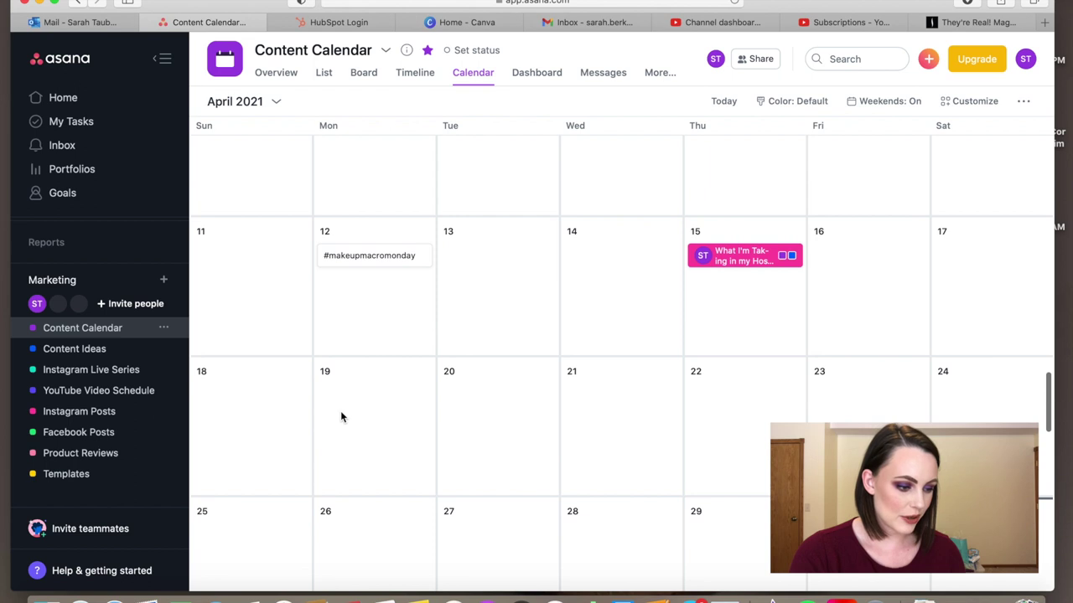
{"action": "left_click", "coordinate": [343, 410]}
{"action": "key", "text": "super+v"}
{"action": "scroll", "coordinate": [342, 412], "scroll_direction": "down", "scroll_amount": 4}
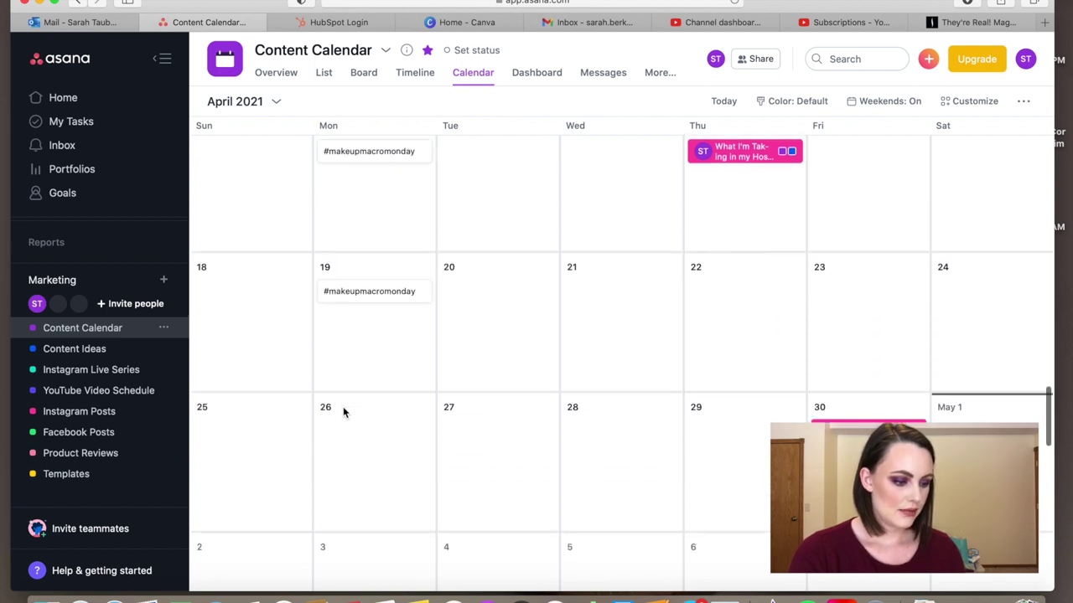
{"action": "left_click", "coordinate": [343, 412]}
{"action": "key", "text": "super+v"}
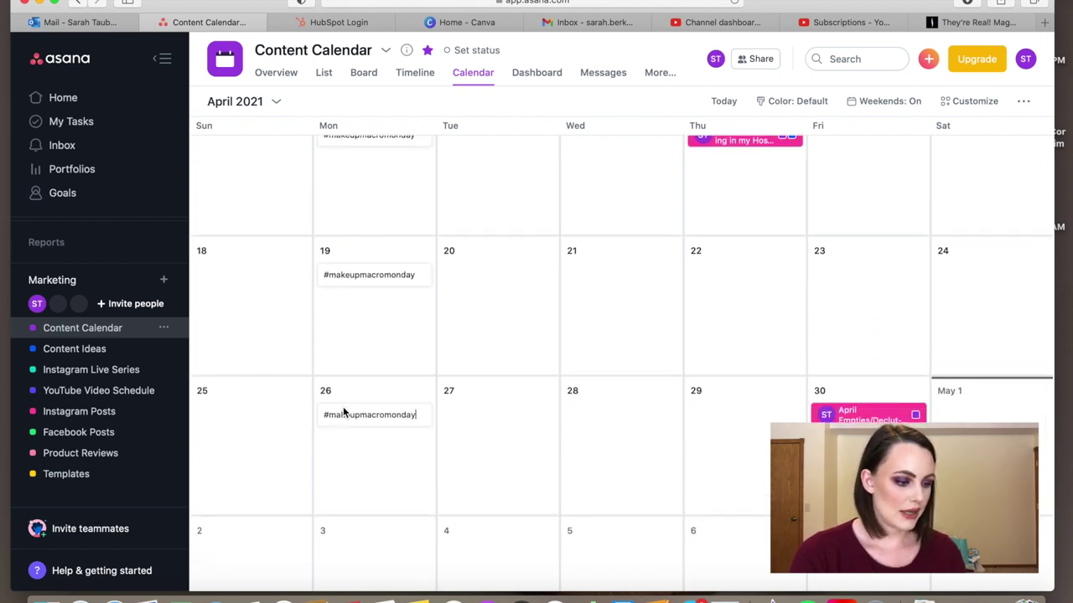
Assign the April 5 #makeupmacromonday task to yourself and add it to the Instagram Posts project.
{"action": "scroll", "coordinate": [343, 410], "scroll_direction": "up", "scroll_amount": 8}
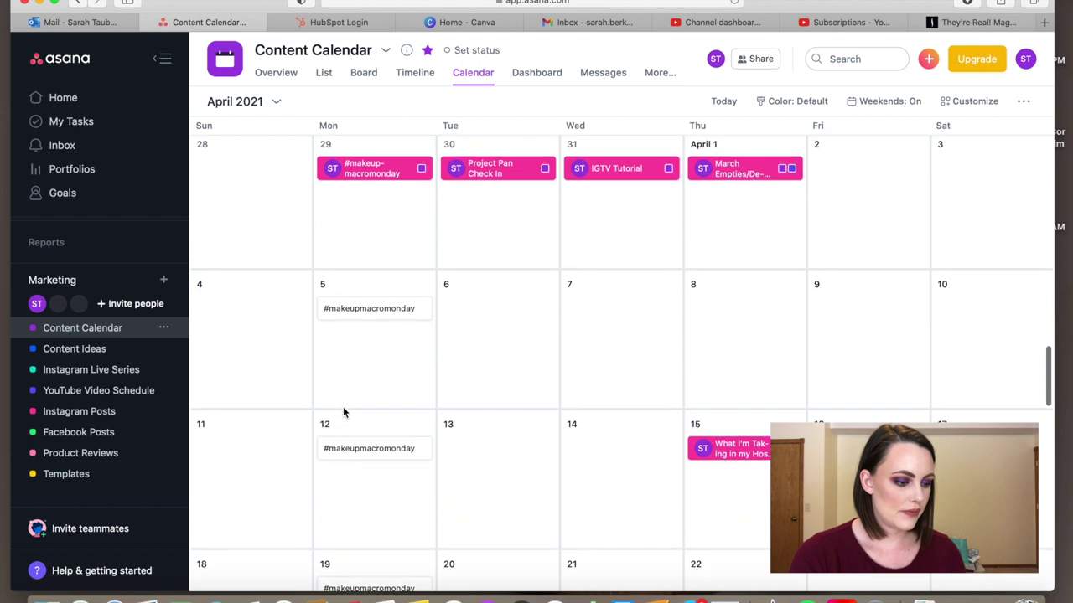
{"action": "left_click", "coordinate": [376, 311]}
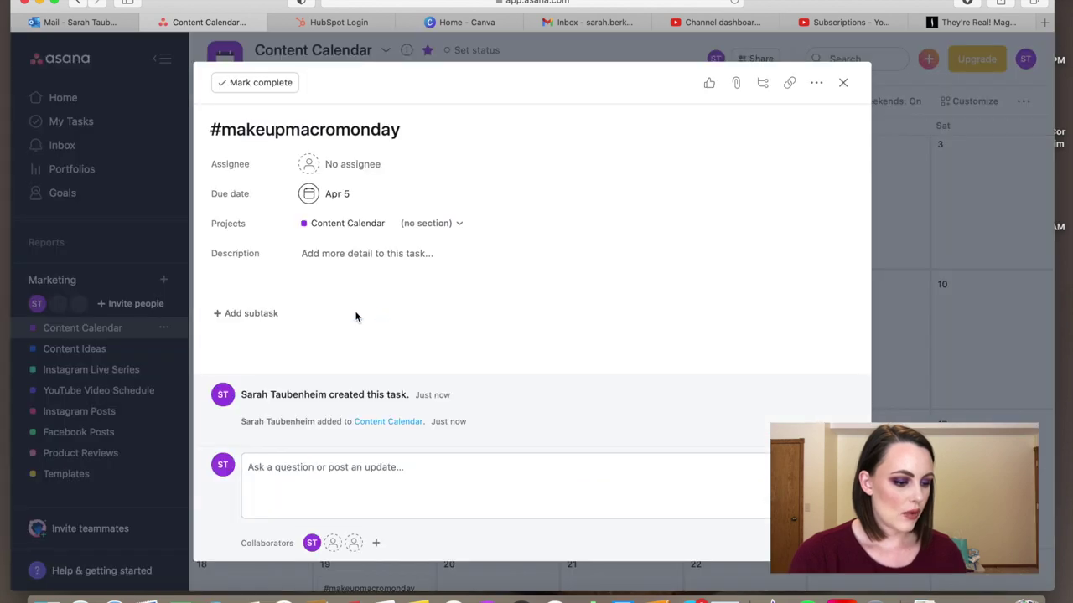
{"action": "left_click", "coordinate": [355, 174]}
{"action": "left_click", "coordinate": [358, 193]}
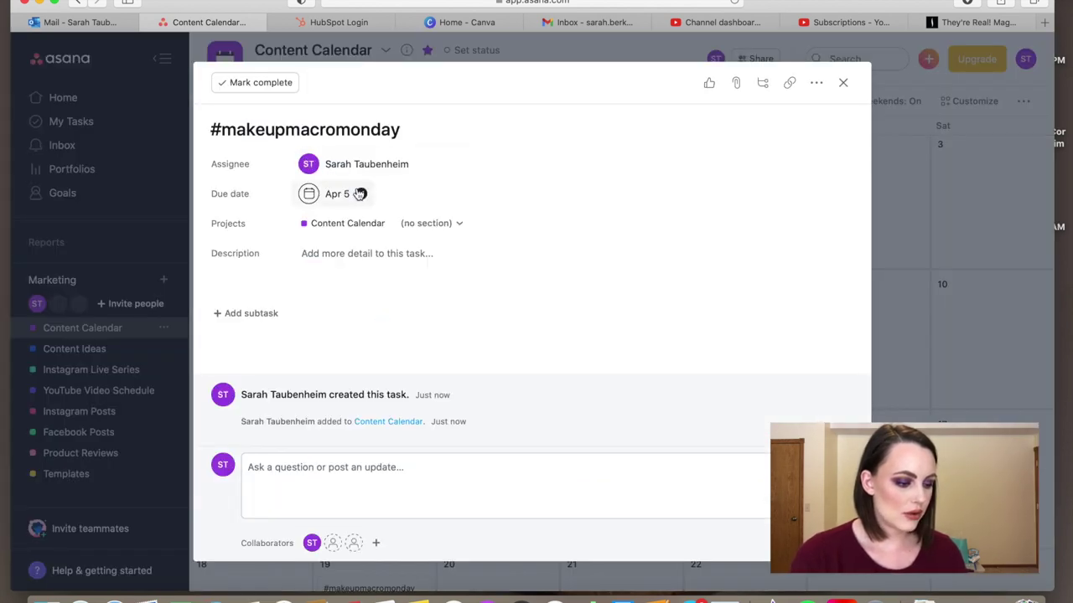
{"action": "left_click", "coordinate": [505, 223]}
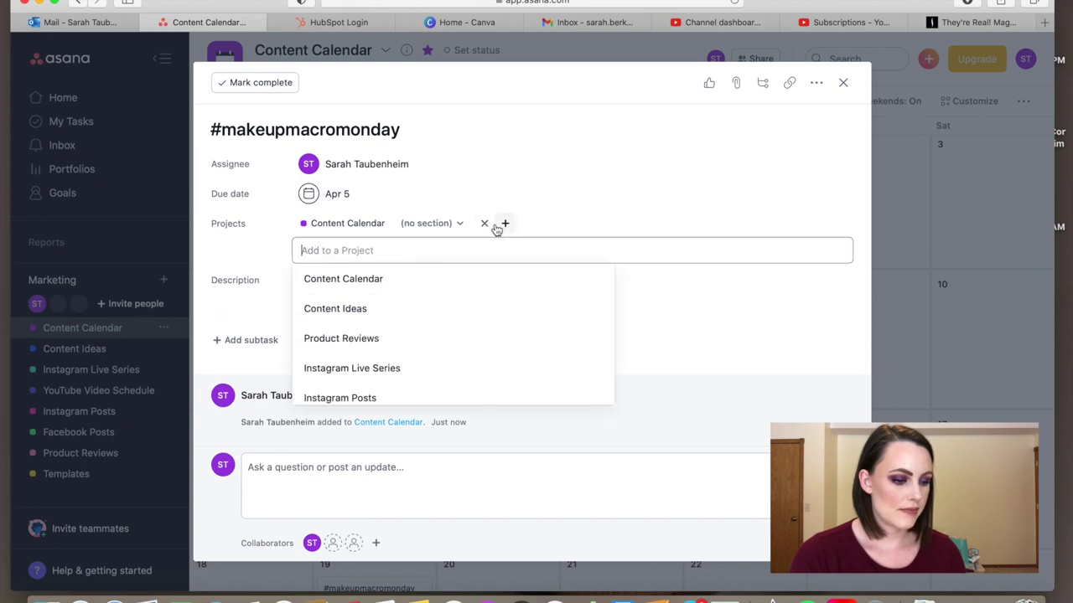
{"action": "type", "text": "insta"}
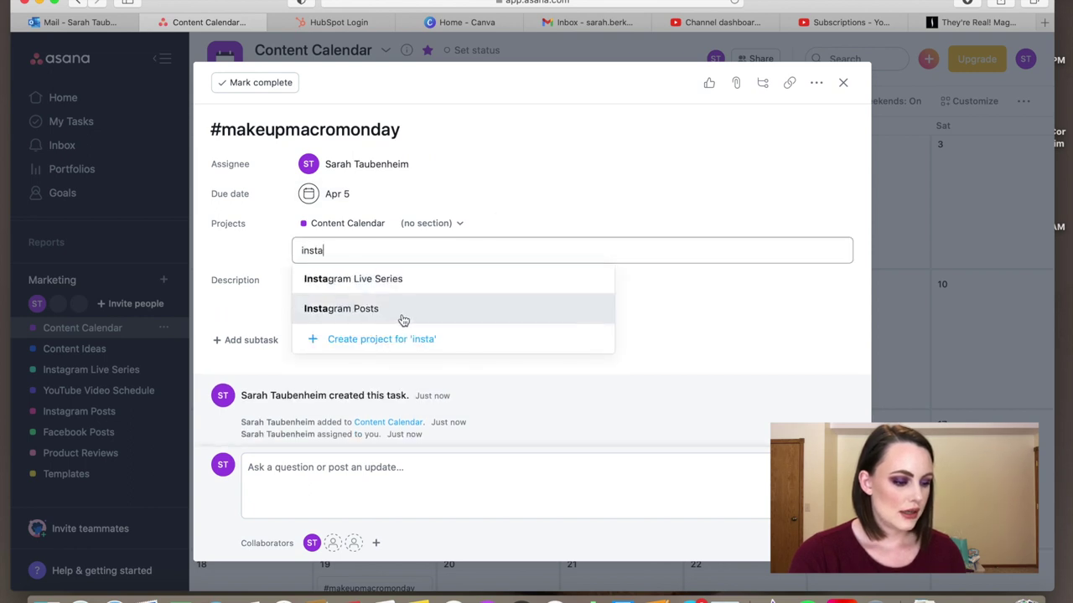
{"action": "left_click", "coordinate": [399, 317]}
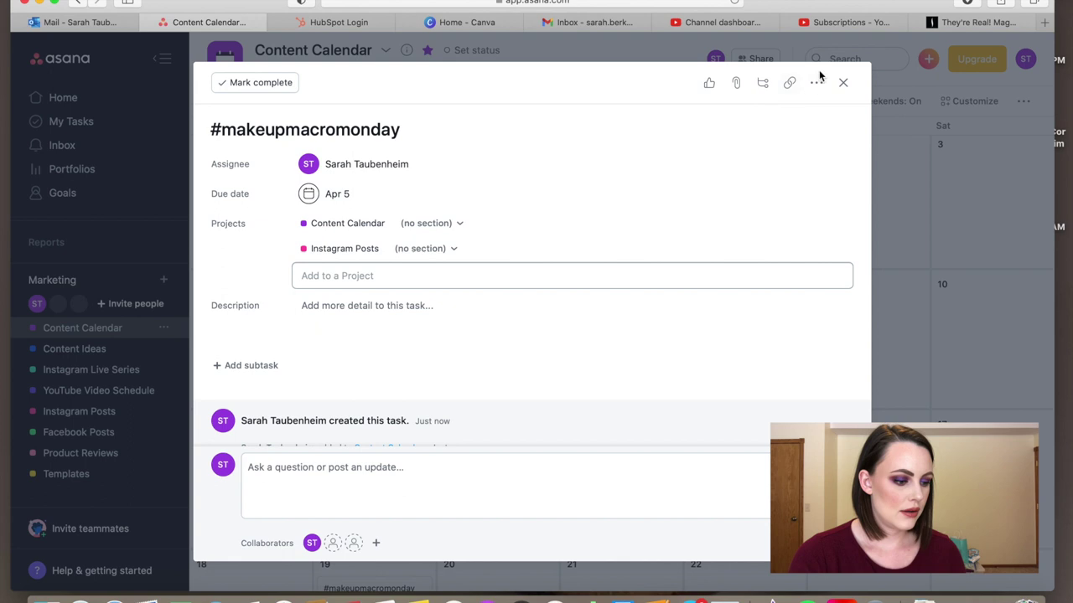
{"action": "left_click", "coordinate": [844, 82]}
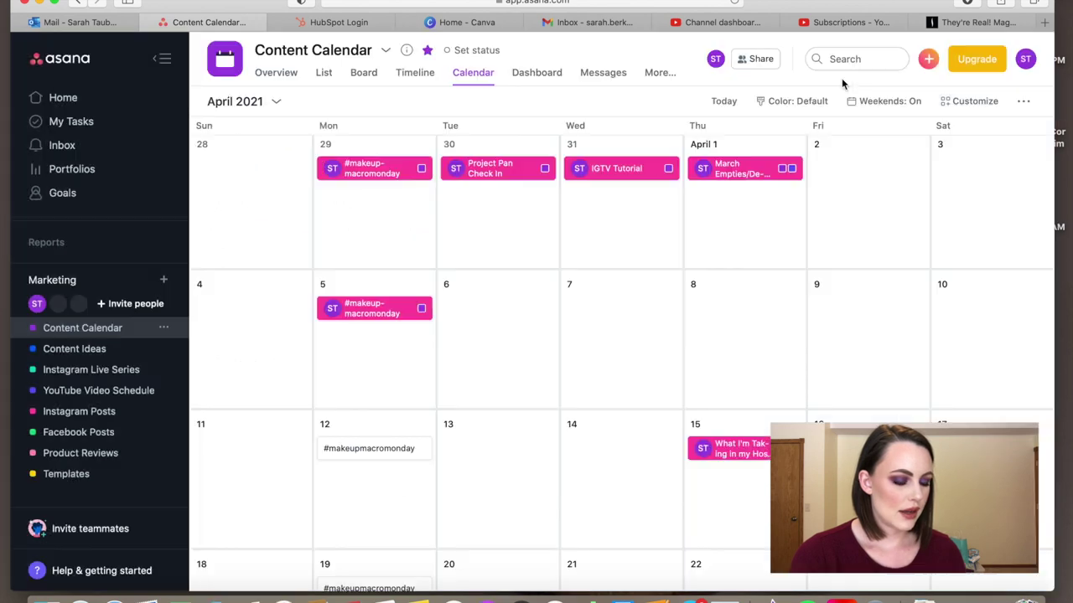
Assign the April 12 #makeupmacromonday task to yourself and add it to the Instagram Posts project.
{"action": "left_click", "coordinate": [390, 457]}
{"action": "left_click", "coordinate": [339, 174]}
{"action": "left_click", "coordinate": [337, 195]}
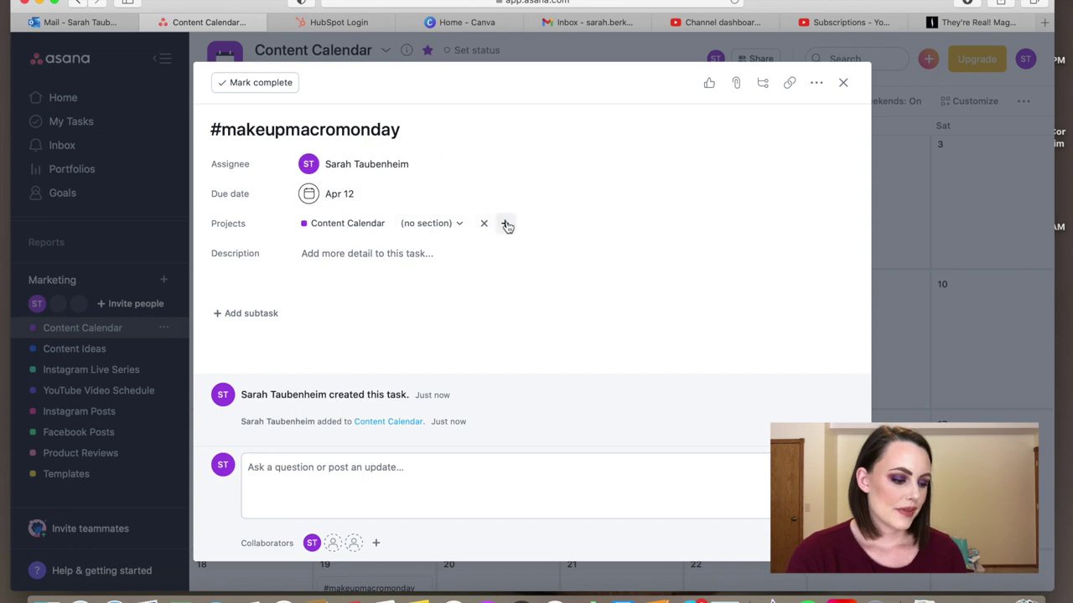
{"action": "left_click", "coordinate": [506, 225]}
{"action": "type", "text": "inst"}
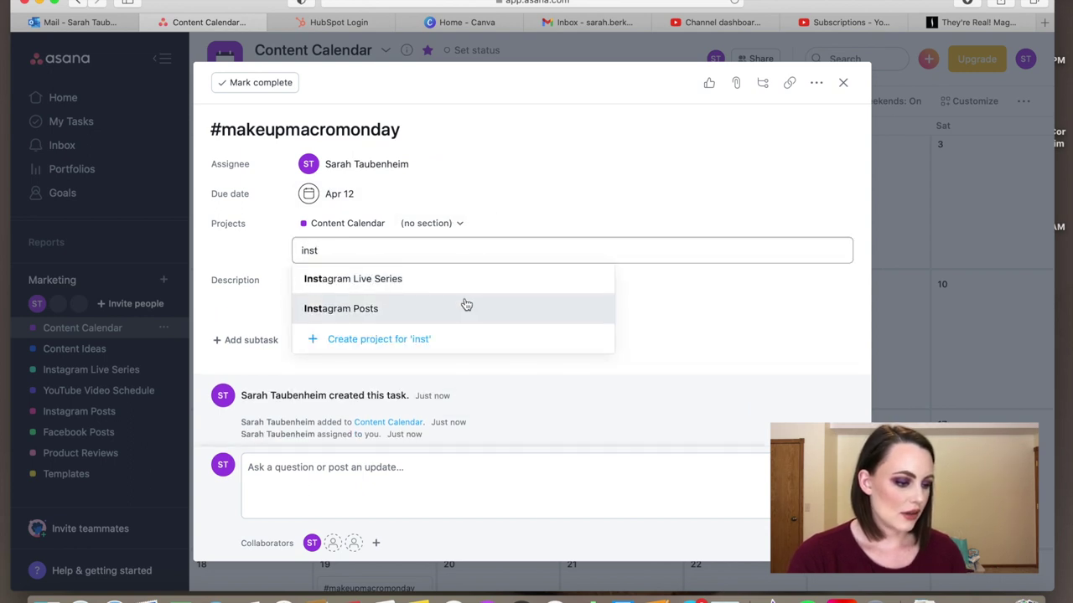
{"action": "left_click", "coordinate": [462, 304]}
{"action": "left_click", "coordinate": [843, 82]}
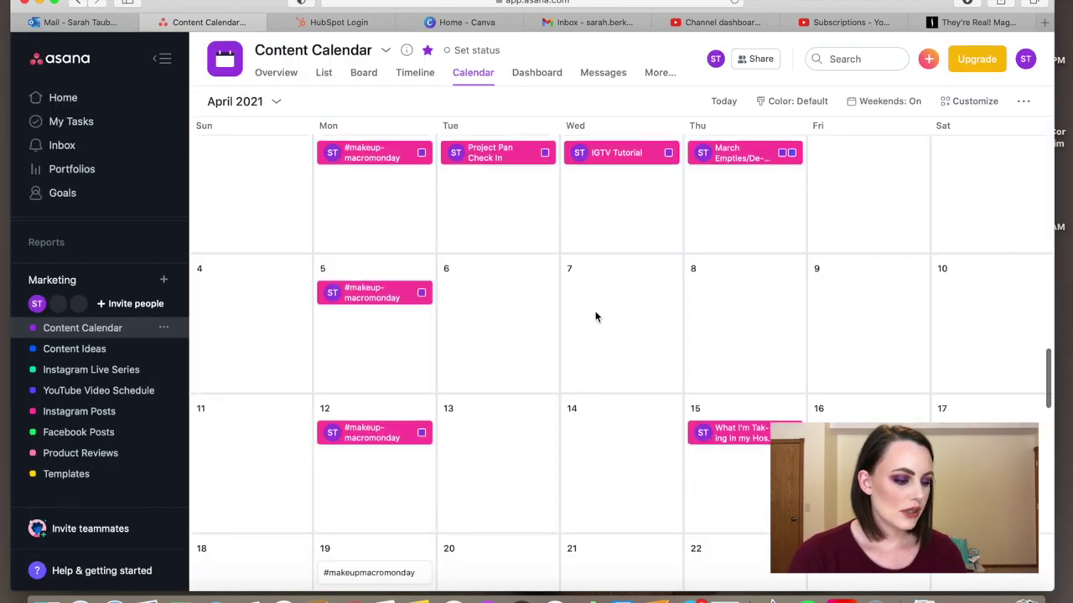
Assign the April 19 #makeupmacromonday task to yourself and add it to the Instagram Posts project.
{"action": "scroll", "coordinate": [596, 314], "scroll_direction": "down", "scroll_amount": 3}
{"action": "left_click", "coordinate": [376, 451]}
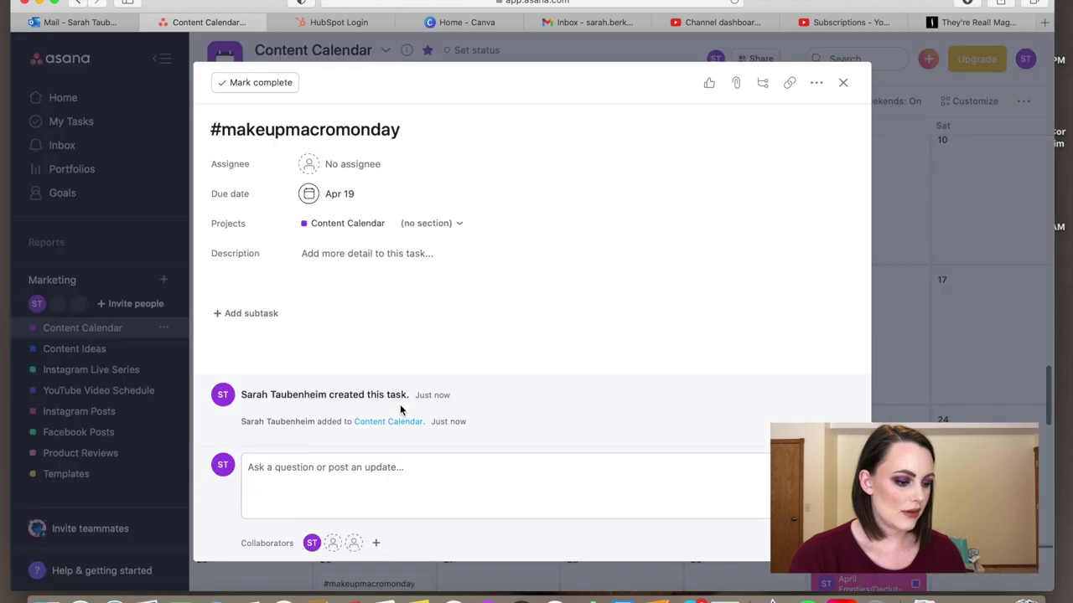
{"action": "left_click", "coordinate": [366, 175]}
{"action": "type", "text": "s"}
{"action": "left_click", "coordinate": [367, 194]}
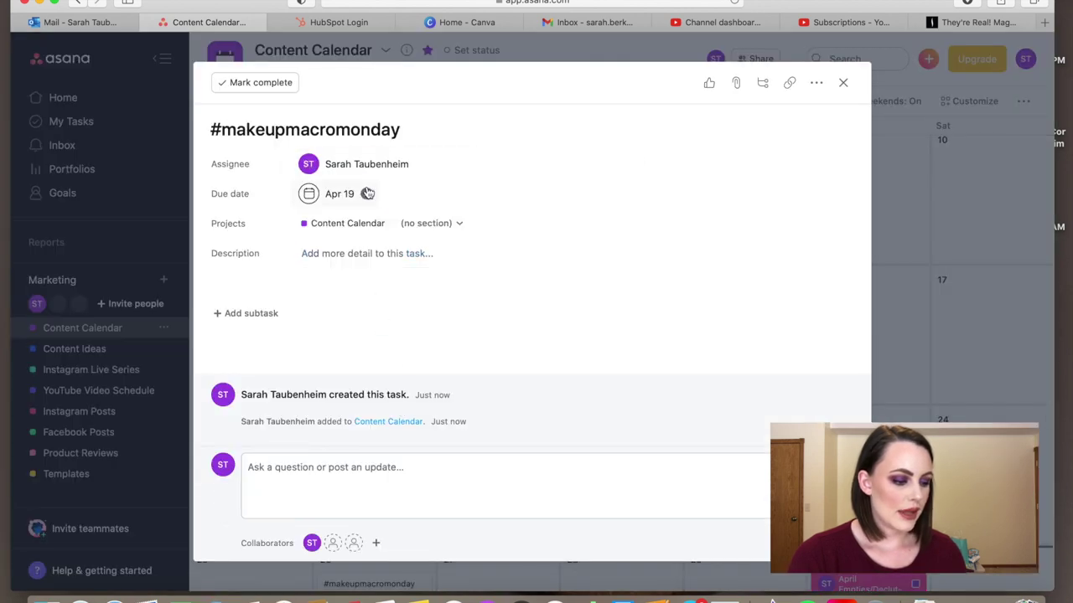
{"action": "left_click", "coordinate": [504, 223]}
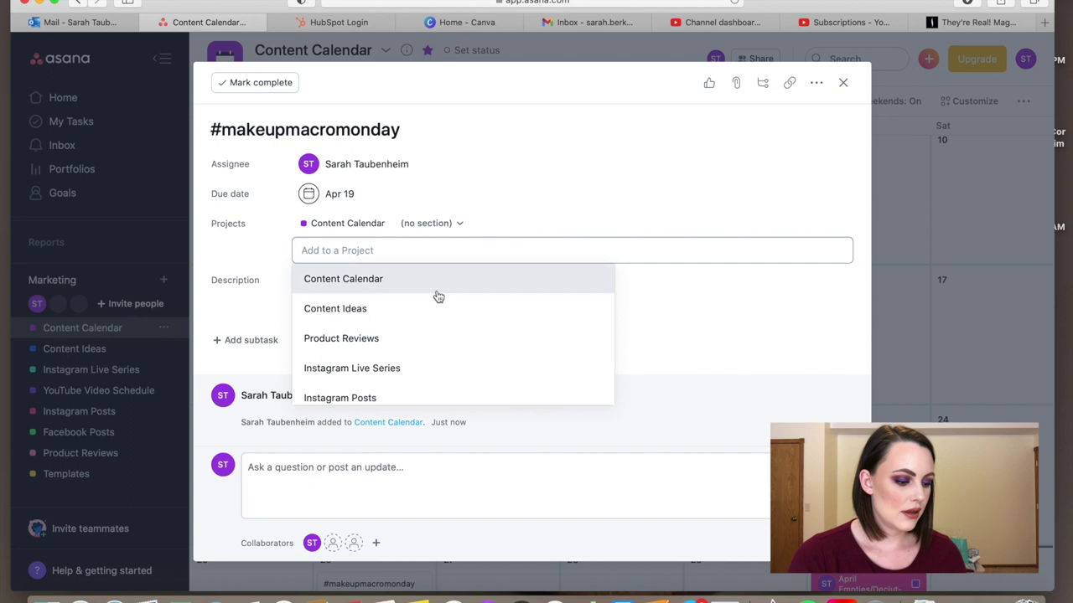
{"action": "left_click", "coordinate": [390, 395]}
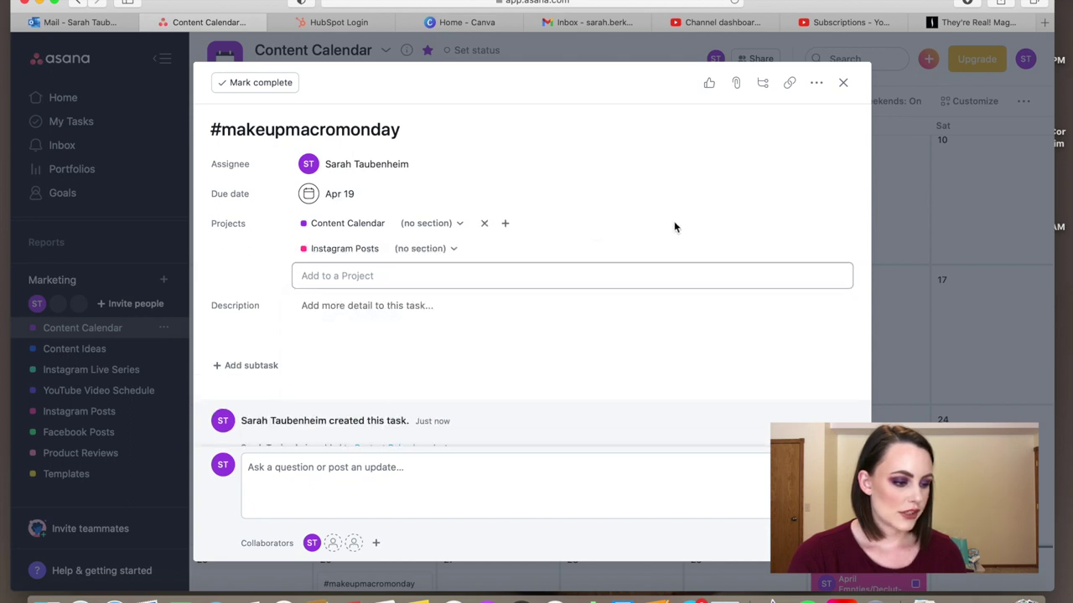
{"action": "left_click", "coordinate": [842, 82]}
Assign the April 26 #makeupmacromonday task to yourself and add it to the Instagram Posts project.
{"action": "scroll", "coordinate": [506, 439], "scroll_direction": "down", "scroll_amount": 3}
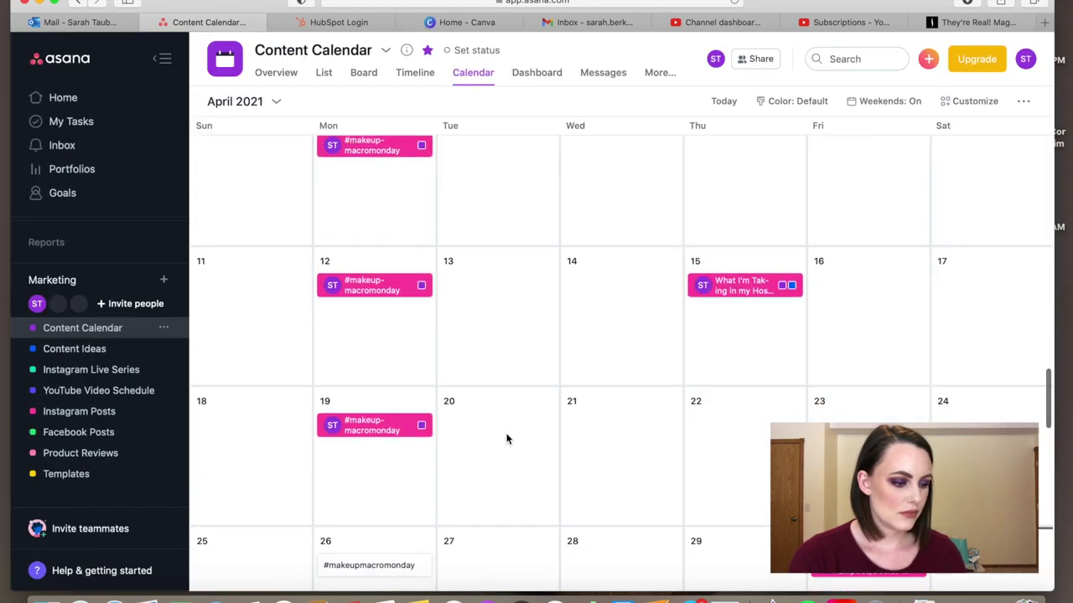
{"action": "left_click", "coordinate": [379, 501]}
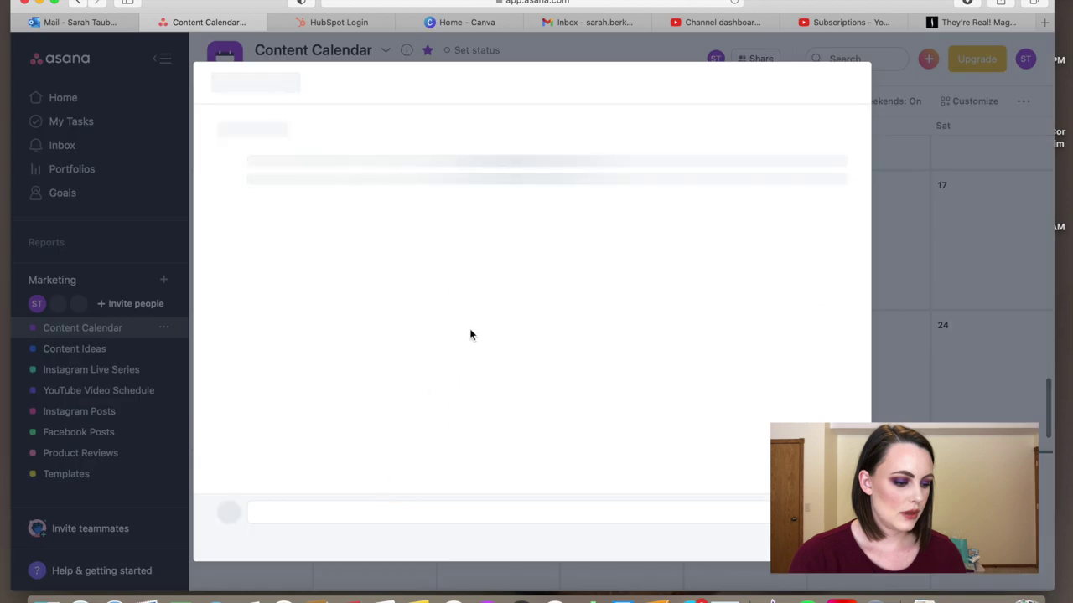
{"action": "left_click", "coordinate": [382, 168]}
{"action": "left_click", "coordinate": [368, 194]}
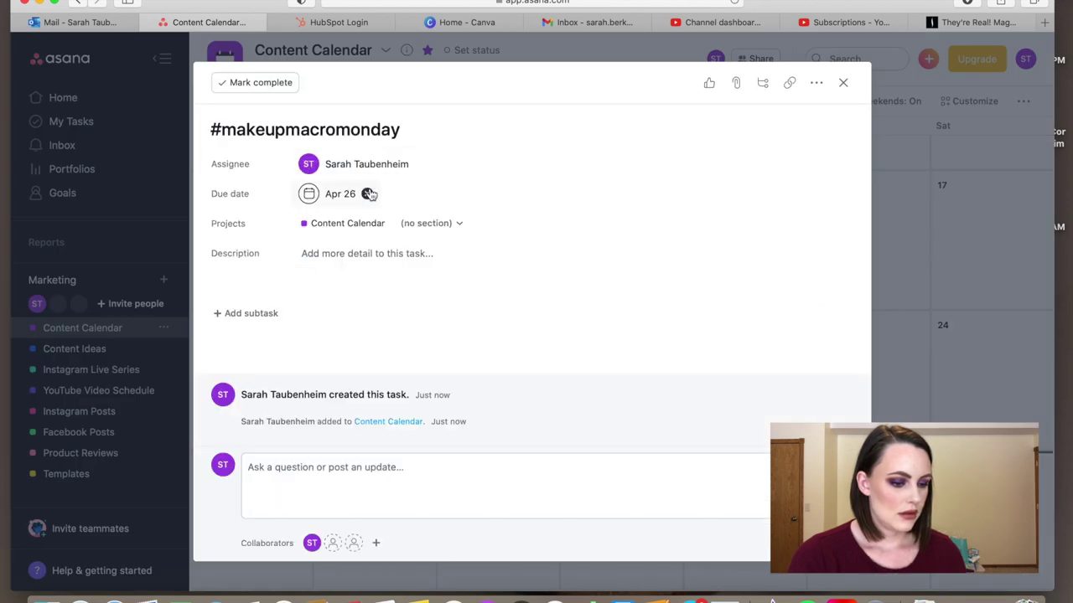
{"action": "left_click", "coordinate": [503, 223]}
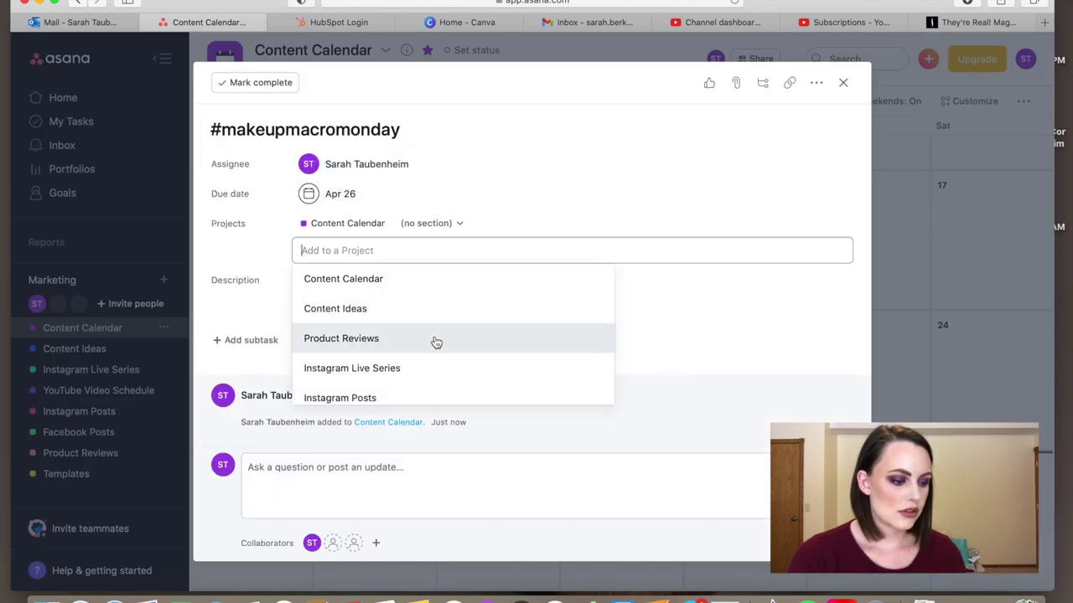
{"action": "left_click", "coordinate": [419, 397]}
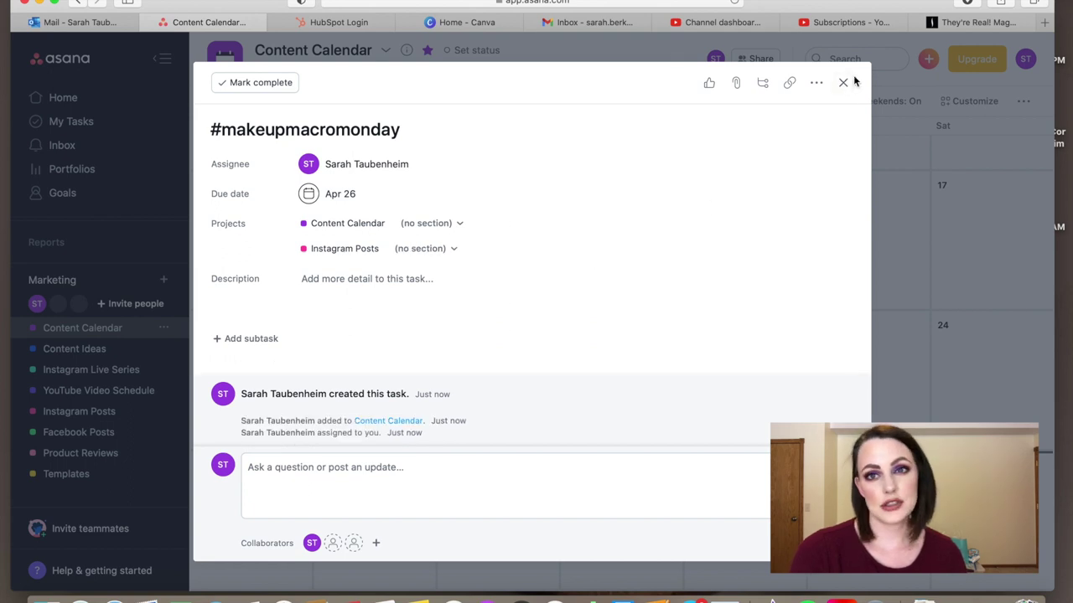
{"action": "left_click", "coordinate": [843, 82]}
Create an "IGTV Tutorial" task on Wednesday, April 7, and copy its title from the task details.
{"action": "scroll", "coordinate": [674, 231], "scroll_direction": "up", "scroll_amount": 3}
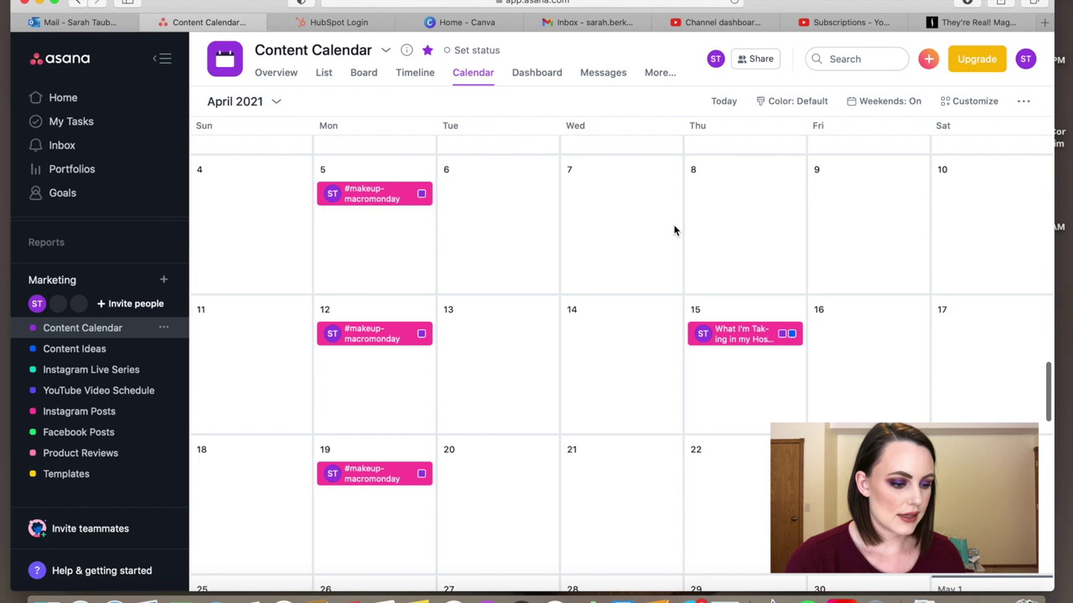
{"action": "type", "text": "IGTV Tut"}
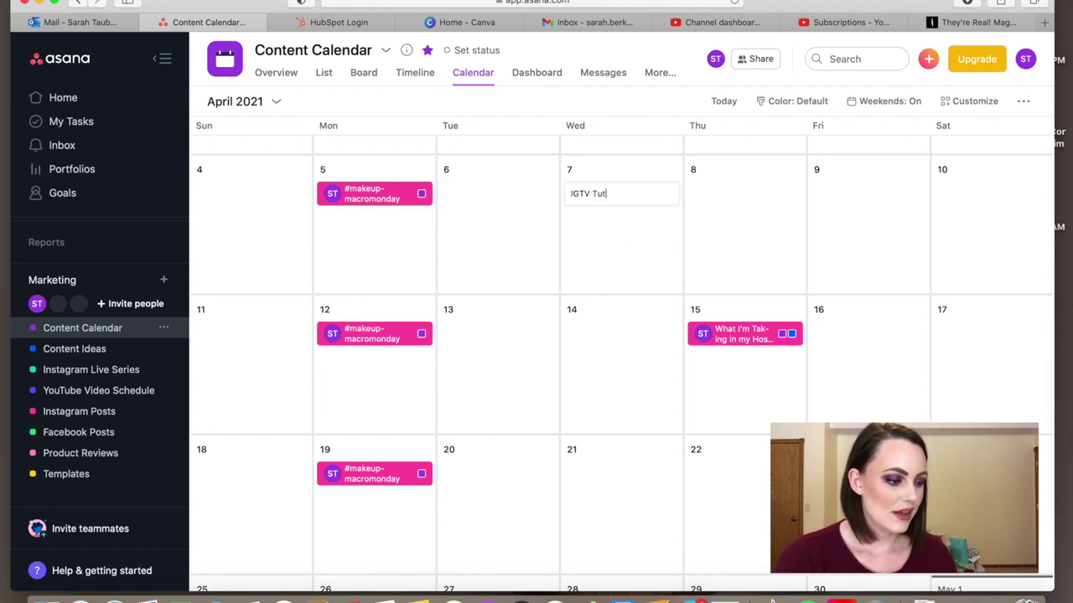
{"action": "type", "text": "orial"}
{"action": "key", "text": "Return"}
{"action": "left_click", "coordinate": [618, 191]}
{"action": "left_click_drag", "start_coordinate": [314, 135], "coordinate": [211, 131]}
{"action": "key", "text": "super+c"}
Assign the April 7 IGTV Tutorial task to yourself and add it to the Instagram Posts project.
{"action": "left_click", "coordinate": [375, 161]}
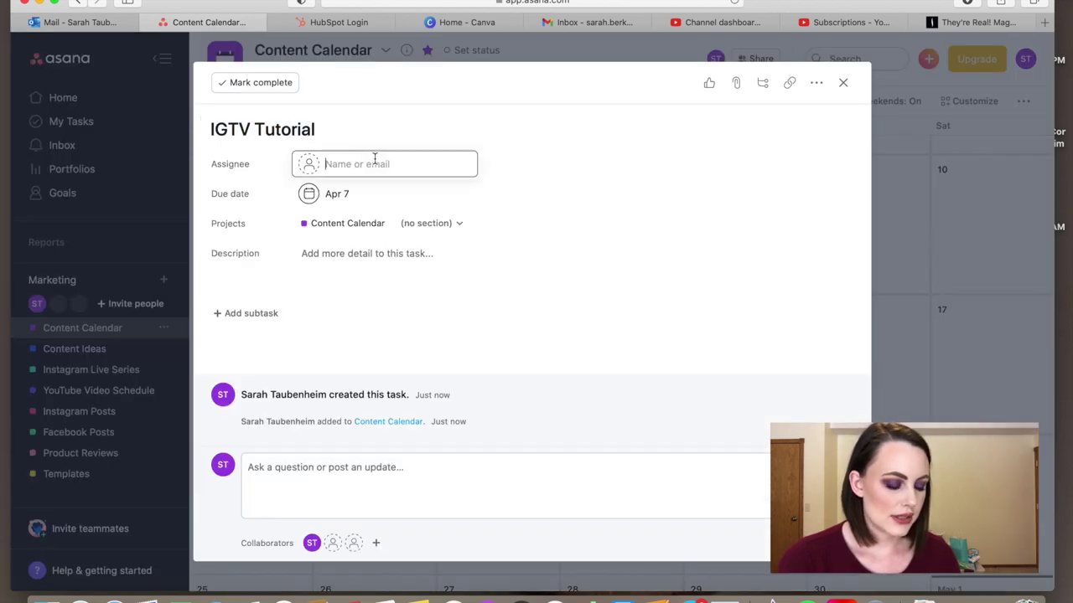
{"action": "left_click", "coordinate": [382, 197]}
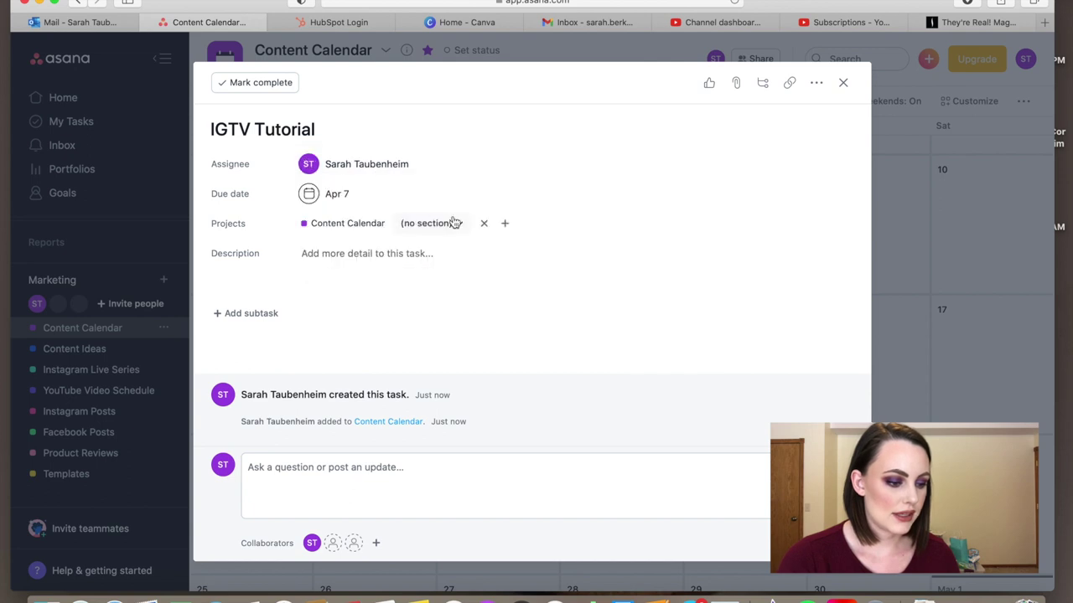
{"action": "left_click", "coordinate": [505, 223]}
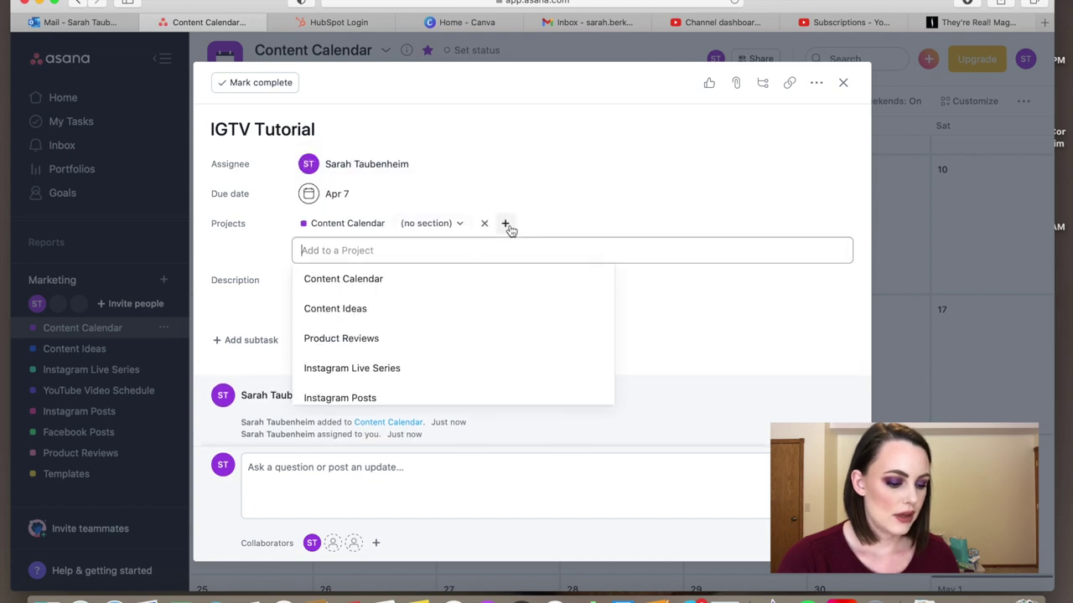
{"action": "left_click", "coordinate": [399, 394]}
{"action": "left_click", "coordinate": [843, 82]}
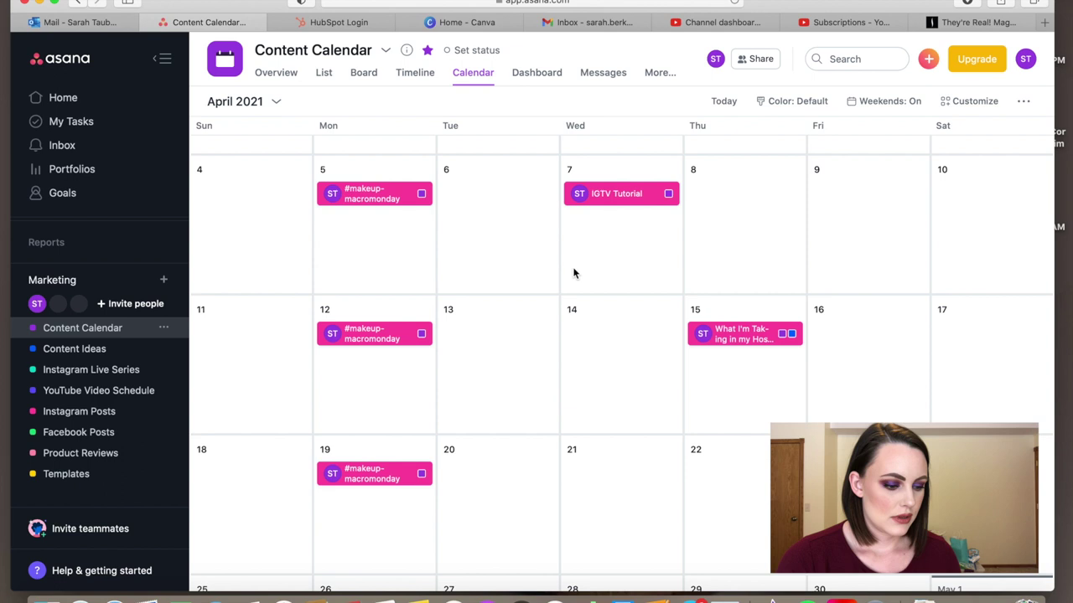
Create "IGTV Tutorial" tasks on Wednesdays April 14, 21 and 28 in the Content Calendar using the copied title.
{"action": "key", "text": "super+v"}
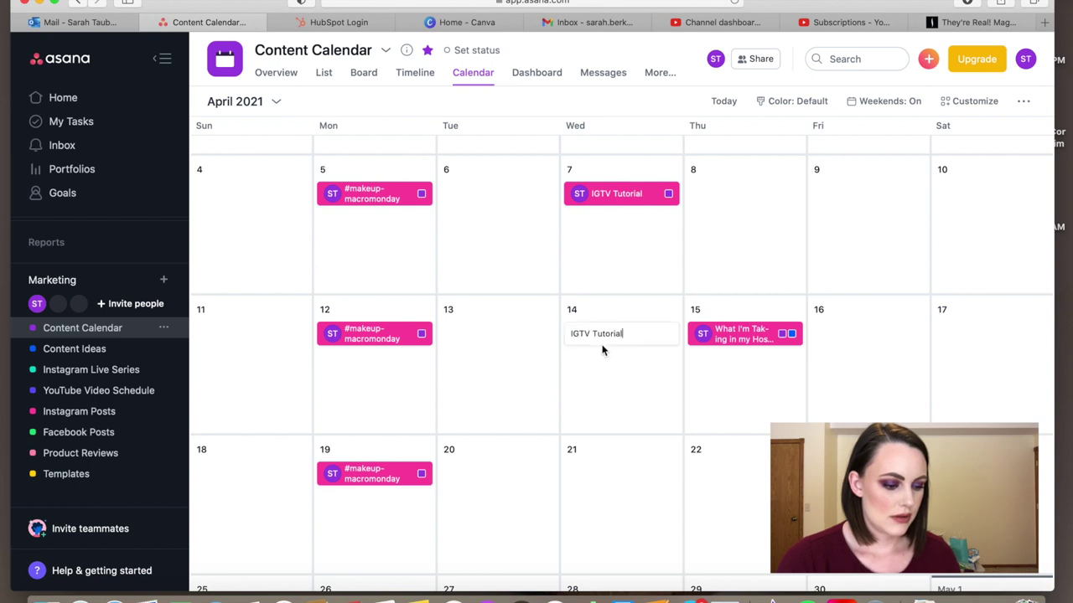
{"action": "scroll", "coordinate": [603, 445], "scroll_direction": "down", "scroll_amount": 2}
{"action": "left_click", "coordinate": [604, 411]}
{"action": "key", "text": "super+v"}
{"action": "scroll", "coordinate": [604, 409], "scroll_direction": "down", "scroll_amount": 2}
{"action": "left_click", "coordinate": [603, 411]}
{"action": "key", "text": "super+v"}
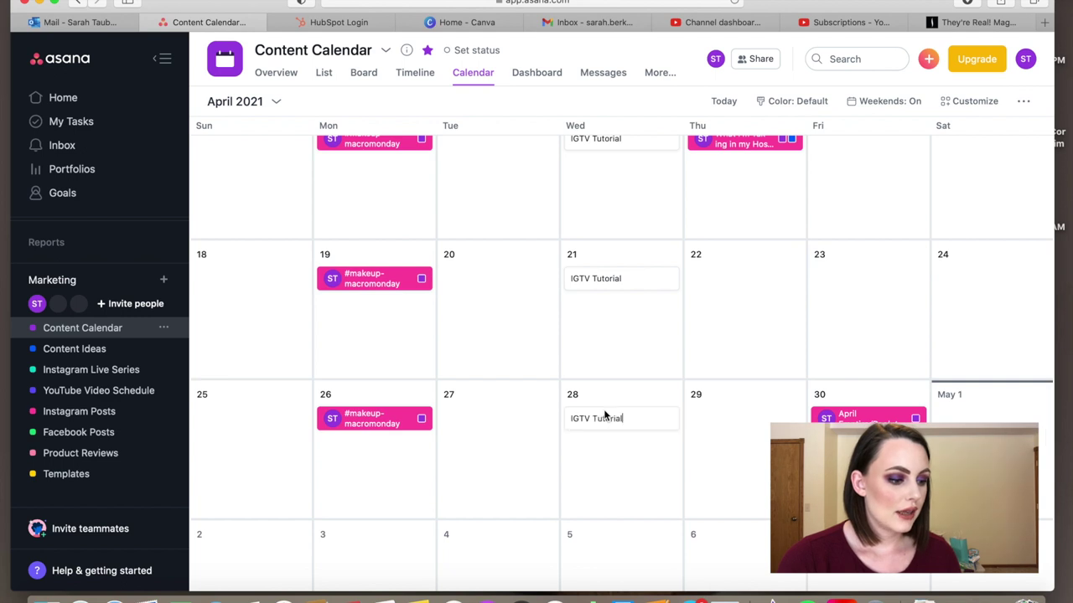
{"action": "scroll", "coordinate": [603, 411], "scroll_direction": "down", "scroll_amount": 1}
{"action": "key", "text": "Return"}
Assign the April 28 IGTV Tutorial task to yourself and add it to the Instagram Posts project.
{"action": "left_click", "coordinate": [637, 391]}
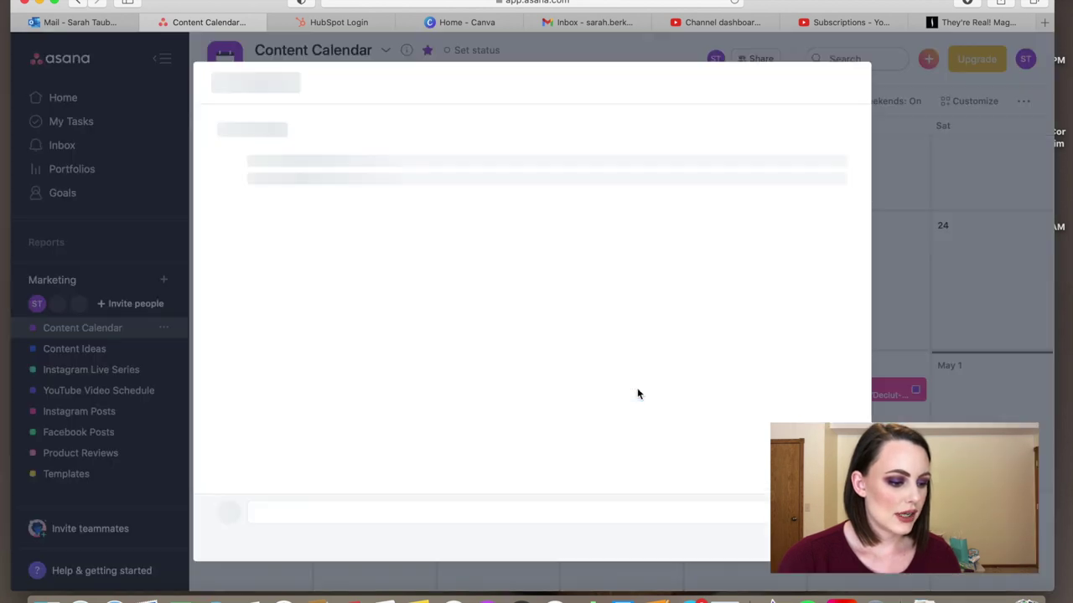
{"action": "left_click", "coordinate": [365, 167]}
{"action": "left_click", "coordinate": [360, 191]}
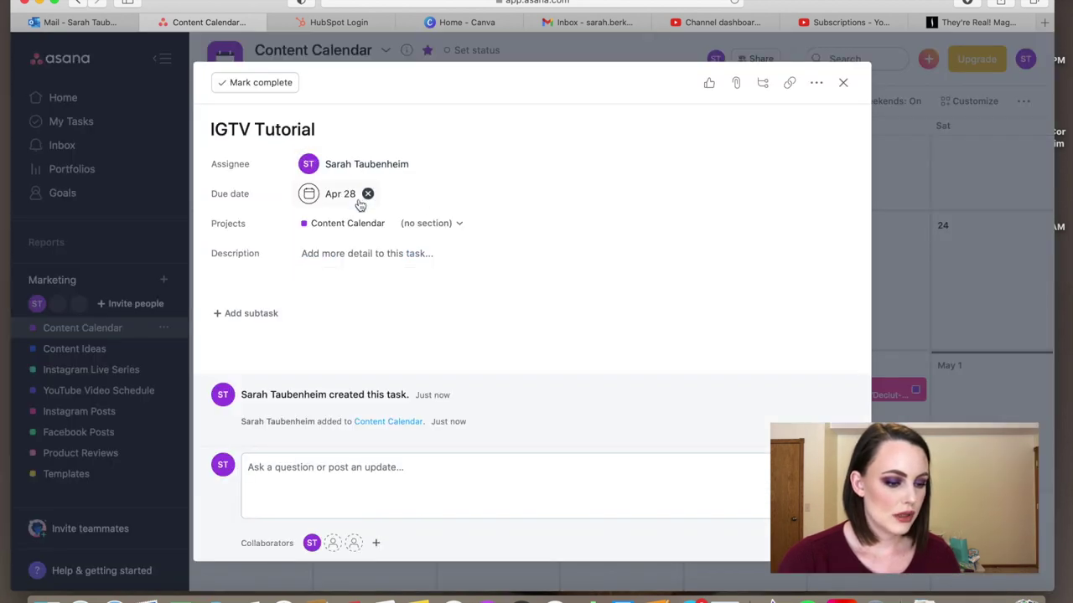
{"action": "left_click", "coordinate": [506, 223]}
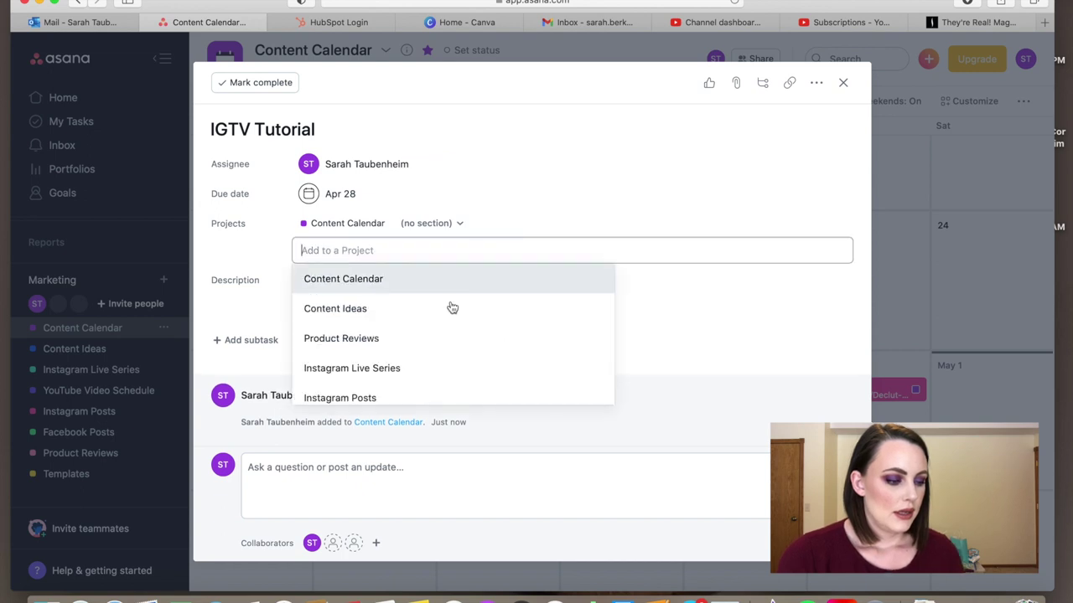
{"action": "left_click", "coordinate": [411, 399]}
{"action": "left_click", "coordinate": [843, 82]}
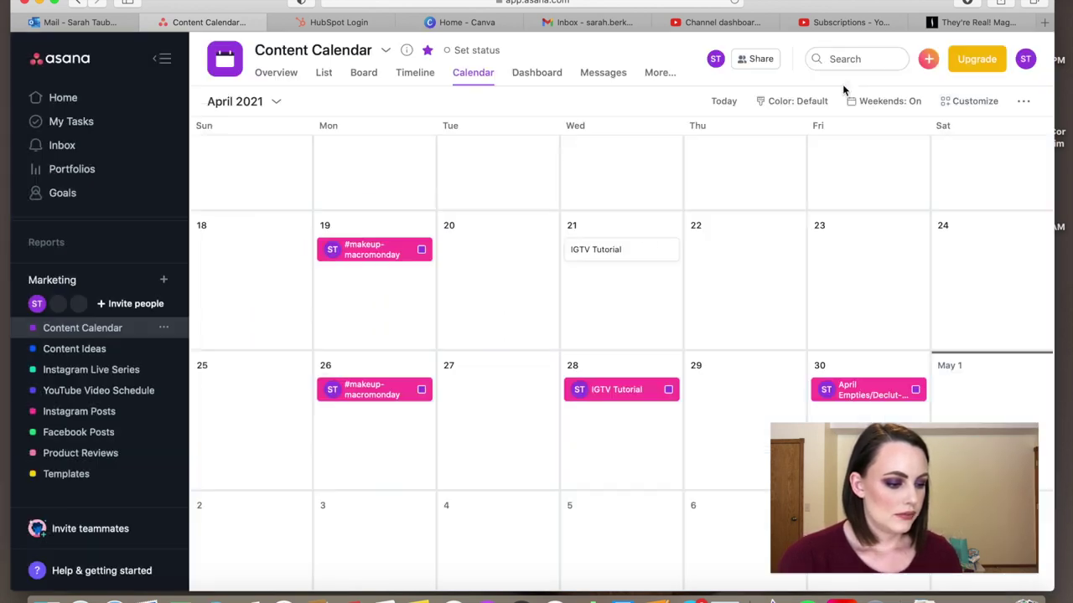
Assign the April 21 IGTV Tutorial task to yourself and add it to the Instagram Posts project.
{"action": "left_click", "coordinate": [640, 251]}
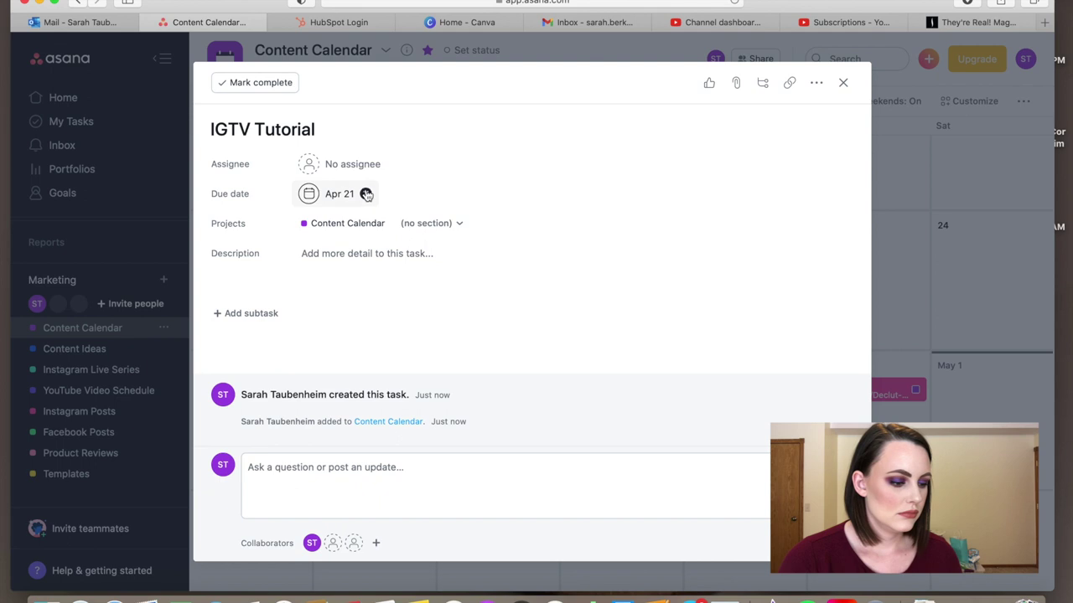
{"action": "left_click", "coordinate": [354, 164]}
{"action": "left_click", "coordinate": [360, 191]}
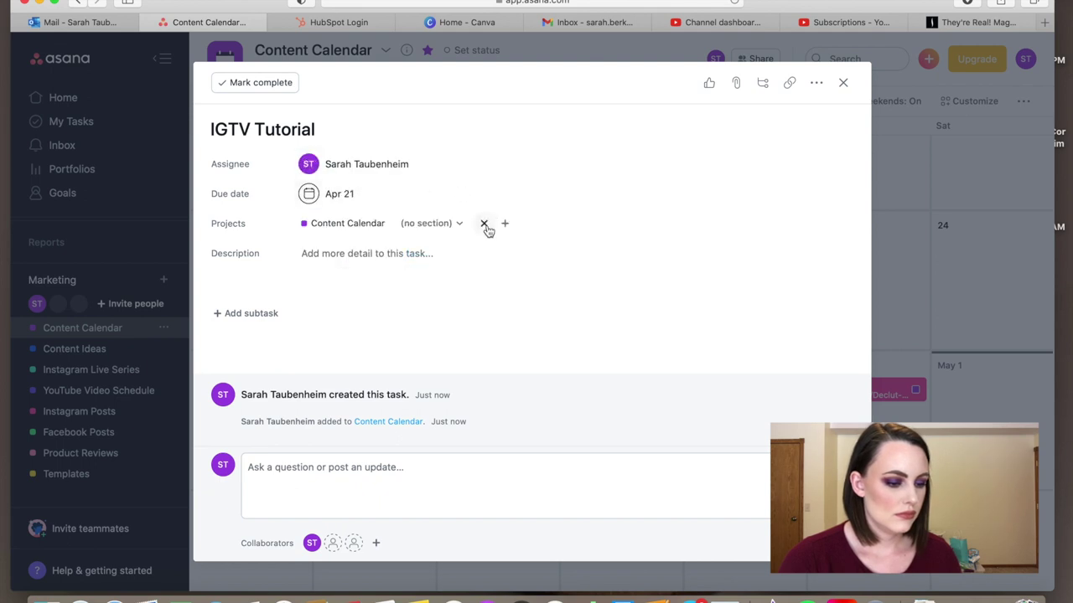
{"action": "left_click", "coordinate": [503, 223]}
{"action": "type", "text": "ins"}
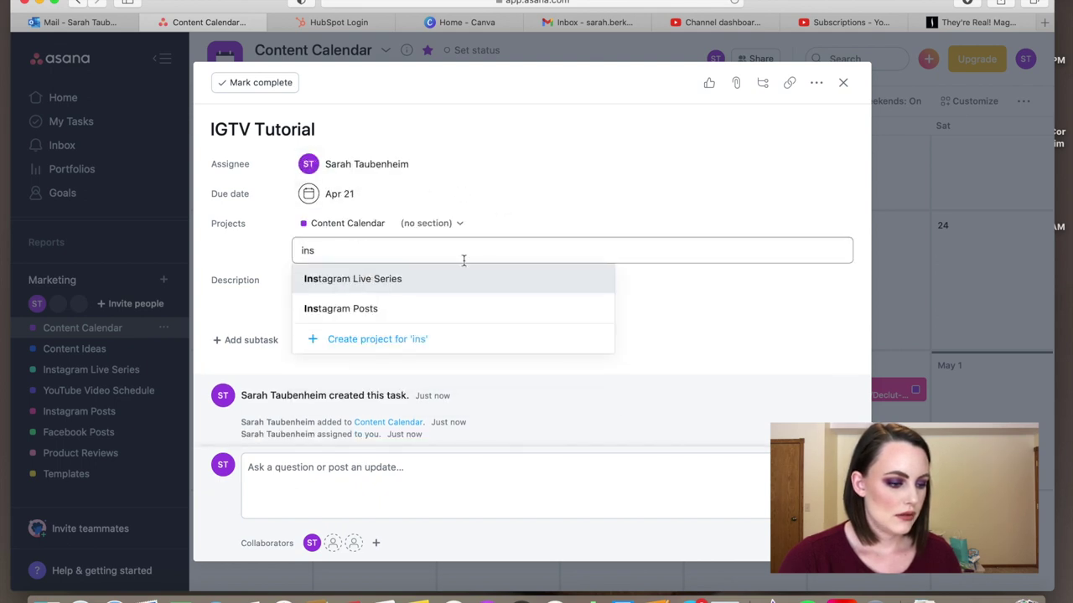
{"action": "left_click", "coordinate": [437, 306]}
{"action": "left_click", "coordinate": [845, 86]}
Assign the April 14 IGTV Tutorial task to yourself and add it to the Instagram Posts project.
{"action": "scroll", "coordinate": [644, 247], "scroll_direction": "up", "scroll_amount": 3}
{"action": "left_click", "coordinate": [628, 217]}
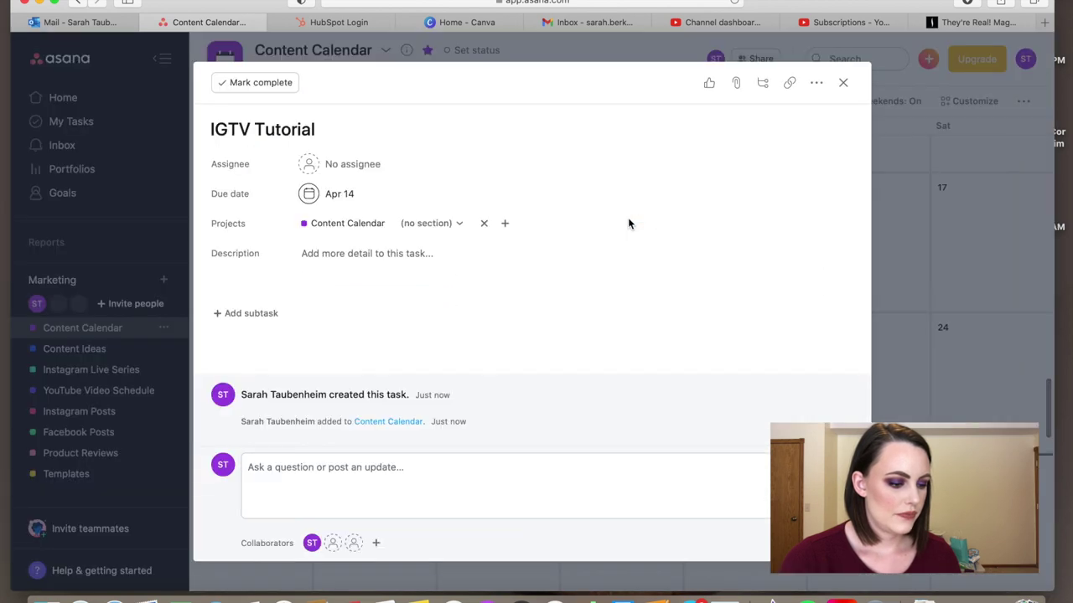
{"action": "left_click", "coordinate": [361, 160]}
{"action": "left_click", "coordinate": [346, 191]}
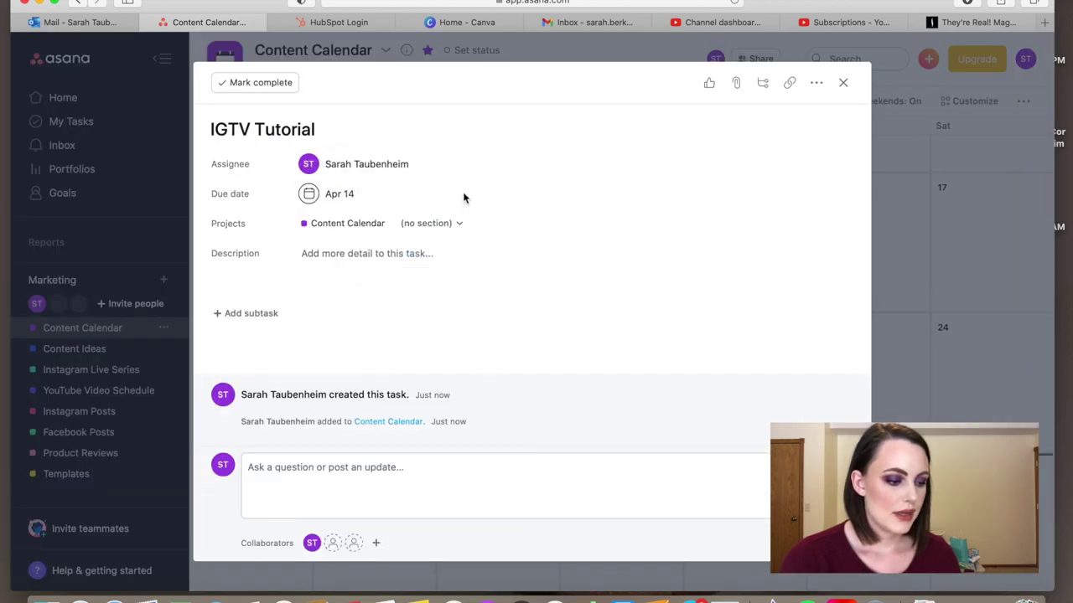
{"action": "left_click", "coordinate": [508, 223]}
{"action": "left_click", "coordinate": [395, 393]}
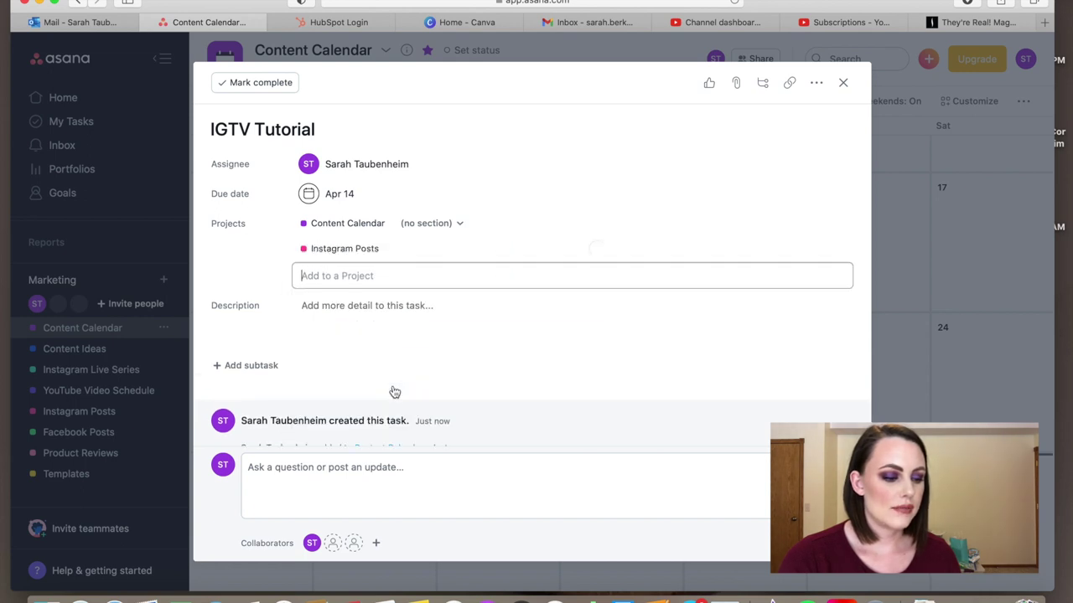
{"action": "left_click", "coordinate": [844, 84]}
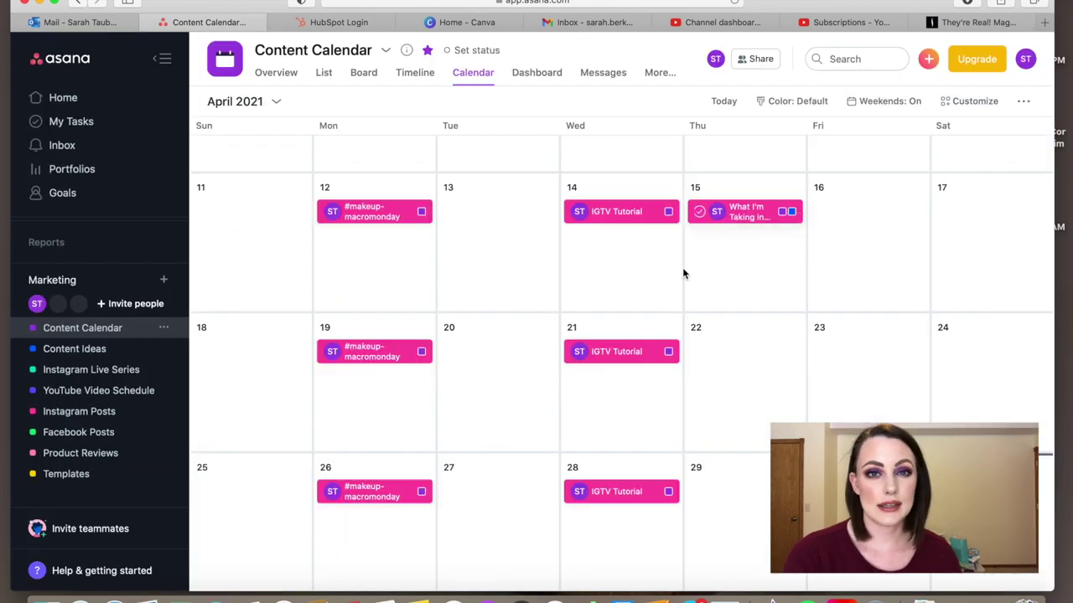
Review the Content Calendar from late March to early July, checking the weekly posts, the monthly empties and Project Pan tasks, and the open days.
{"action": "scroll", "coordinate": [611, 387], "scroll_direction": "up", "scroll_amount": 5}
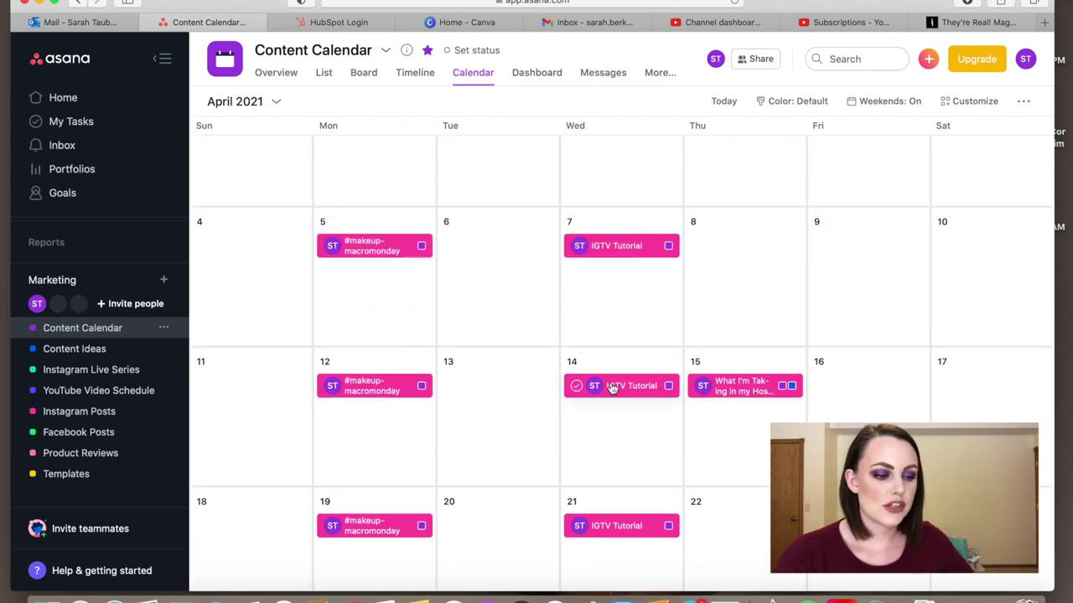
{"action": "scroll", "coordinate": [611, 387], "scroll_direction": "up", "scroll_amount": 3}
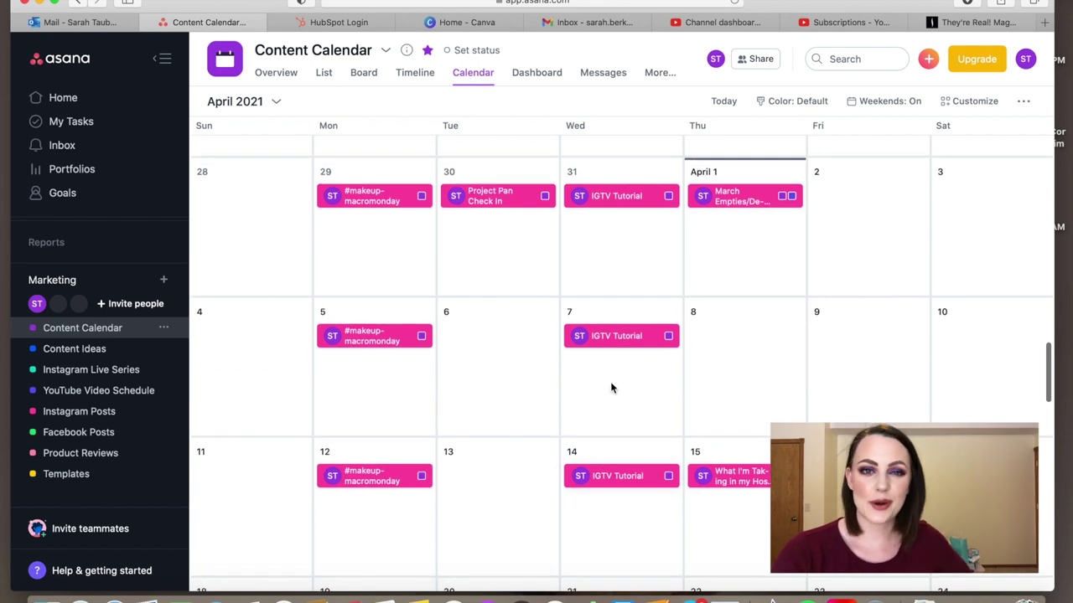
{"action": "scroll", "coordinate": [612, 388], "scroll_direction": "down", "scroll_amount": 1}
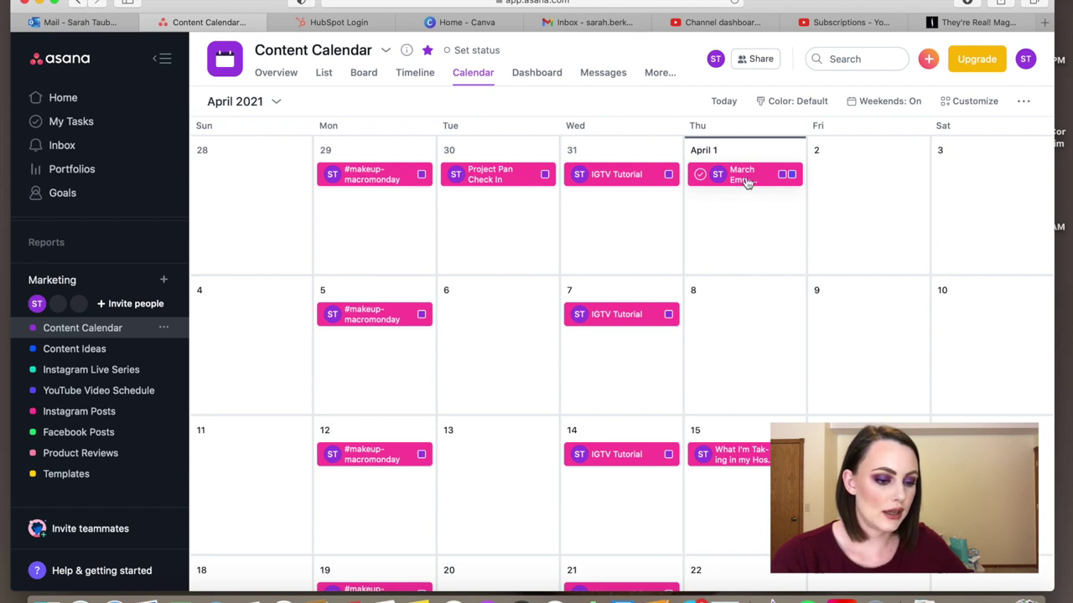
{"action": "scroll", "coordinate": [734, 207], "scroll_direction": "down", "scroll_amount": 3}
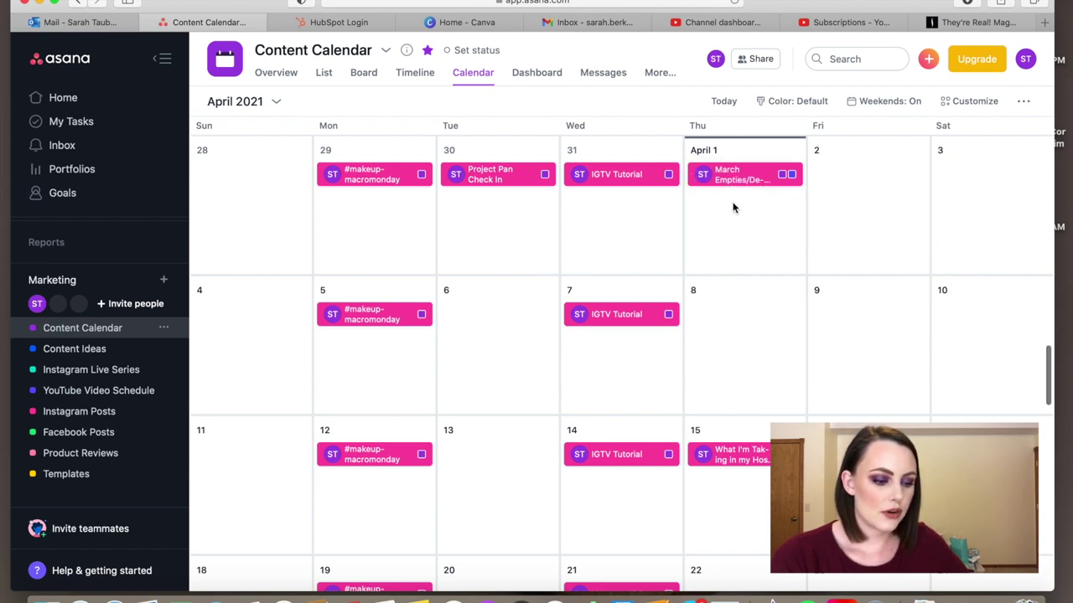
{"action": "scroll", "coordinate": [734, 207], "scroll_direction": "down", "scroll_amount": 10}
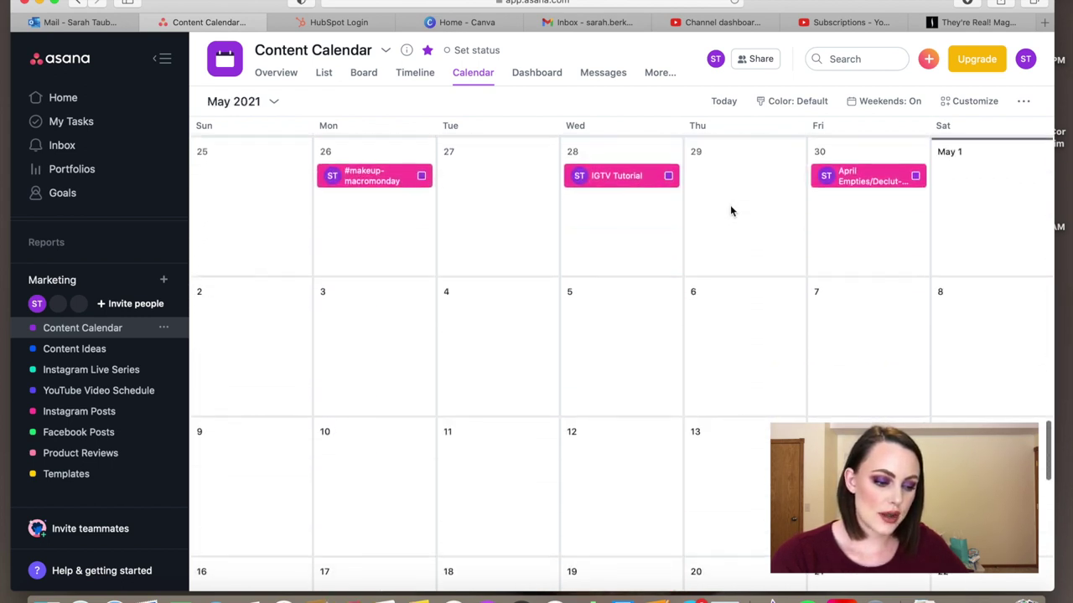
{"action": "scroll", "coordinate": [719, 222], "scroll_direction": "down", "scroll_amount": 20}
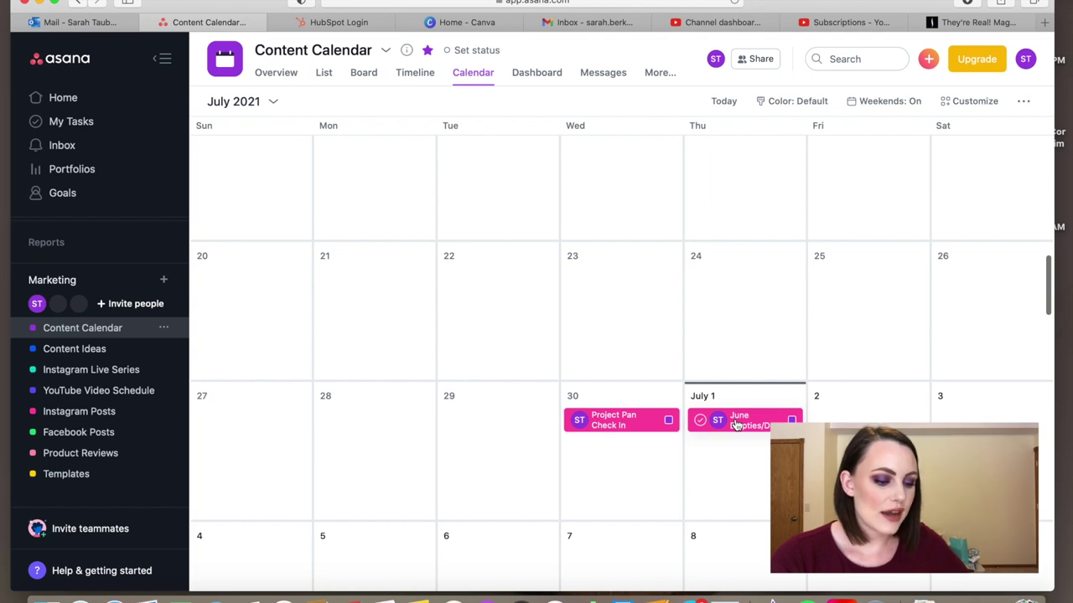
{"action": "scroll", "coordinate": [734, 419], "scroll_direction": "up", "scroll_amount": 4}
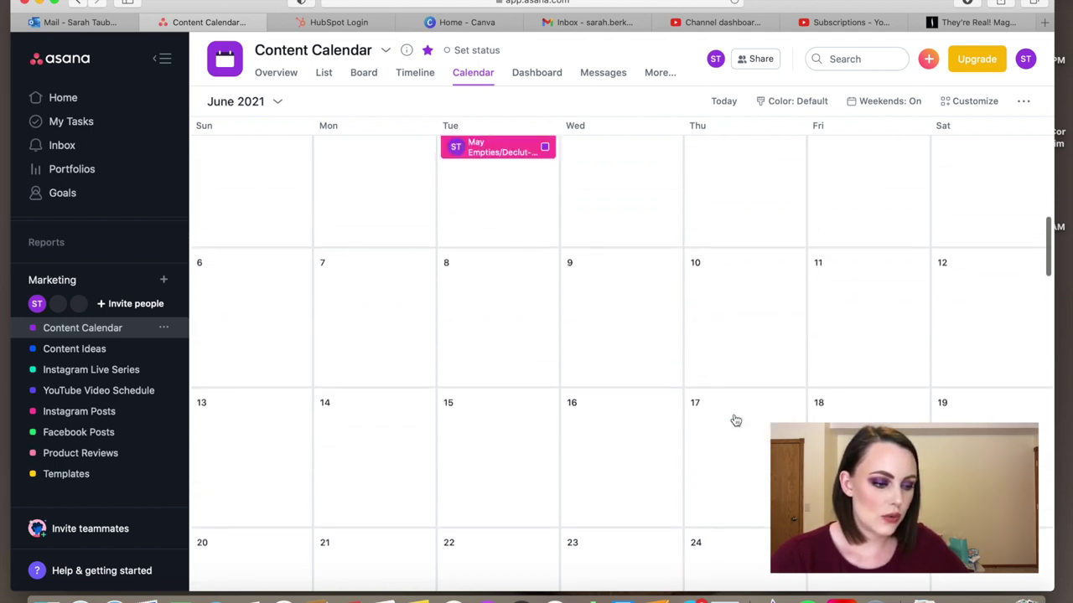
{"action": "scroll", "coordinate": [734, 419], "scroll_direction": "down", "scroll_amount": 4}
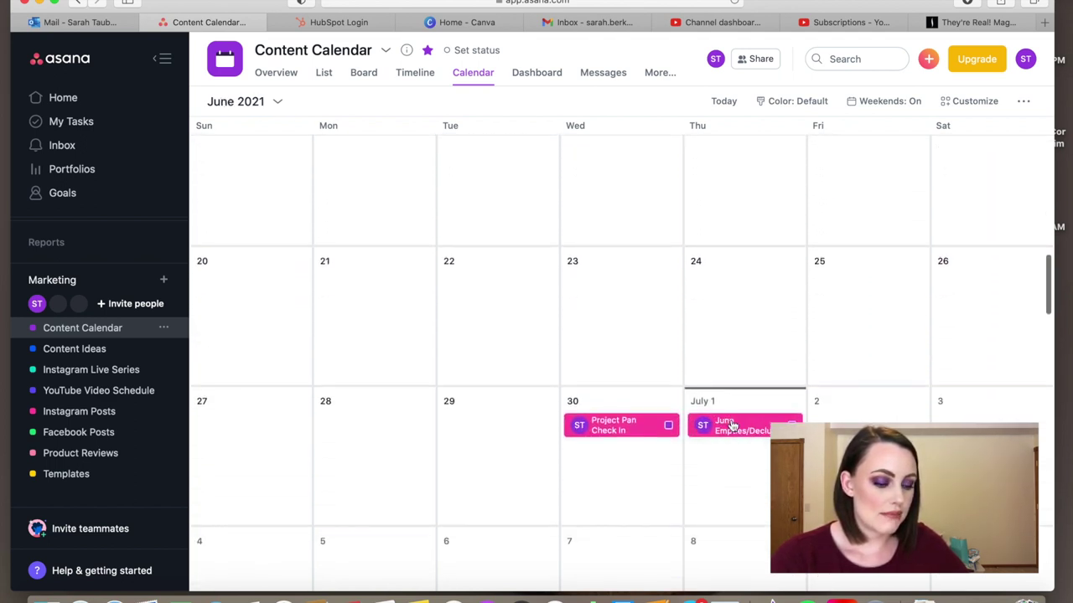
{"action": "scroll", "coordinate": [736, 431], "scroll_direction": "up", "scroll_amount": 10}
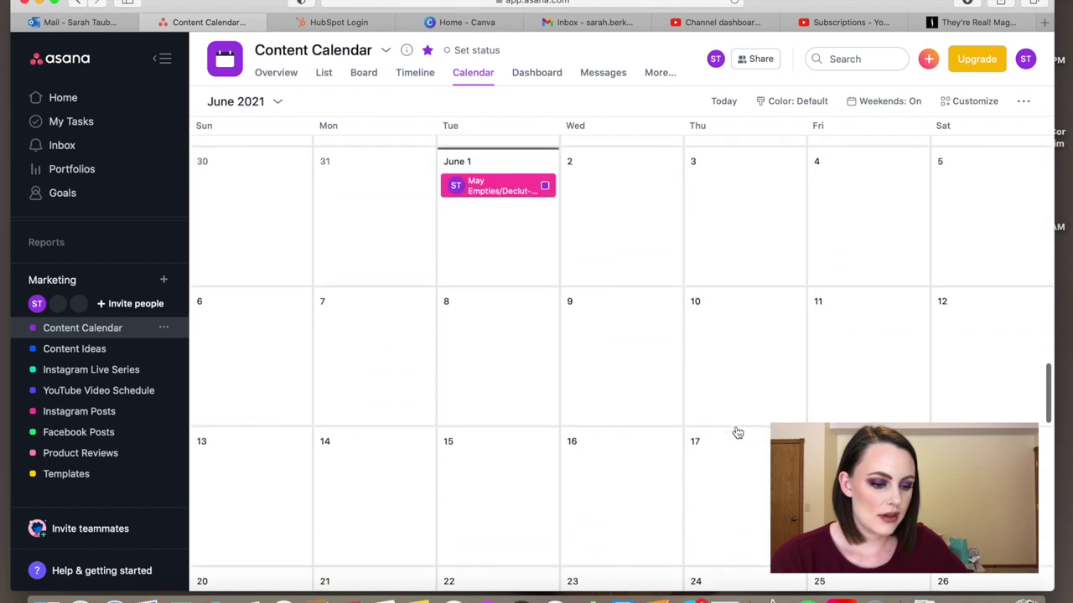
{"action": "scroll", "coordinate": [736, 431], "scroll_direction": "up", "scroll_amount": 2}
{"action": "scroll", "coordinate": [736, 431], "scroll_direction": "down", "scroll_amount": 6}
{"action": "scroll", "coordinate": [736, 432], "scroll_direction": "down", "scroll_amount": 2}
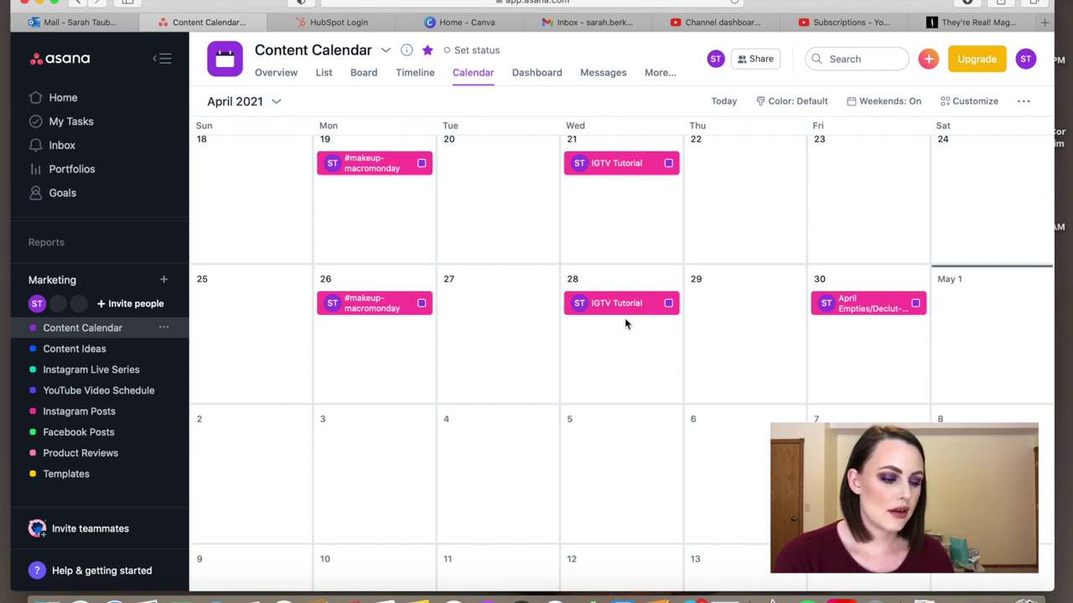
{"action": "scroll", "coordinate": [625, 324], "scroll_direction": "up", "scroll_amount": 10}
{"action": "scroll", "coordinate": [624, 323], "scroll_direction": "down", "scroll_amount": 3}
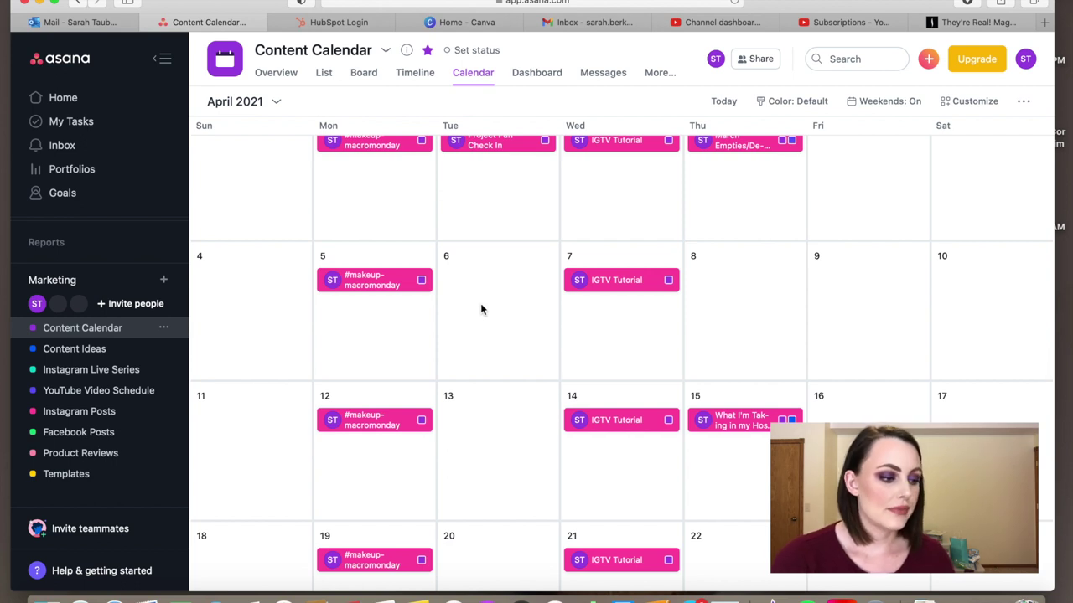
In Content Ideas, assign the "Brands I'll Never Review" task to yourself and set its due date to April 13, 2021.
{"action": "left_click", "coordinate": [90, 351]}
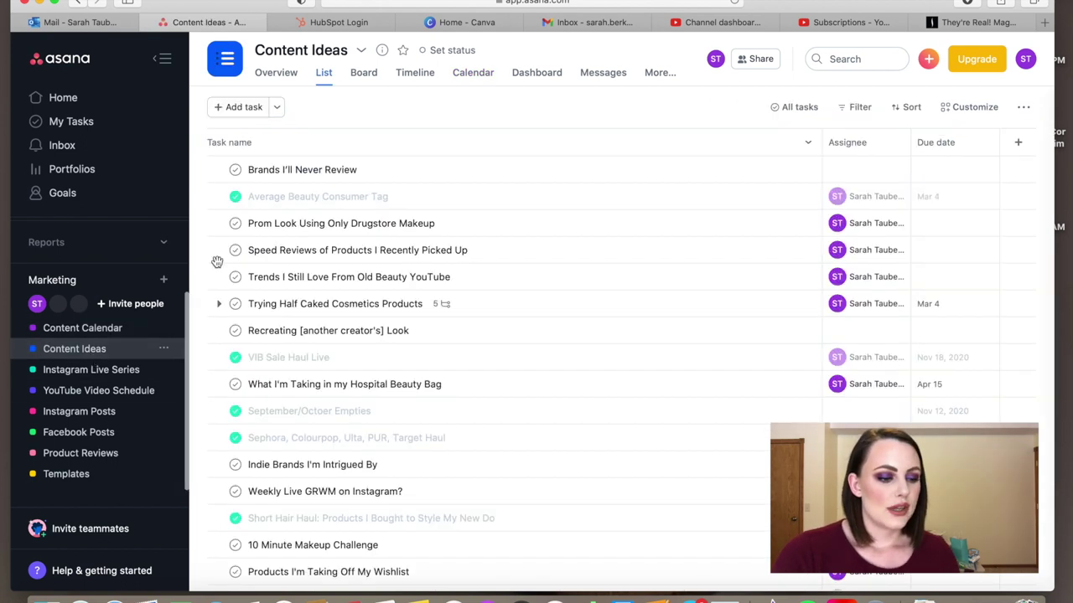
{"action": "left_click", "coordinate": [418, 174]}
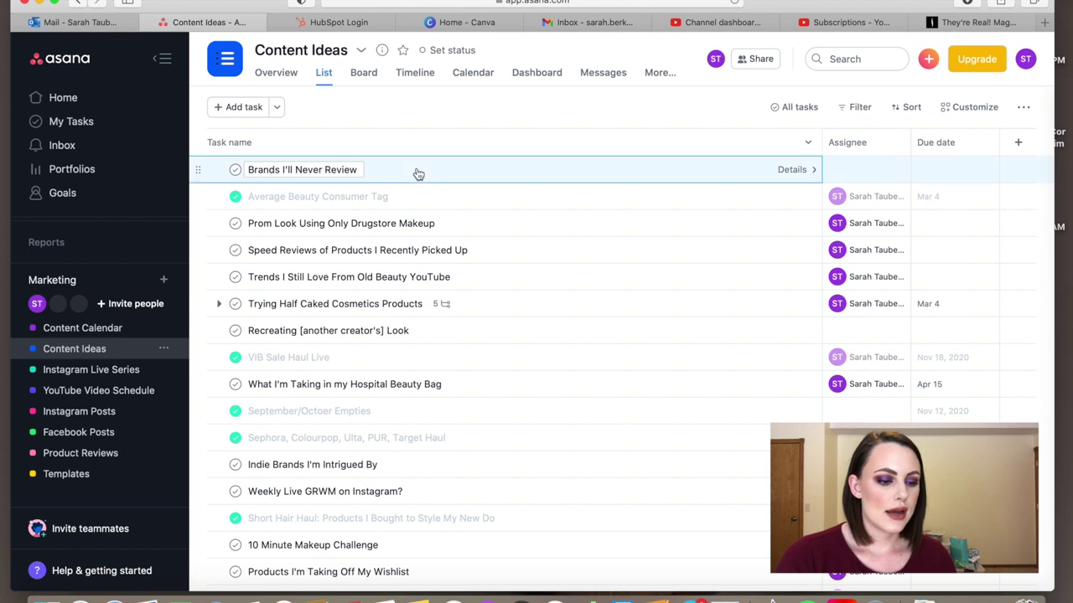
{"action": "left_click", "coordinate": [704, 189]}
{"action": "left_click", "coordinate": [718, 216]}
{"action": "left_click", "coordinate": [722, 230]}
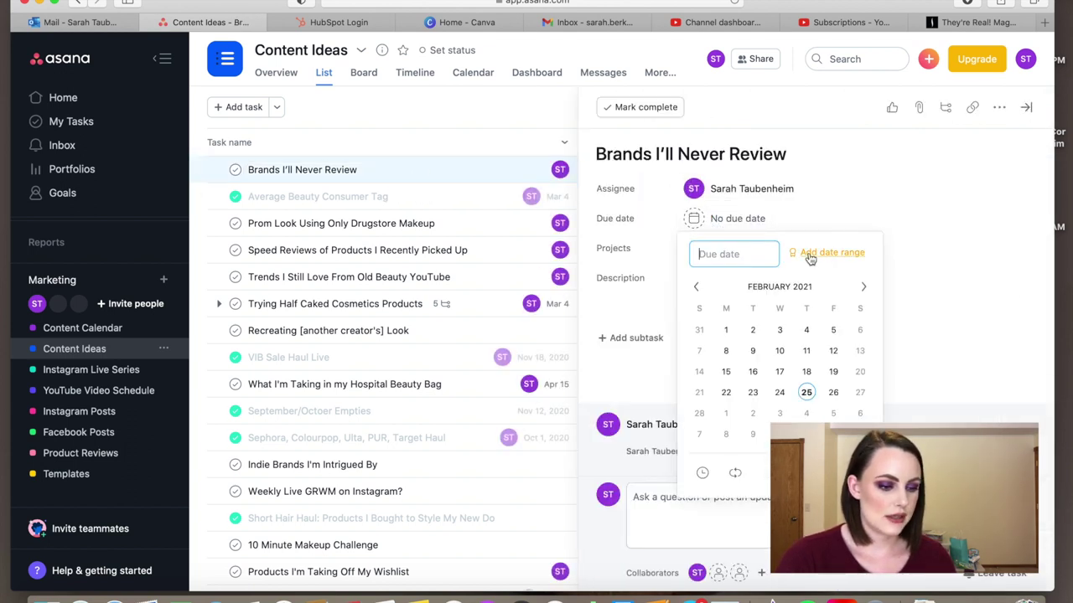
{"action": "left_click", "coordinate": [864, 288]}
{"action": "left_click", "coordinate": [864, 288]}
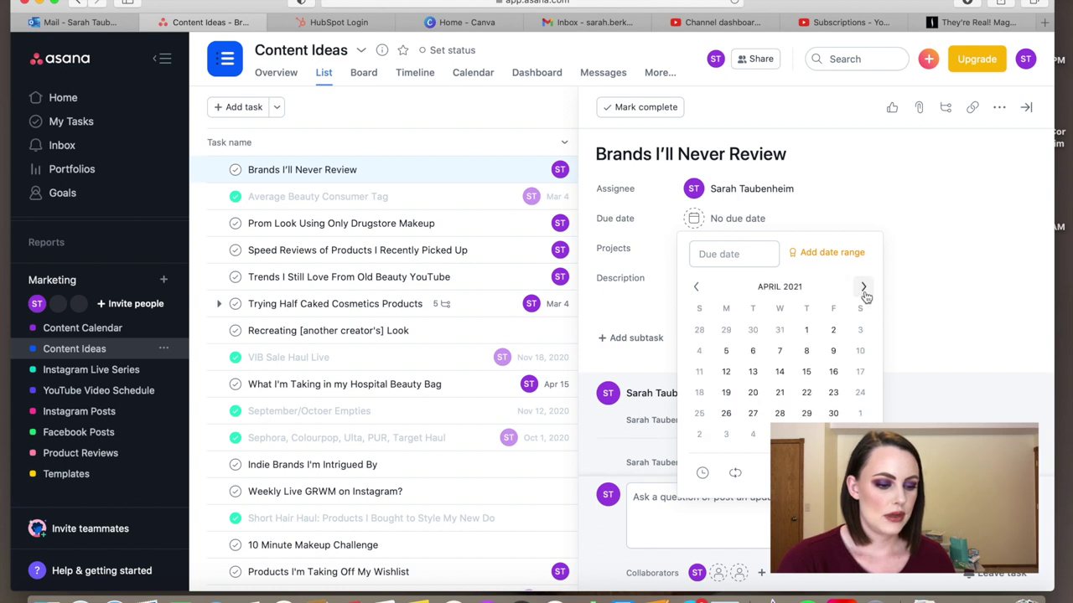
{"action": "left_click", "coordinate": [754, 372]}
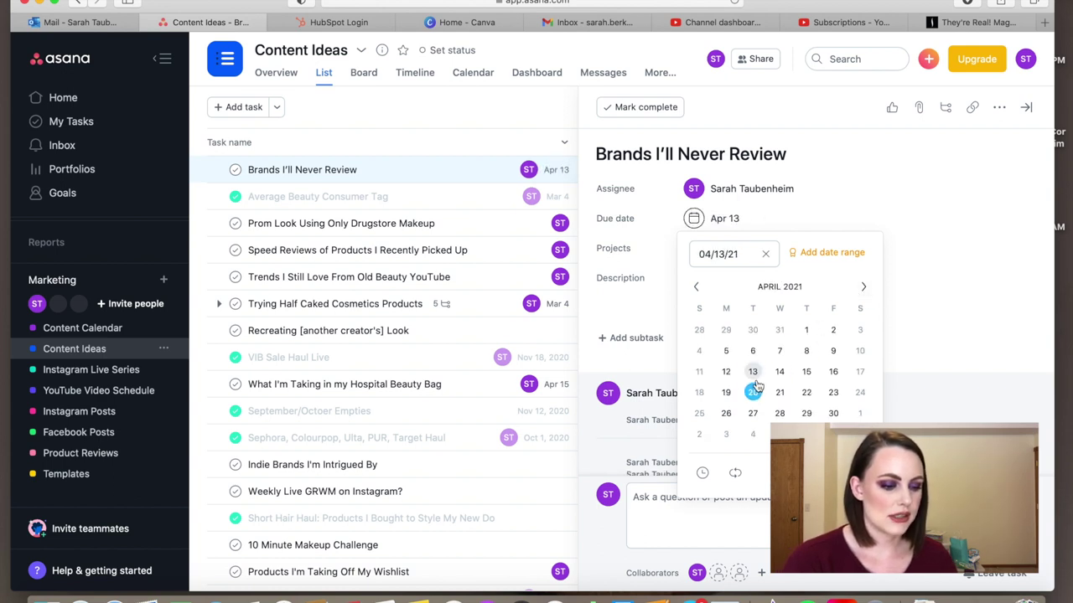
{"action": "left_click", "coordinate": [852, 193]}
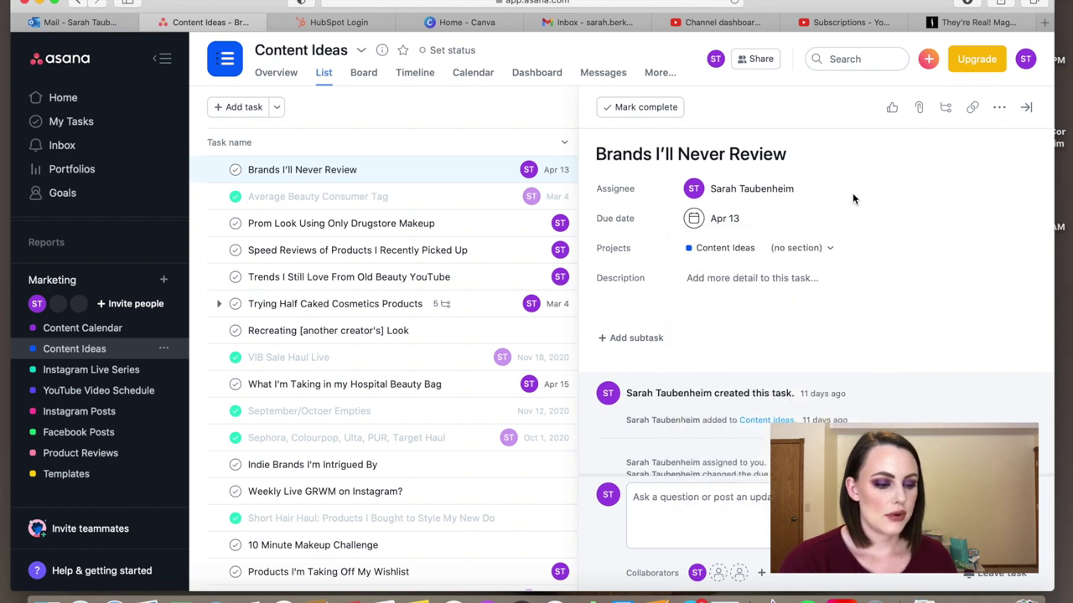
Add the "Brands I'll Never Review" task to the Content Calendar, Instagram Posts and YouTube Video Schedule projects.
{"action": "left_click", "coordinate": [873, 249]}
{"action": "type", "text": "content"}
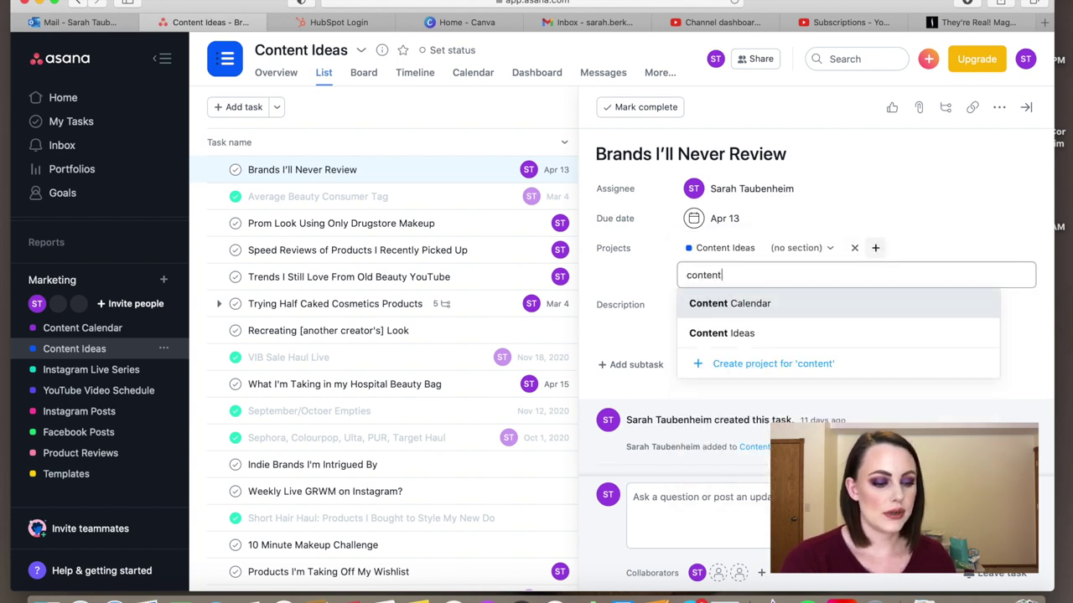
{"action": "key", "text": "Return"}
{"action": "type", "text": "insta"}
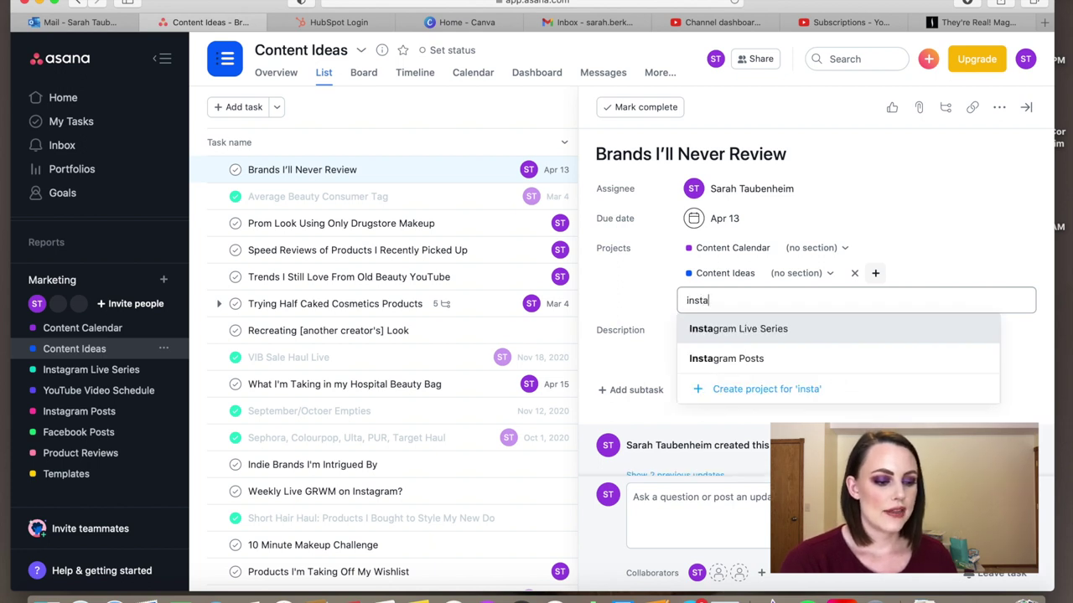
{"action": "key", "text": "Down"}
{"action": "key", "text": "Return"}
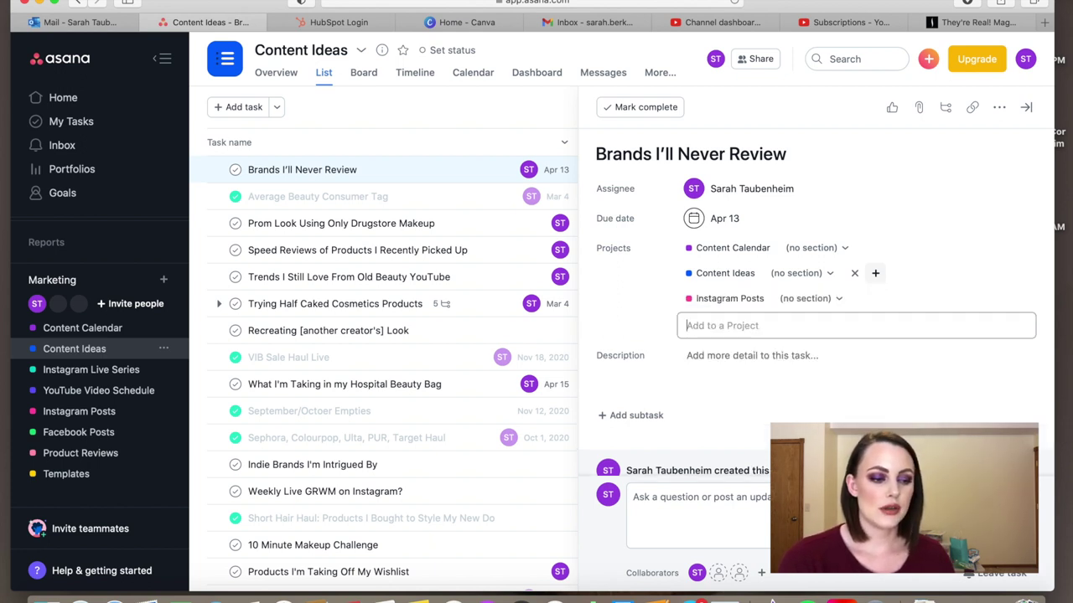
{"action": "type", "text": "youtube"}
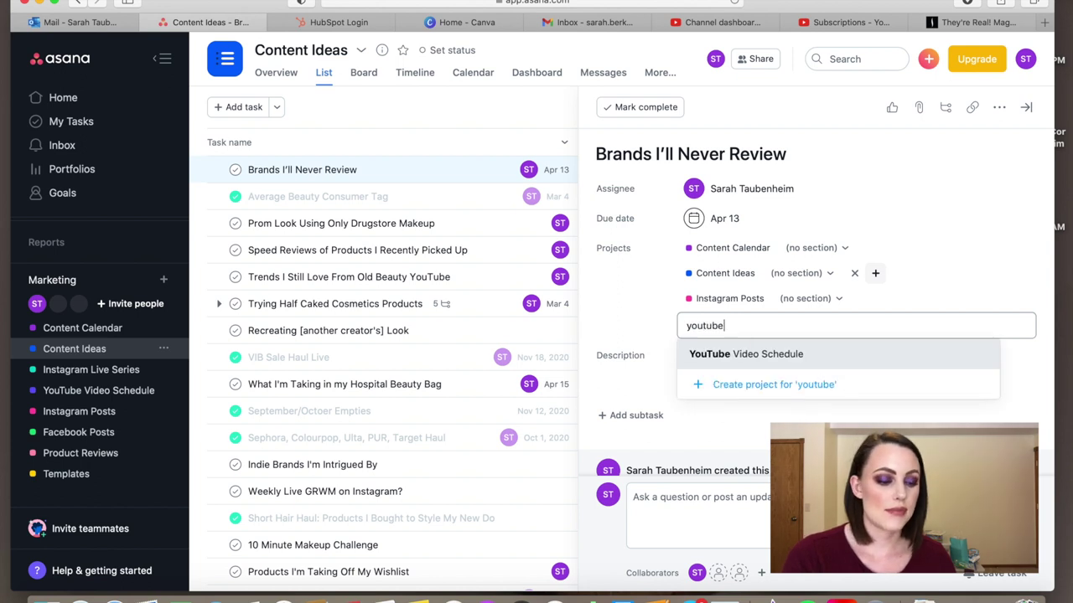
{"action": "key", "text": "Return"}
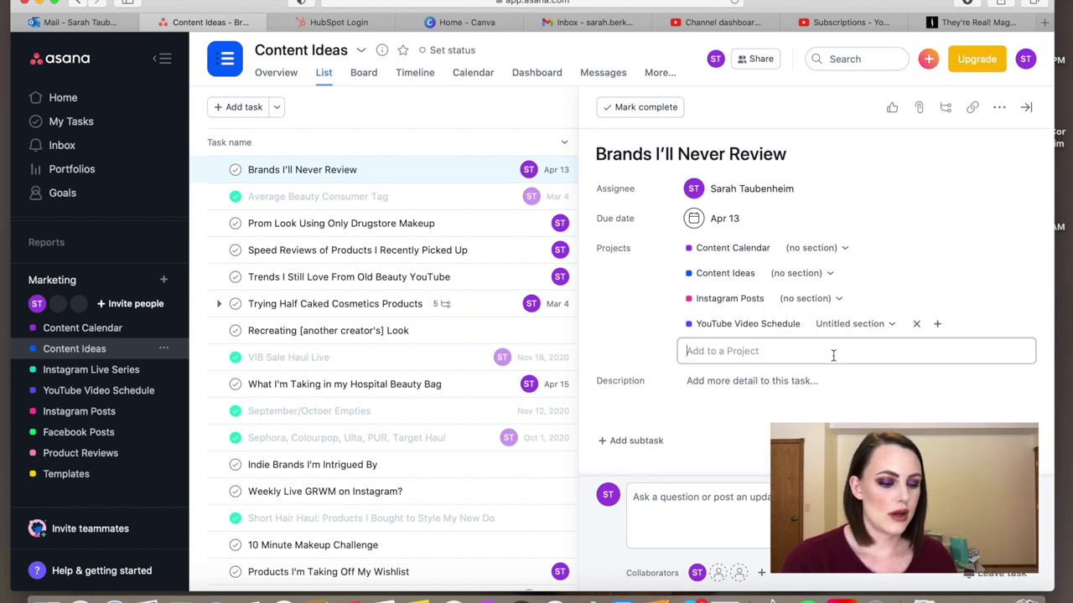
Fill in the description of the "Brands I'll Never Review" task with a five-line list, brand 1 through brand 5.
{"action": "scroll", "coordinate": [765, 373], "scroll_direction": "down", "scroll_amount": 1}
{"action": "left_click", "coordinate": [765, 373]}
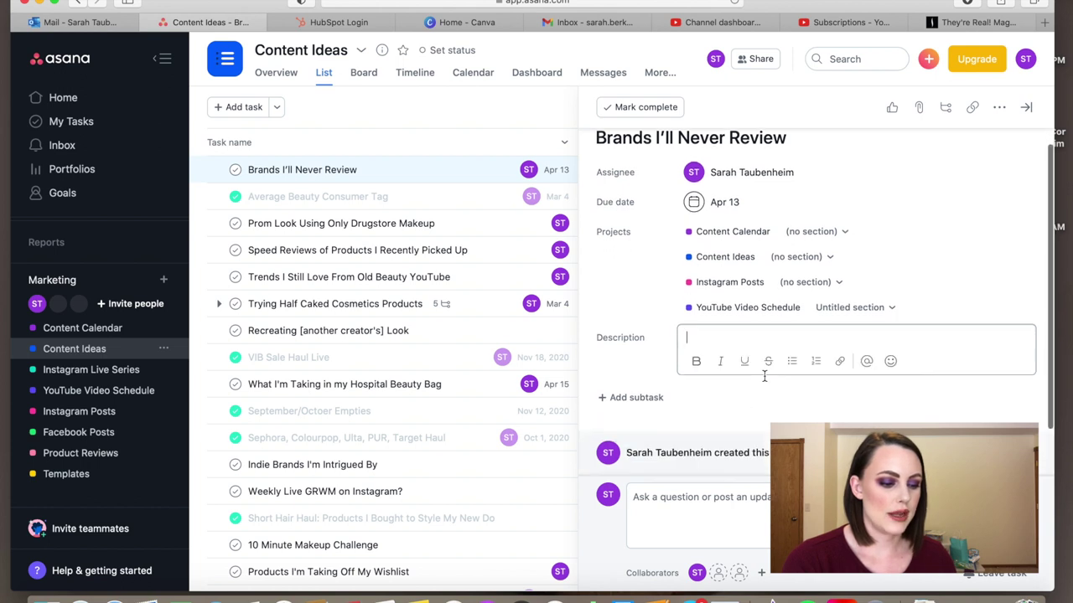
{"action": "type", "text": "brand 1"}
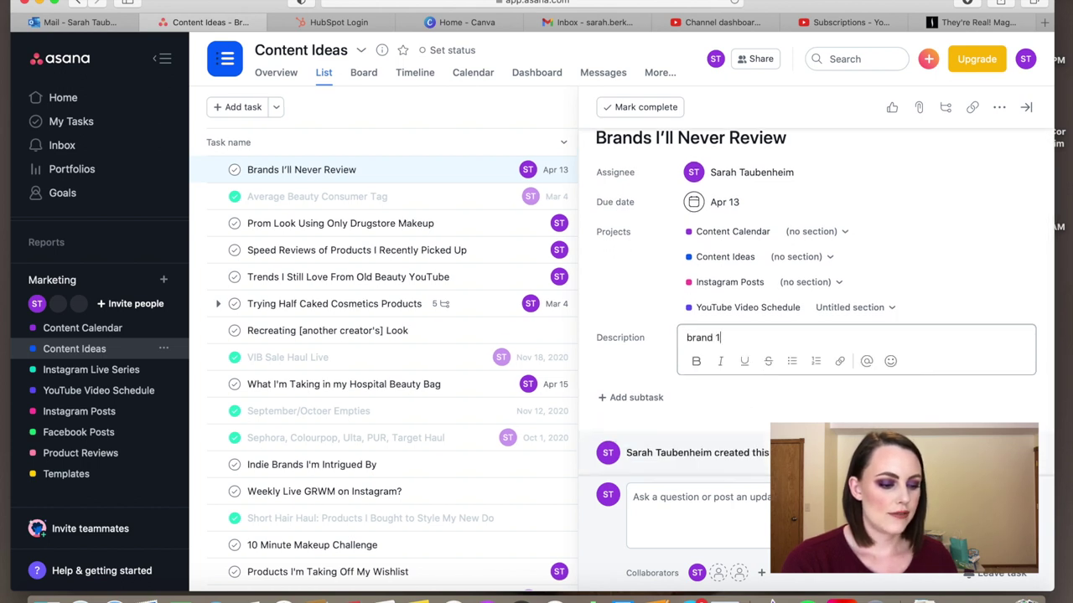
{"action": "key", "text": "Return"}
{"action": "type", "text": "brand 2"}
{"action": "key", "text": "Return"}
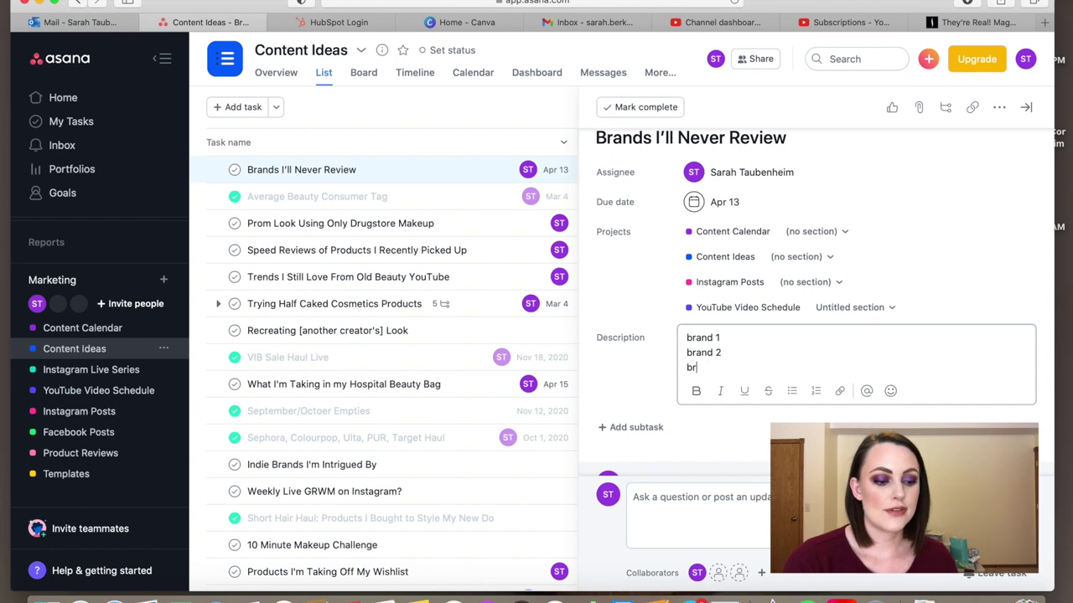
{"action": "type", "text": "brand 4"}
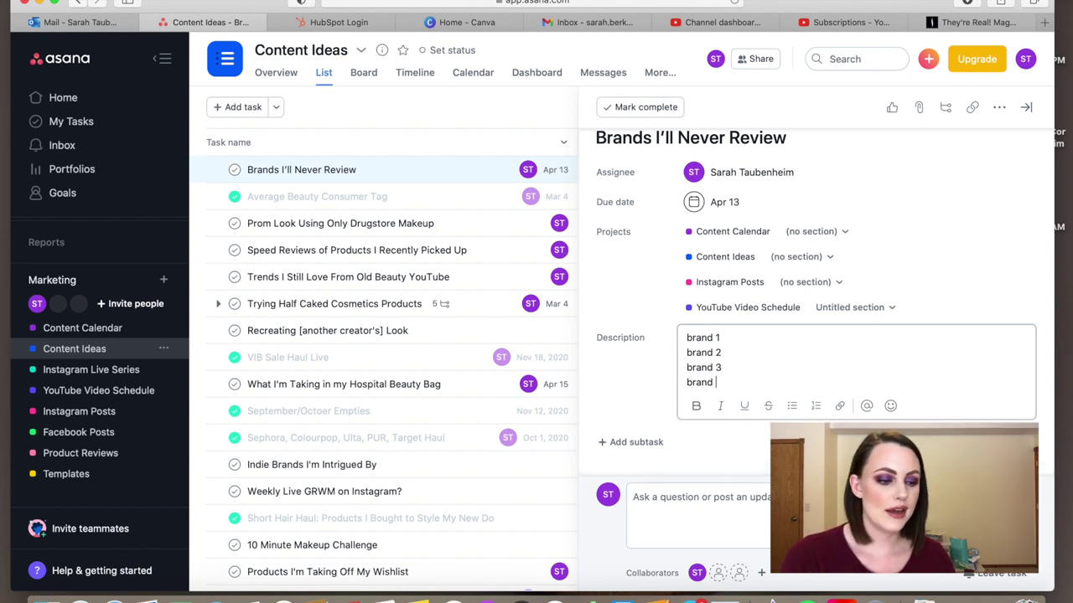
{"action": "key", "text": "Return"}
{"action": "type", "text": "brand 5"}
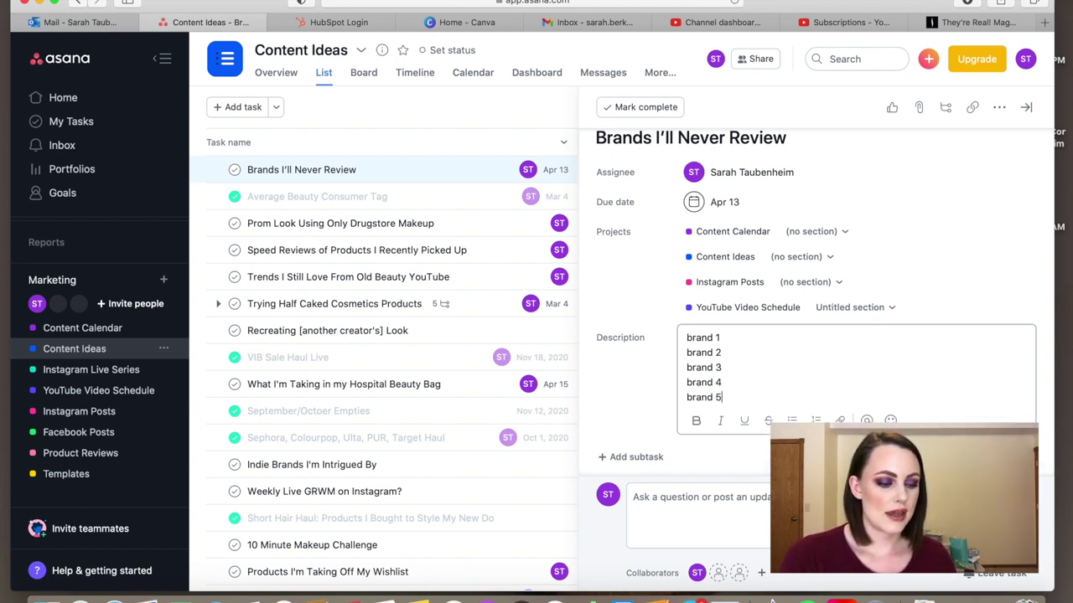
{"action": "scroll", "coordinate": [817, 294], "scroll_direction": "down", "scroll_amount": 3}
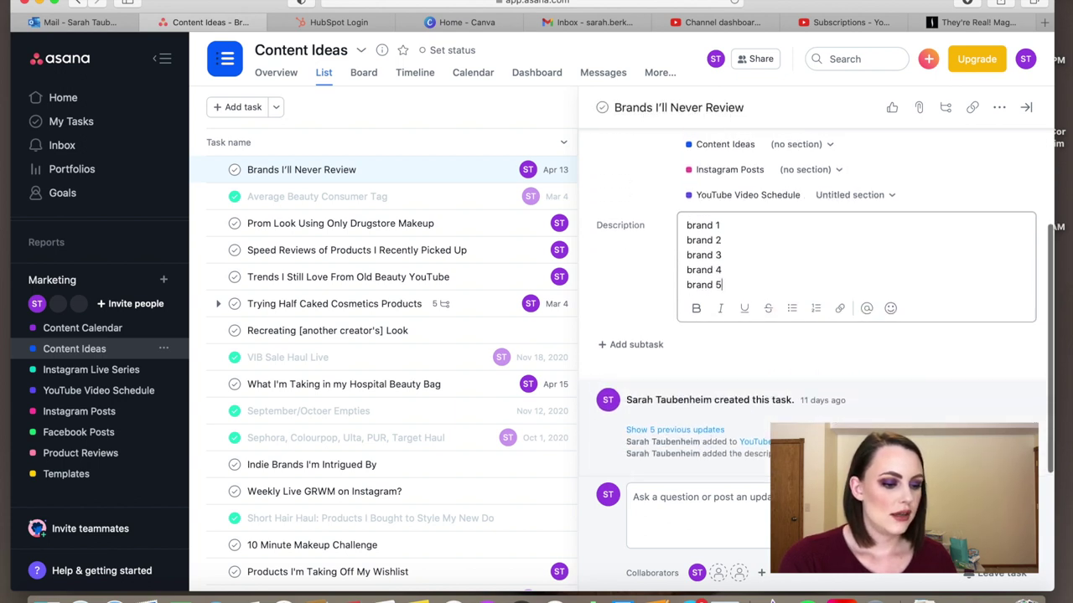
{"action": "scroll", "coordinate": [817, 293], "scroll_direction": "up", "scroll_amount": 3}
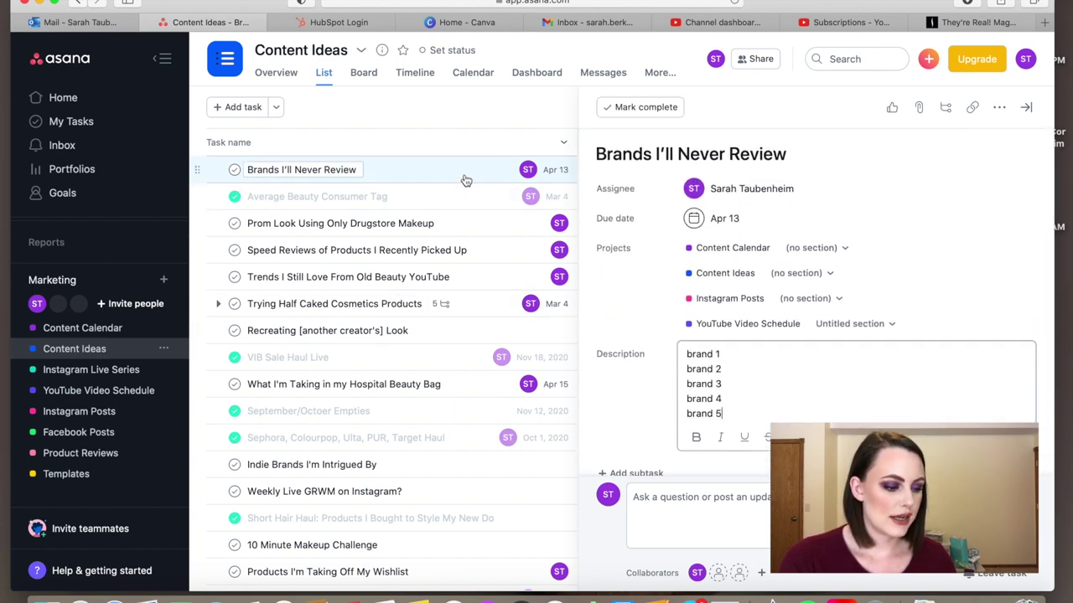
Find the "Brands I'll Never Review" task on April 13 in the Content Calendar and check its details and brand list.
{"action": "left_click", "coordinate": [96, 329]}
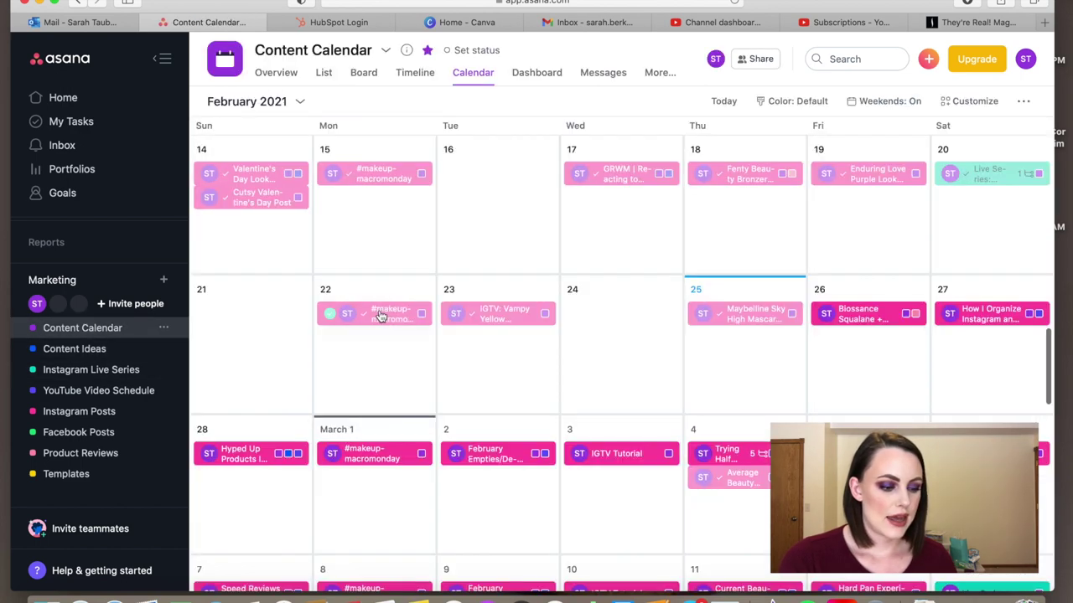
{"action": "scroll", "coordinate": [391, 416], "scroll_direction": "down", "scroll_amount": 1}
{"action": "scroll", "coordinate": [391, 413], "scroll_direction": "down", "scroll_amount": 10}
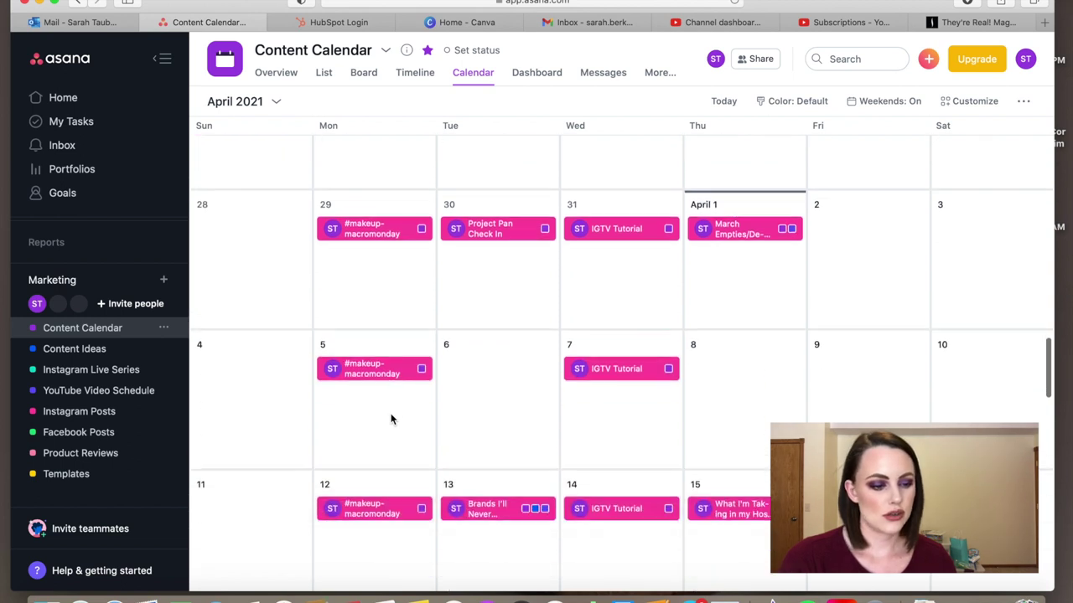
{"action": "scroll", "coordinate": [390, 419], "scroll_direction": "down", "scroll_amount": 3}
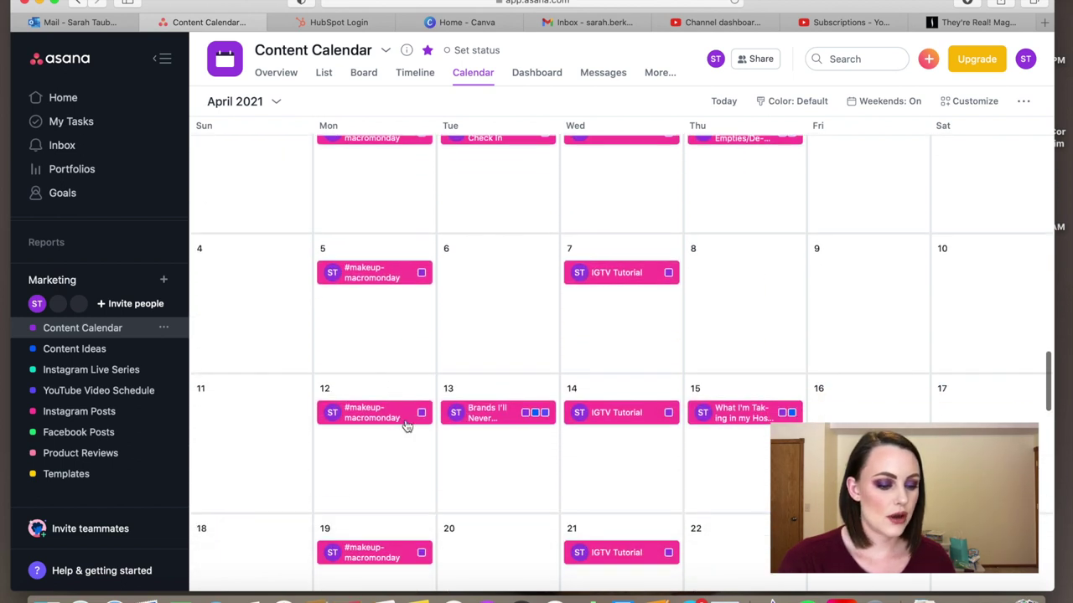
{"action": "left_click", "coordinate": [470, 412]}
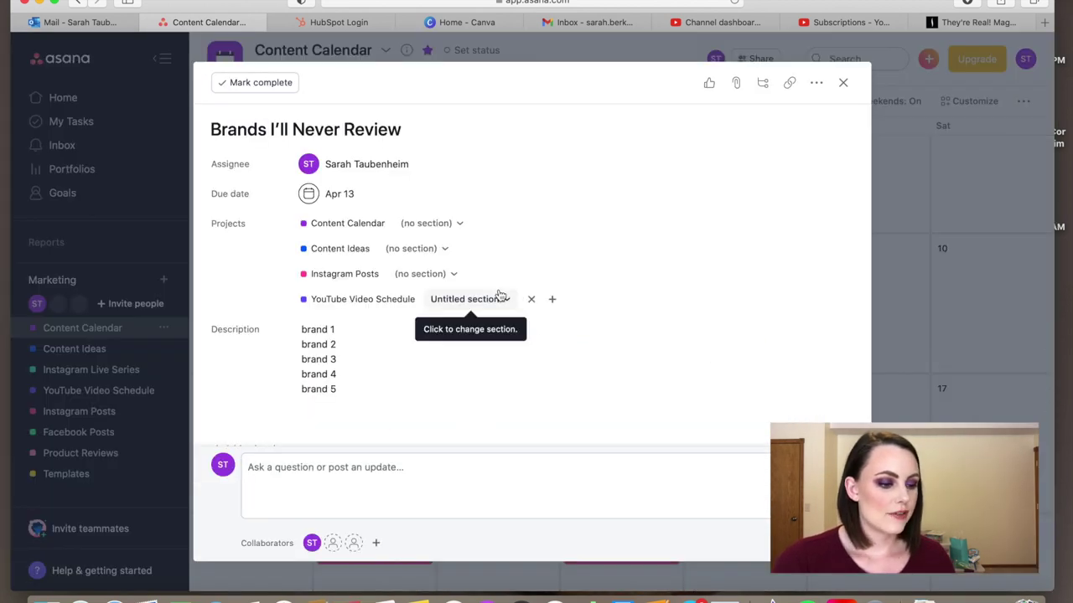
{"action": "left_click", "coordinate": [843, 82]}
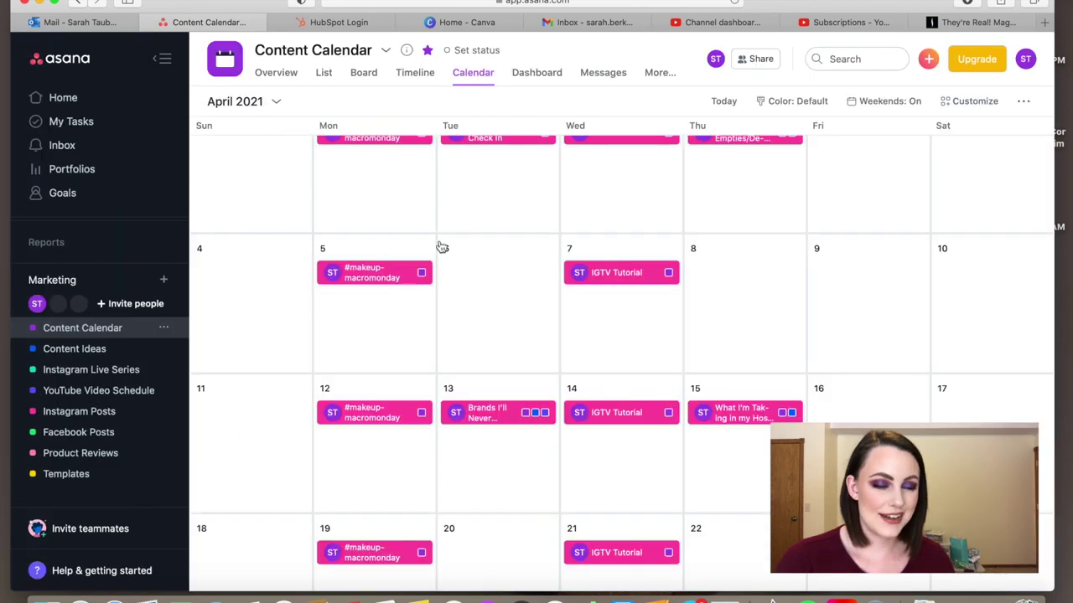
Try rescheduling the March Empties task from April 1 to April 6 in the Content Calendar, and move it back to April 1.
{"action": "scroll", "coordinate": [549, 250], "scroll_direction": "up", "scroll_amount": 2}
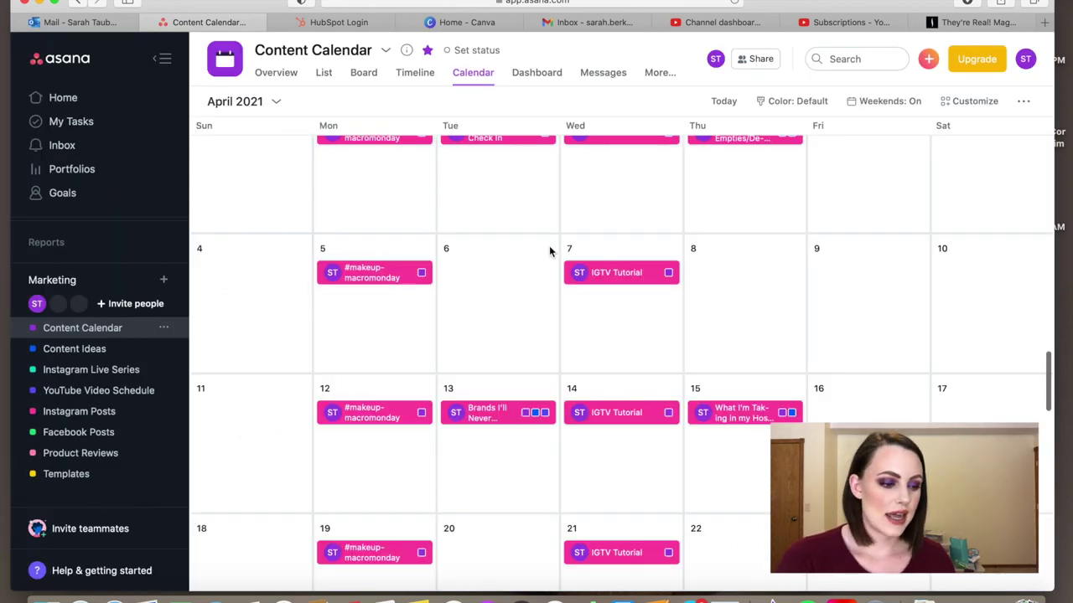
{"action": "scroll", "coordinate": [548, 251], "scroll_direction": "down", "scroll_amount": 1}
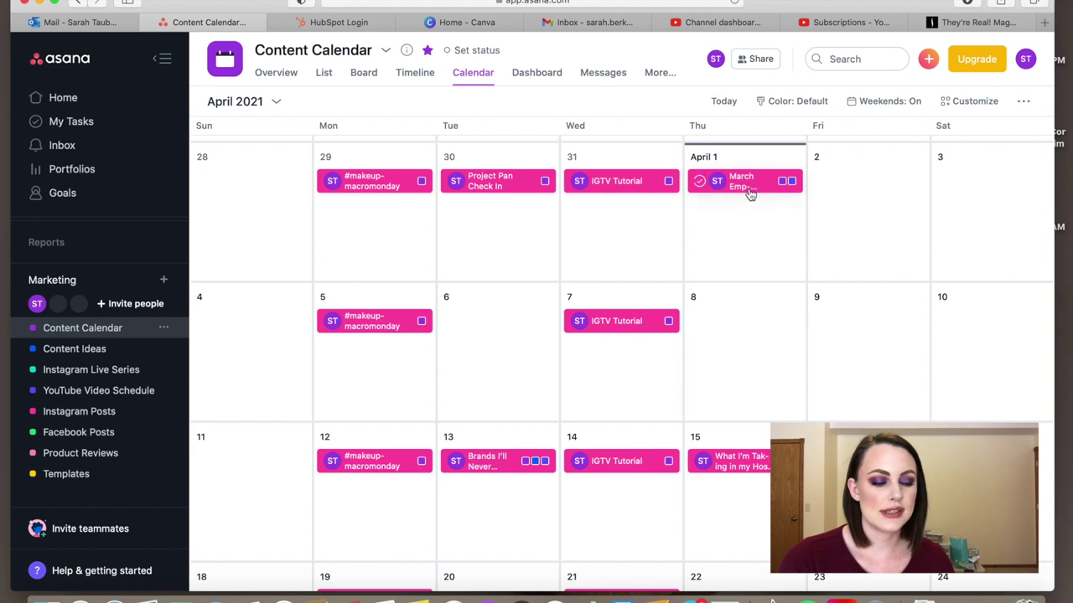
{"action": "left_click_drag", "start_coordinate": [739, 188], "coordinate": [492, 325]}
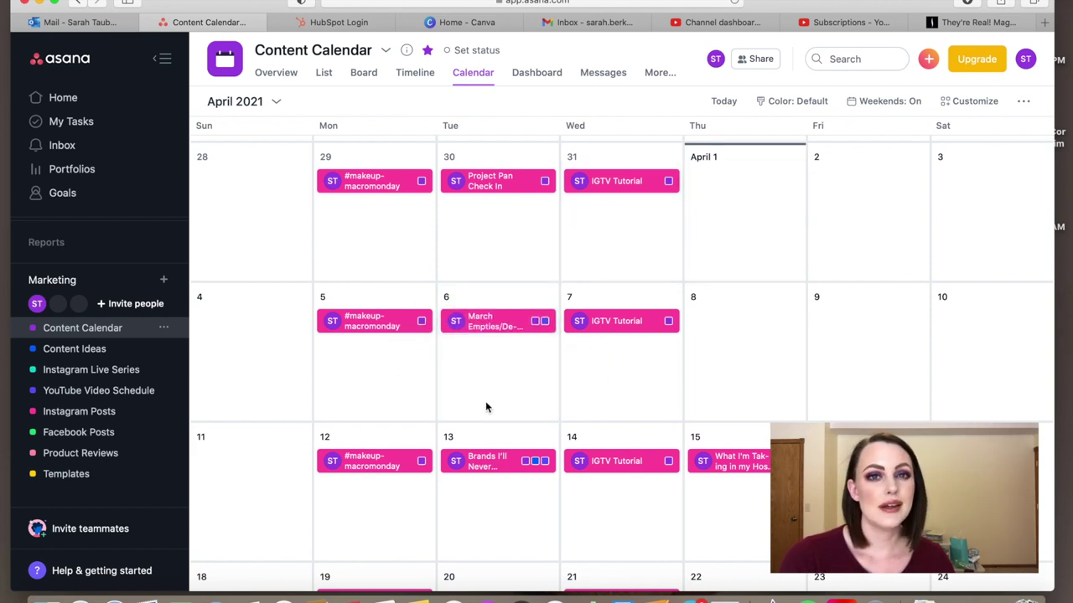
{"action": "scroll", "coordinate": [488, 406], "scroll_direction": "down", "scroll_amount": 2}
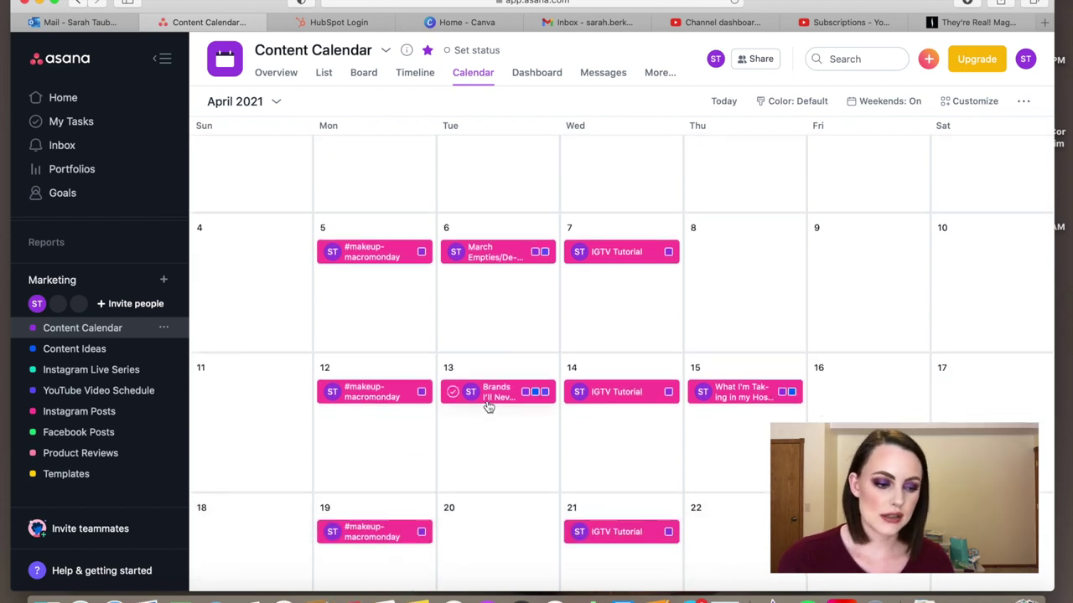
{"action": "scroll", "coordinate": [489, 406], "scroll_direction": "up", "scroll_amount": 1}
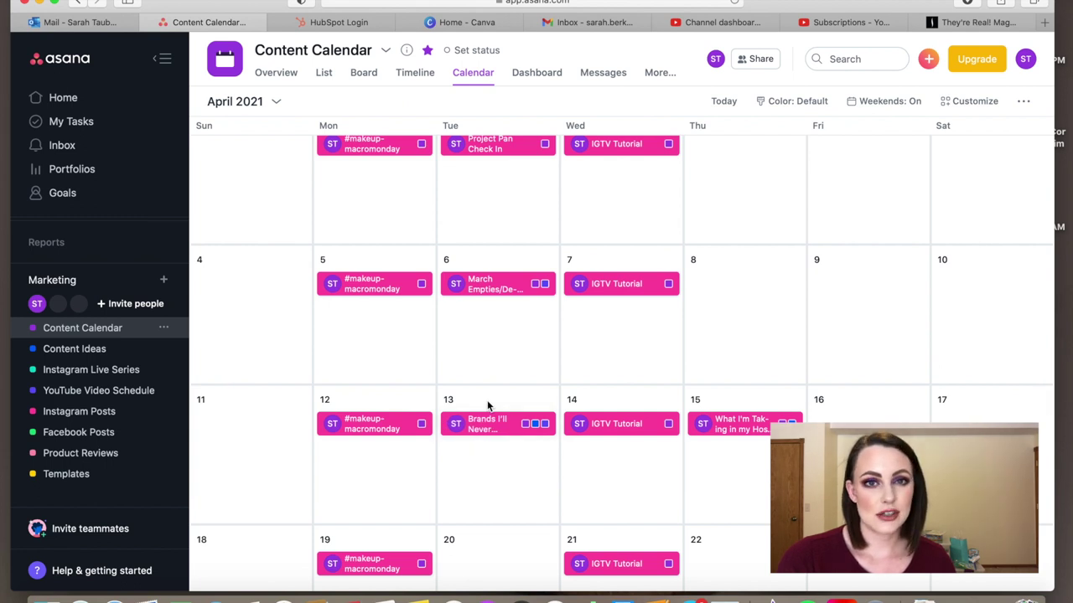
{"action": "scroll", "coordinate": [489, 407], "scroll_direction": "up", "scroll_amount": 1}
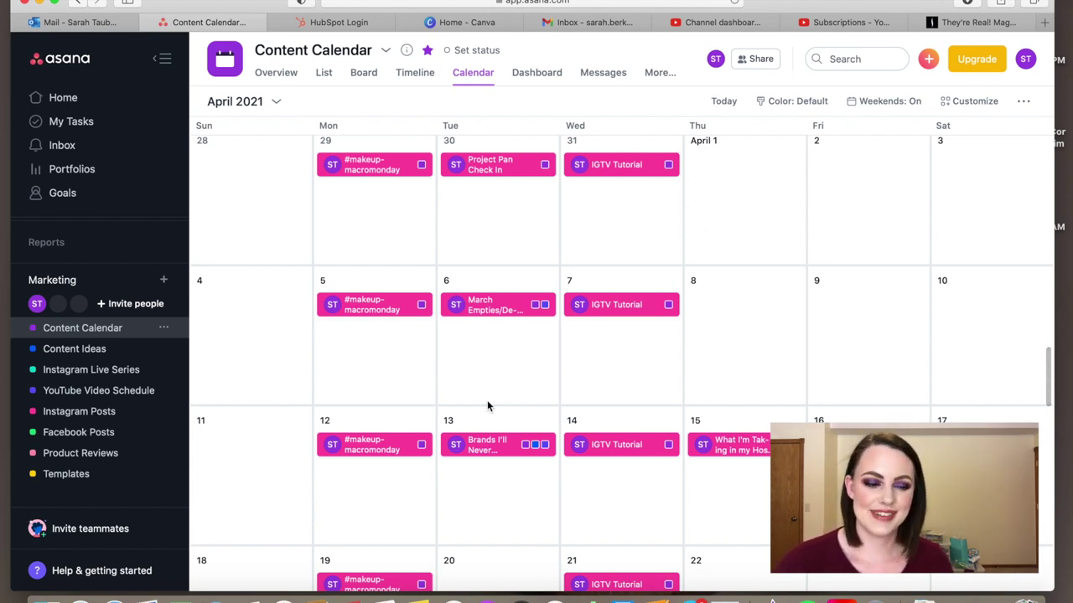
{"action": "scroll", "coordinate": [486, 403], "scroll_direction": "up", "scroll_amount": 1}
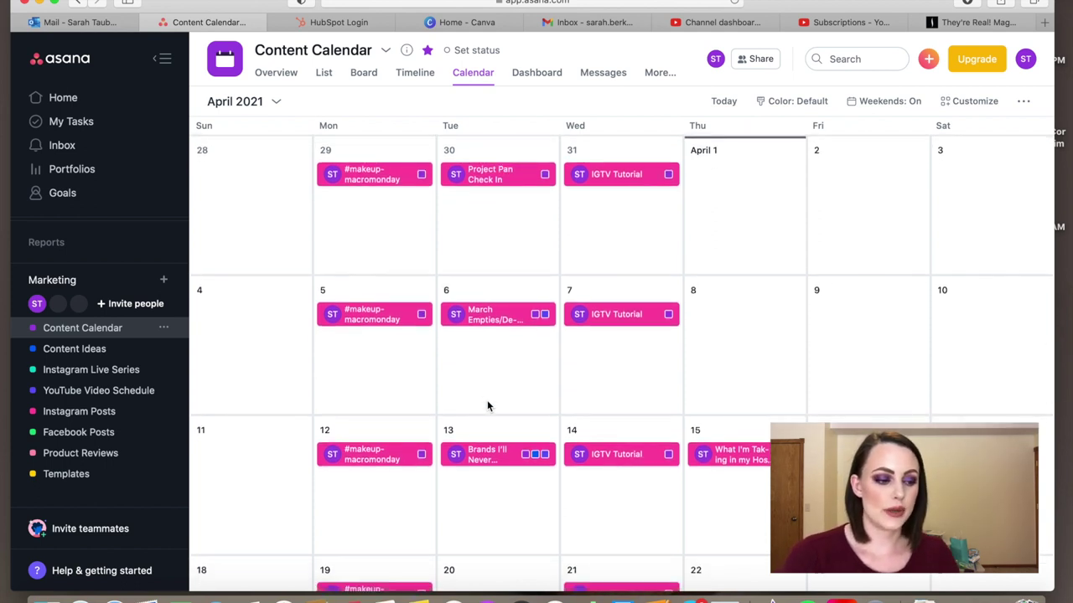
{"action": "scroll", "coordinate": [487, 406], "scroll_direction": "up", "scroll_amount": 1}
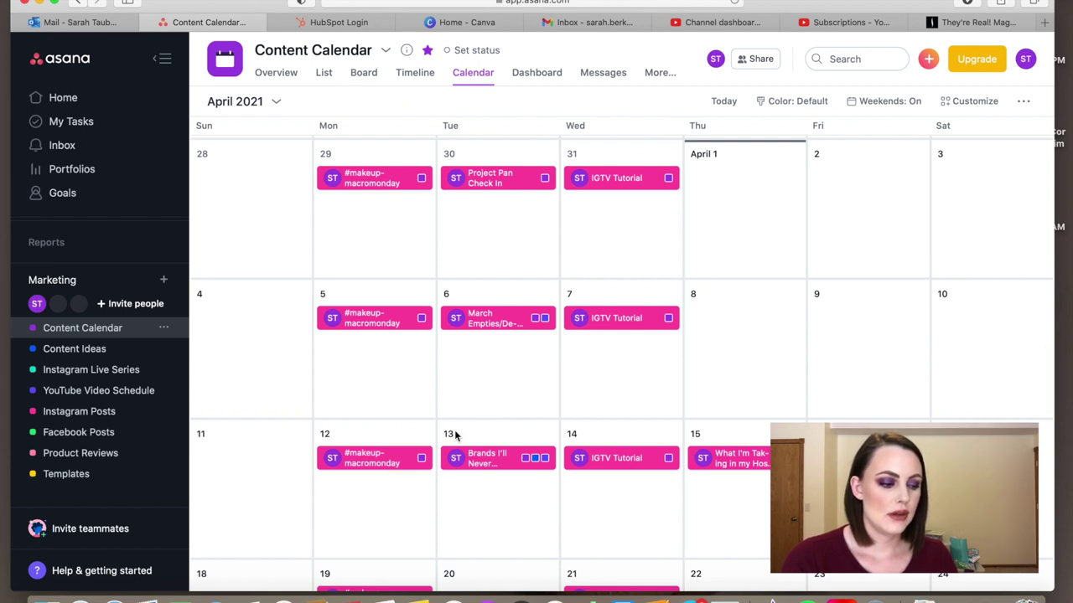
{"action": "left_click_drag", "start_coordinate": [494, 320], "coordinate": [736, 184]}
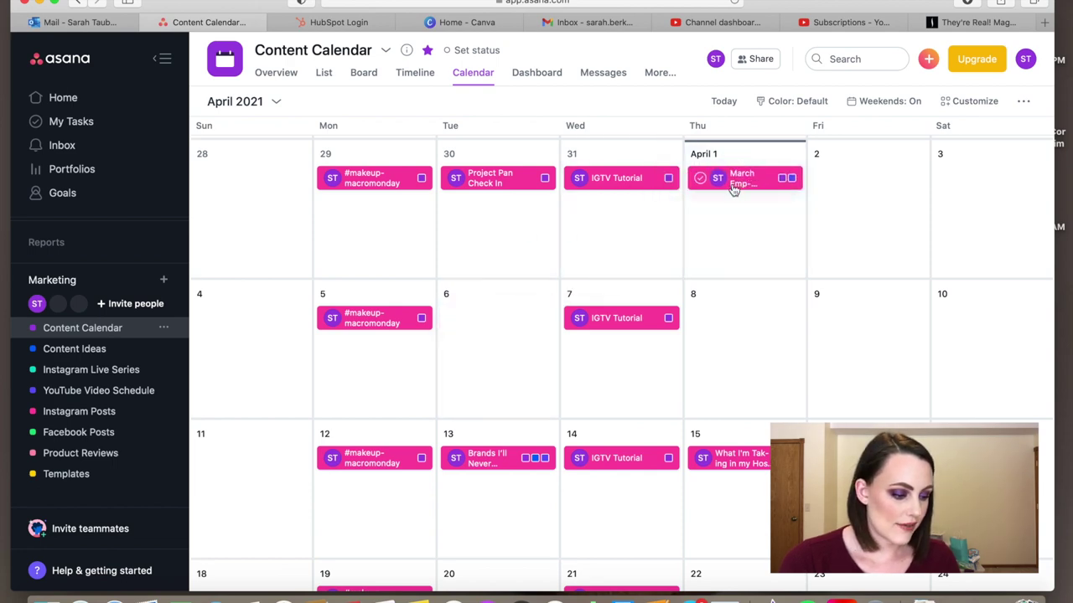
Review the planning notes in the description of the February 27 "How I Organize Instagram and YouTube Content" task.
{"action": "scroll", "coordinate": [671, 243], "scroll_direction": "up", "scroll_amount": 10}
{"action": "scroll", "coordinate": [671, 243], "scroll_direction": "up", "scroll_amount": 5}
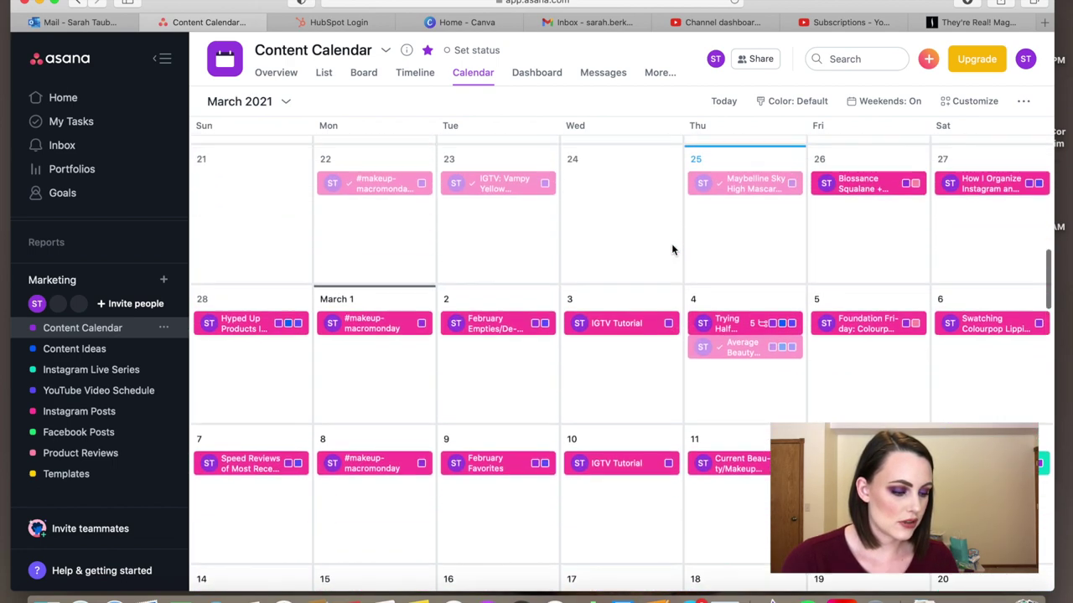
{"action": "left_click", "coordinate": [999, 254]}
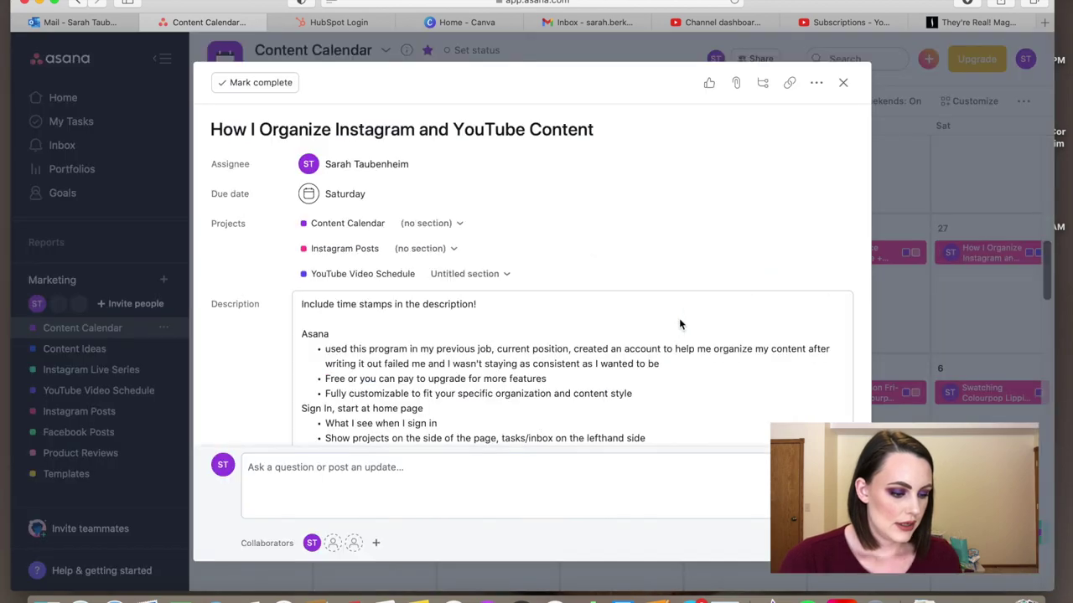
{"action": "scroll", "coordinate": [679, 317], "scroll_direction": "down", "scroll_amount": 10}
{"action": "scroll", "coordinate": [679, 319], "scroll_direction": "down", "scroll_amount": 10}
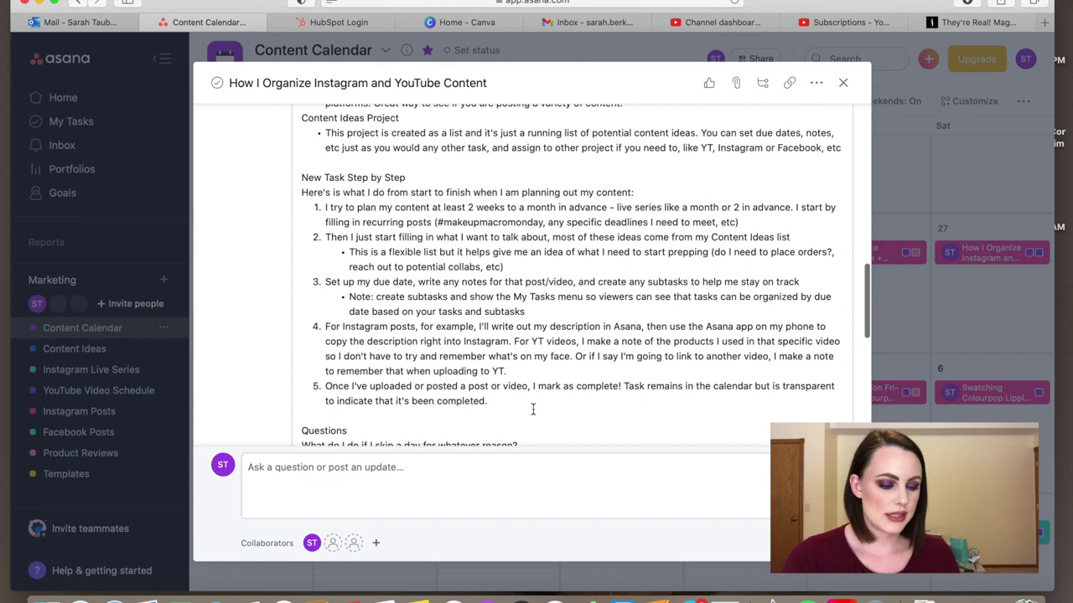
{"action": "left_click", "coordinate": [843, 82]}
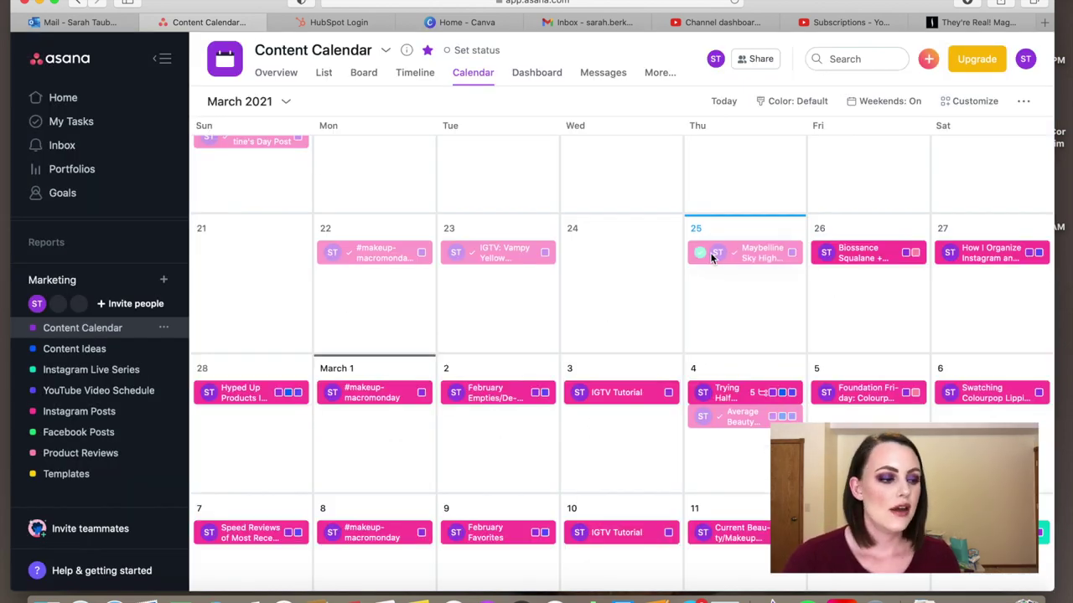
Read through the projects and prewritten caption of the February 26 "Biossance Squalane + Peptide Eye Gel Review" task.
{"action": "scroll", "coordinate": [702, 300], "scroll_direction": "down", "scroll_amount": 2}
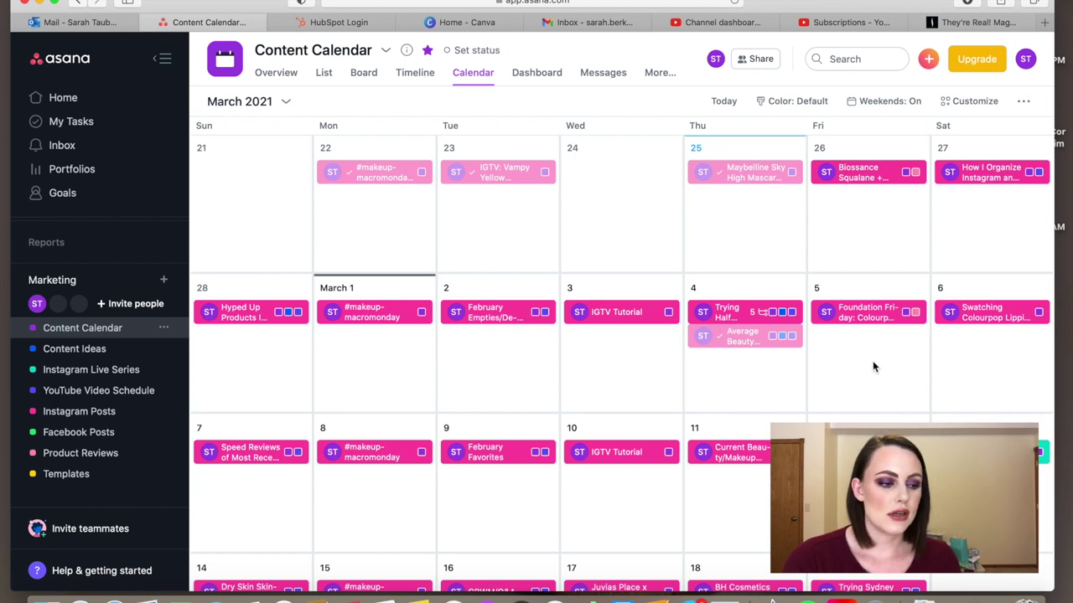
{"action": "left_click", "coordinate": [866, 175]}
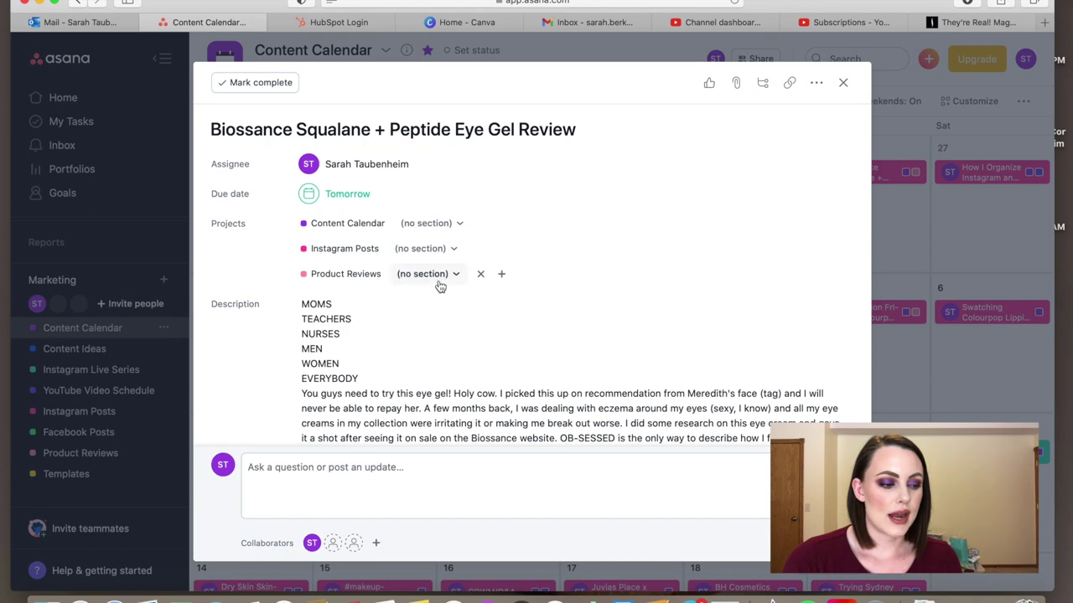
{"action": "scroll", "coordinate": [620, 378], "scroll_direction": "down", "scroll_amount": 8}
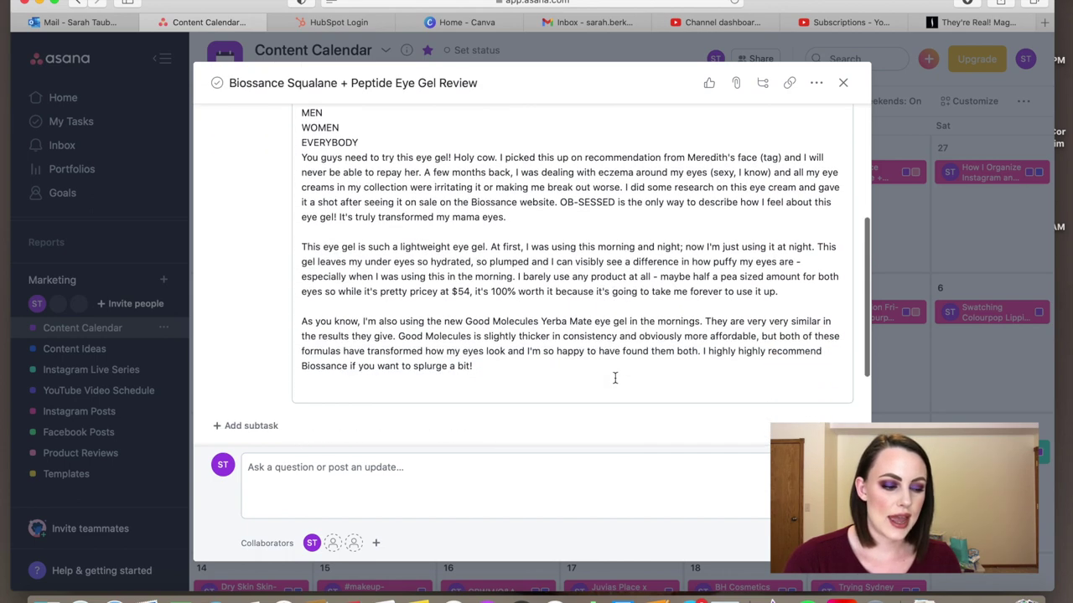
{"action": "scroll", "coordinate": [614, 378], "scroll_direction": "up", "scroll_amount": 8}
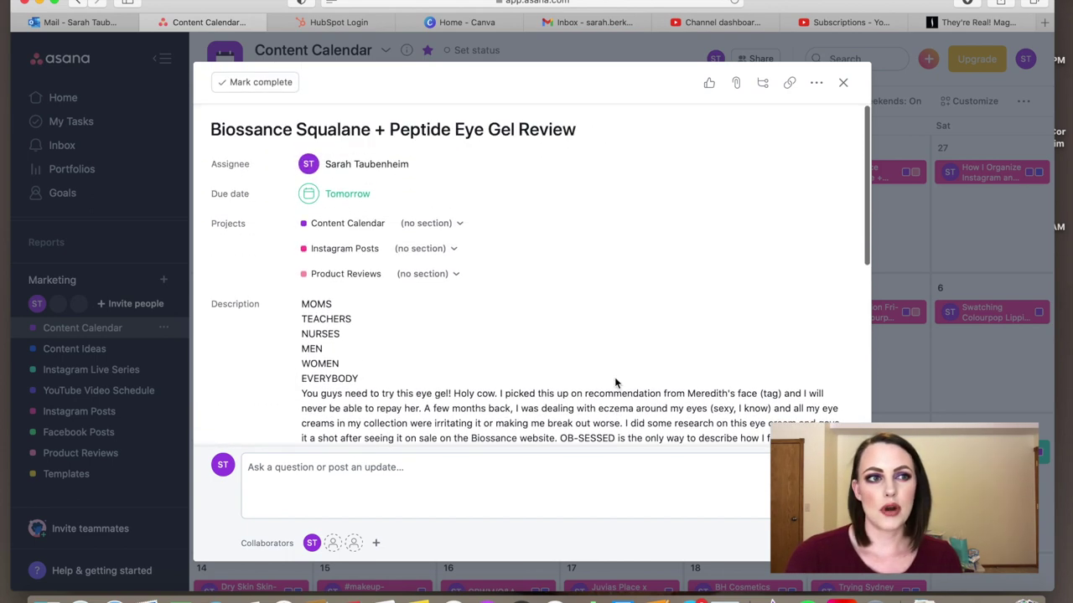
{"action": "scroll", "coordinate": [614, 378], "scroll_direction": "down", "scroll_amount": 12}
{"action": "scroll", "coordinate": [614, 378], "scroll_direction": "up", "scroll_amount": 10}
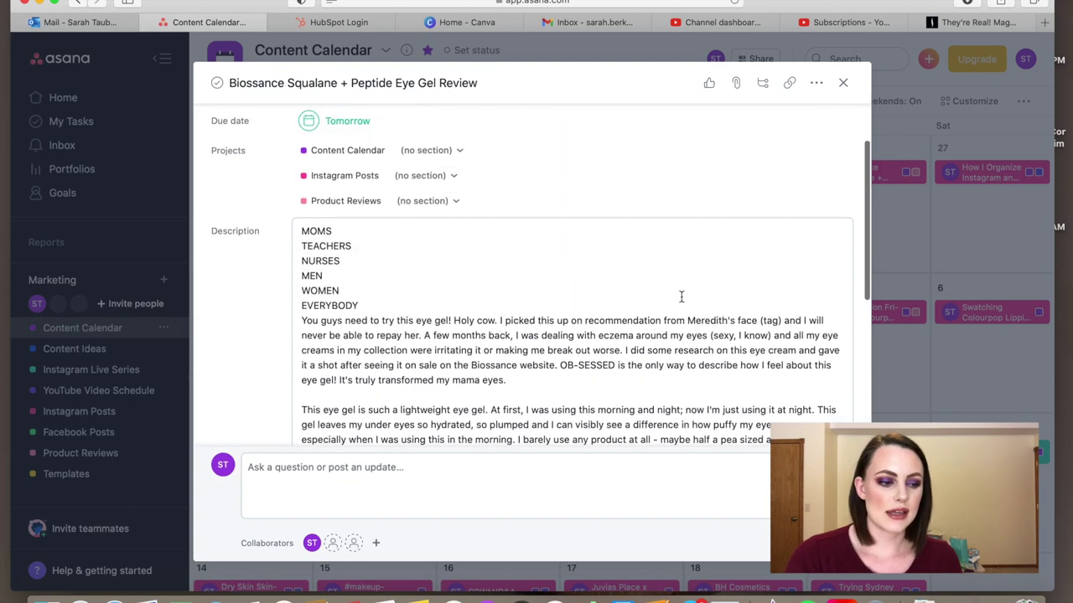
{"action": "scroll", "coordinate": [681, 295], "scroll_direction": "down", "scroll_amount": 3}
{"action": "scroll", "coordinate": [682, 295], "scroll_direction": "down", "scroll_amount": 3}
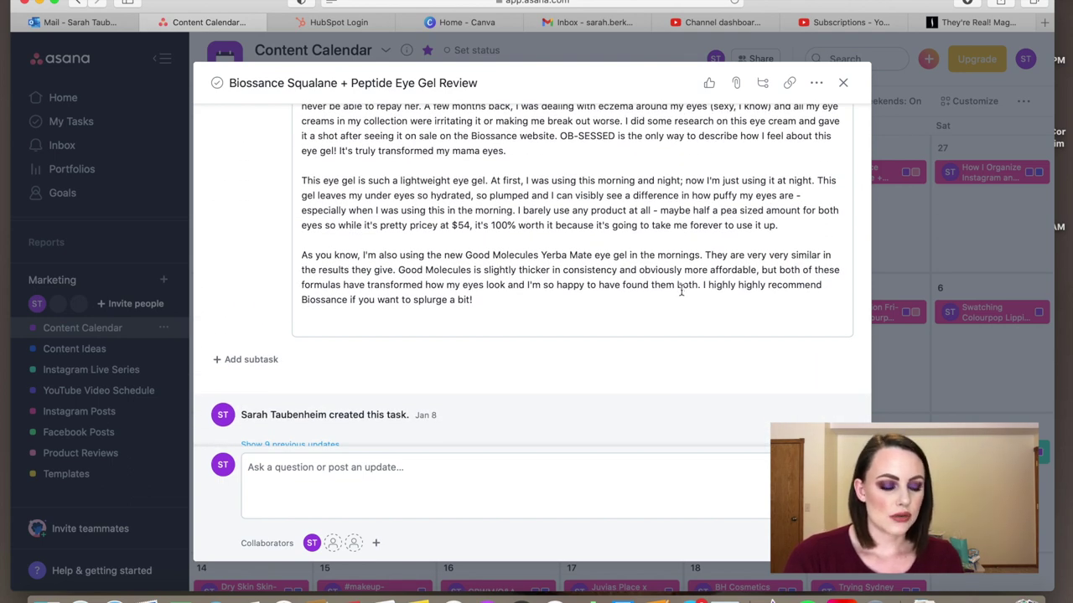
{"action": "scroll", "coordinate": [562, 139], "scroll_direction": "up", "scroll_amount": 3}
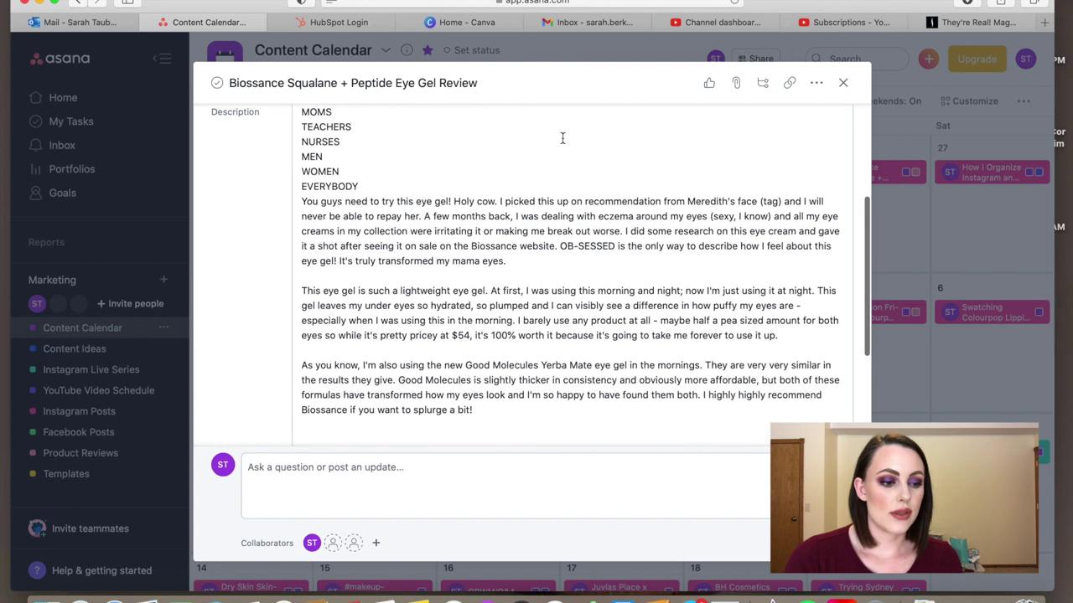
{"action": "left_click", "coordinate": [843, 84]}
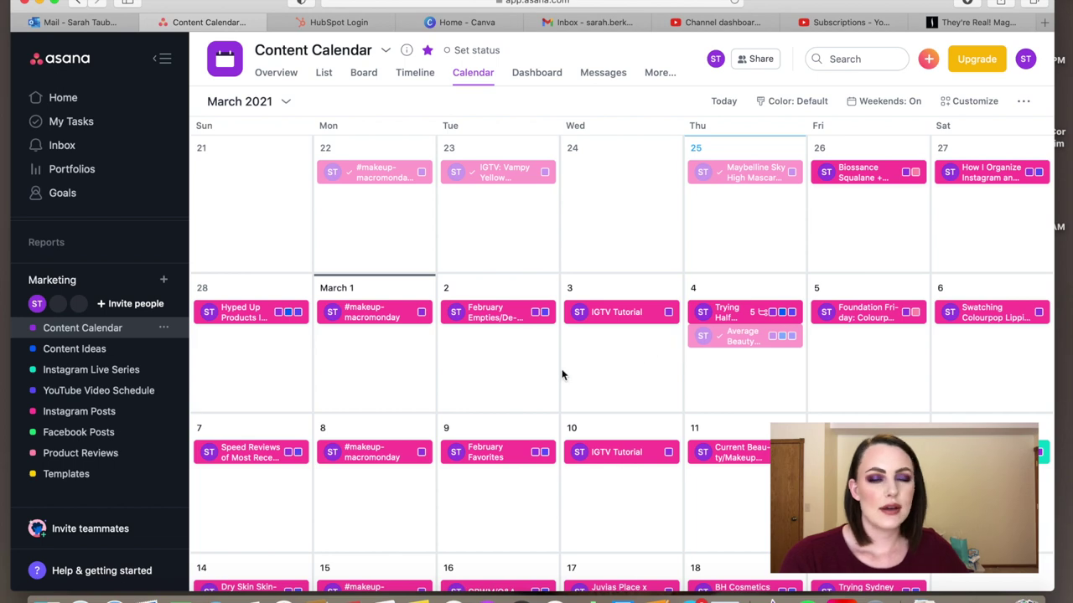
Check the March 9 "February Favorites" task for its projects and the description field meant for video notes.
{"action": "left_click", "coordinate": [483, 457]}
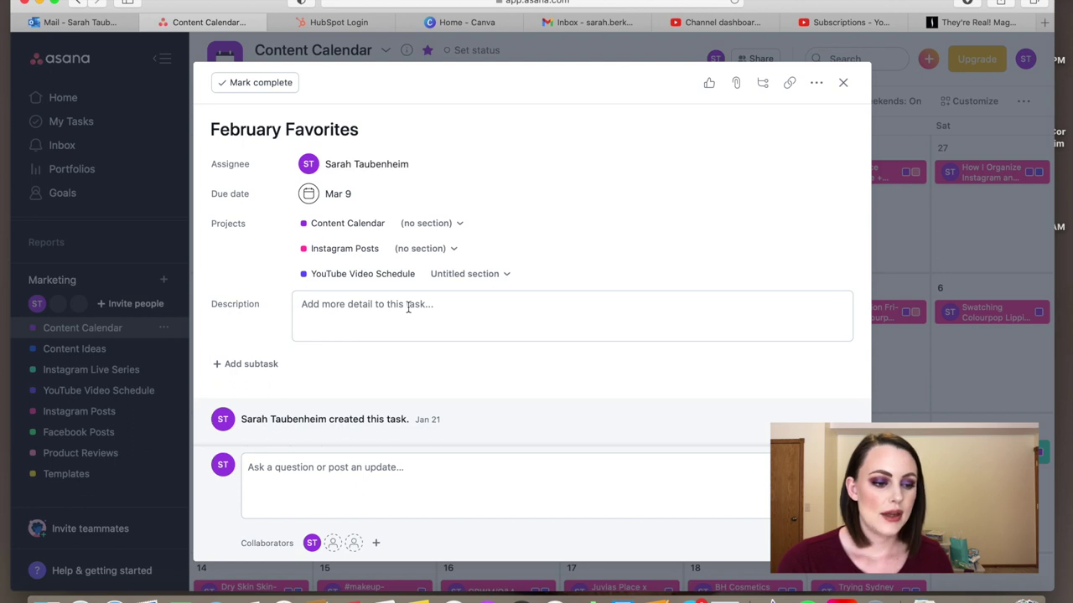
{"action": "left_click", "coordinate": [408, 308]}
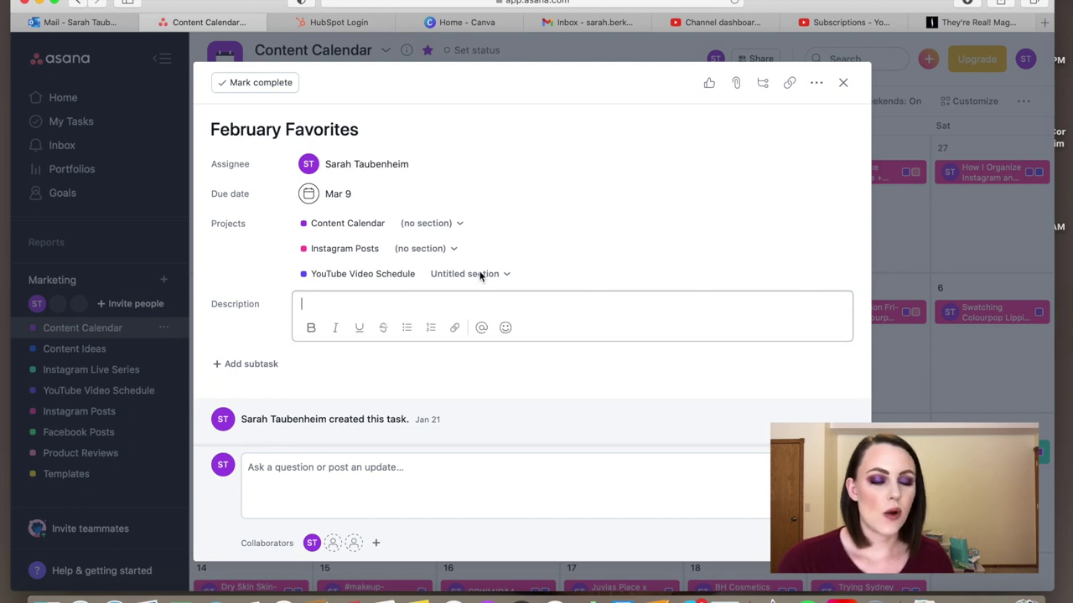
{"action": "left_click", "coordinate": [843, 84]}
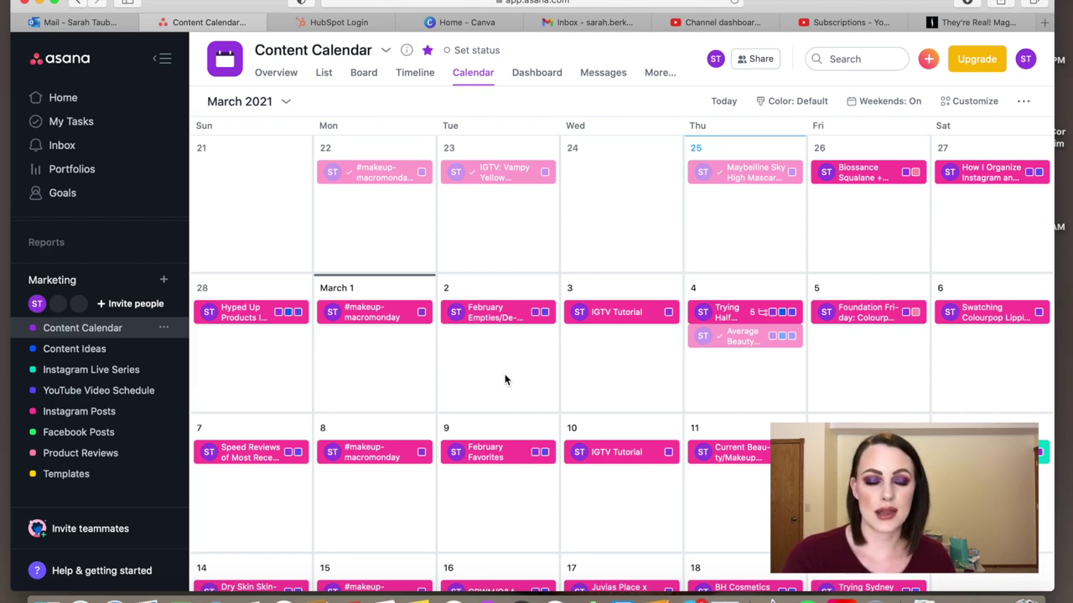
Review how completed and upcoming posts appear in the Content Calendar from mid-February to early March.
{"action": "scroll", "coordinate": [438, 249], "scroll_direction": "up", "scroll_amount": 5}
{"action": "scroll", "coordinate": [438, 249], "scroll_direction": "down", "scroll_amount": 3}
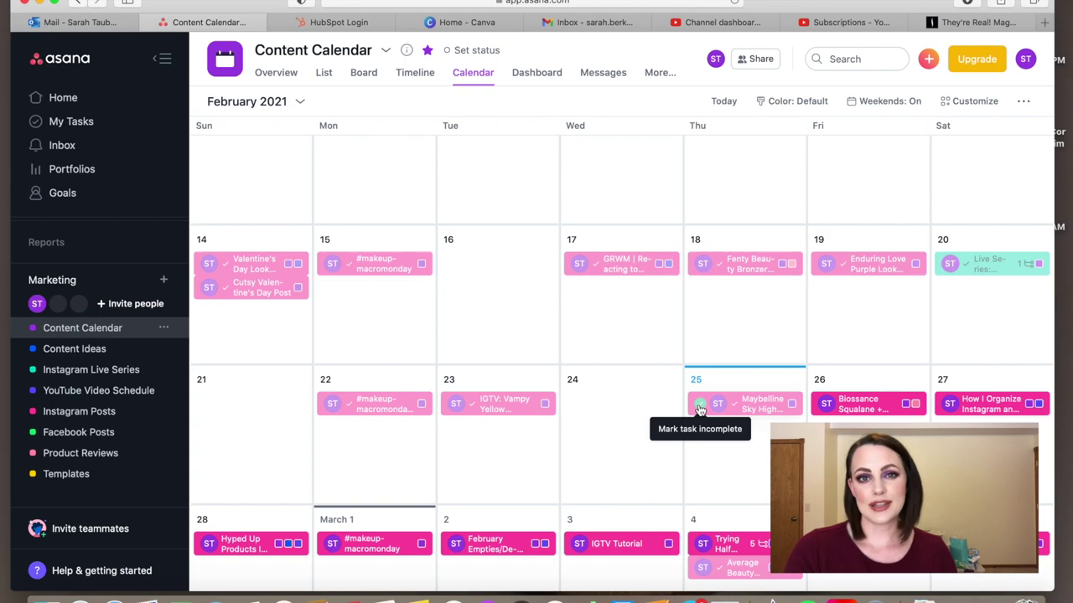
{"action": "scroll", "coordinate": [700, 409], "scroll_direction": "down", "scroll_amount": 2}
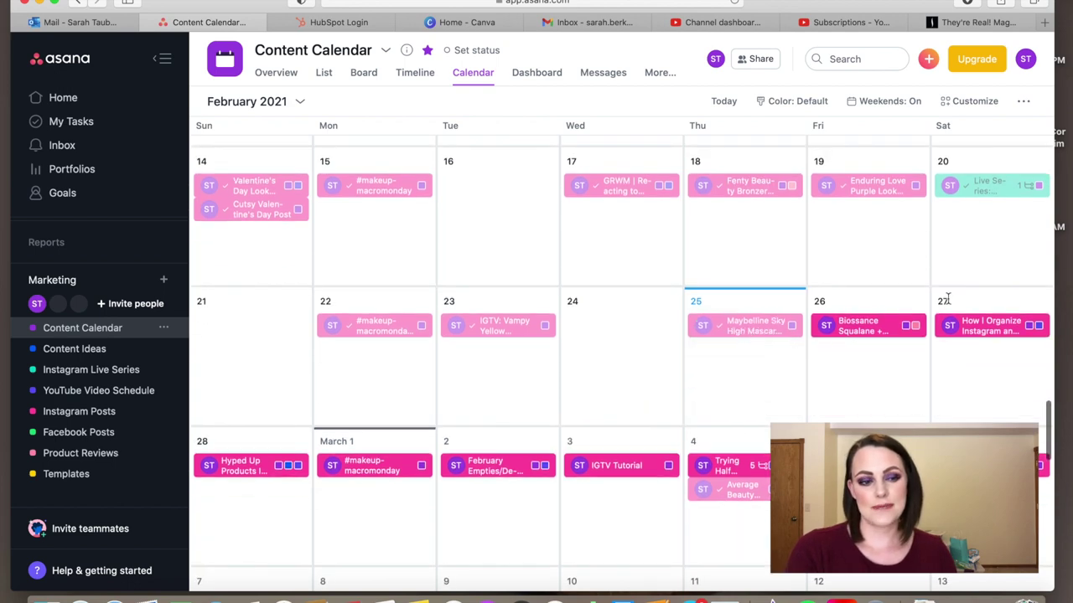